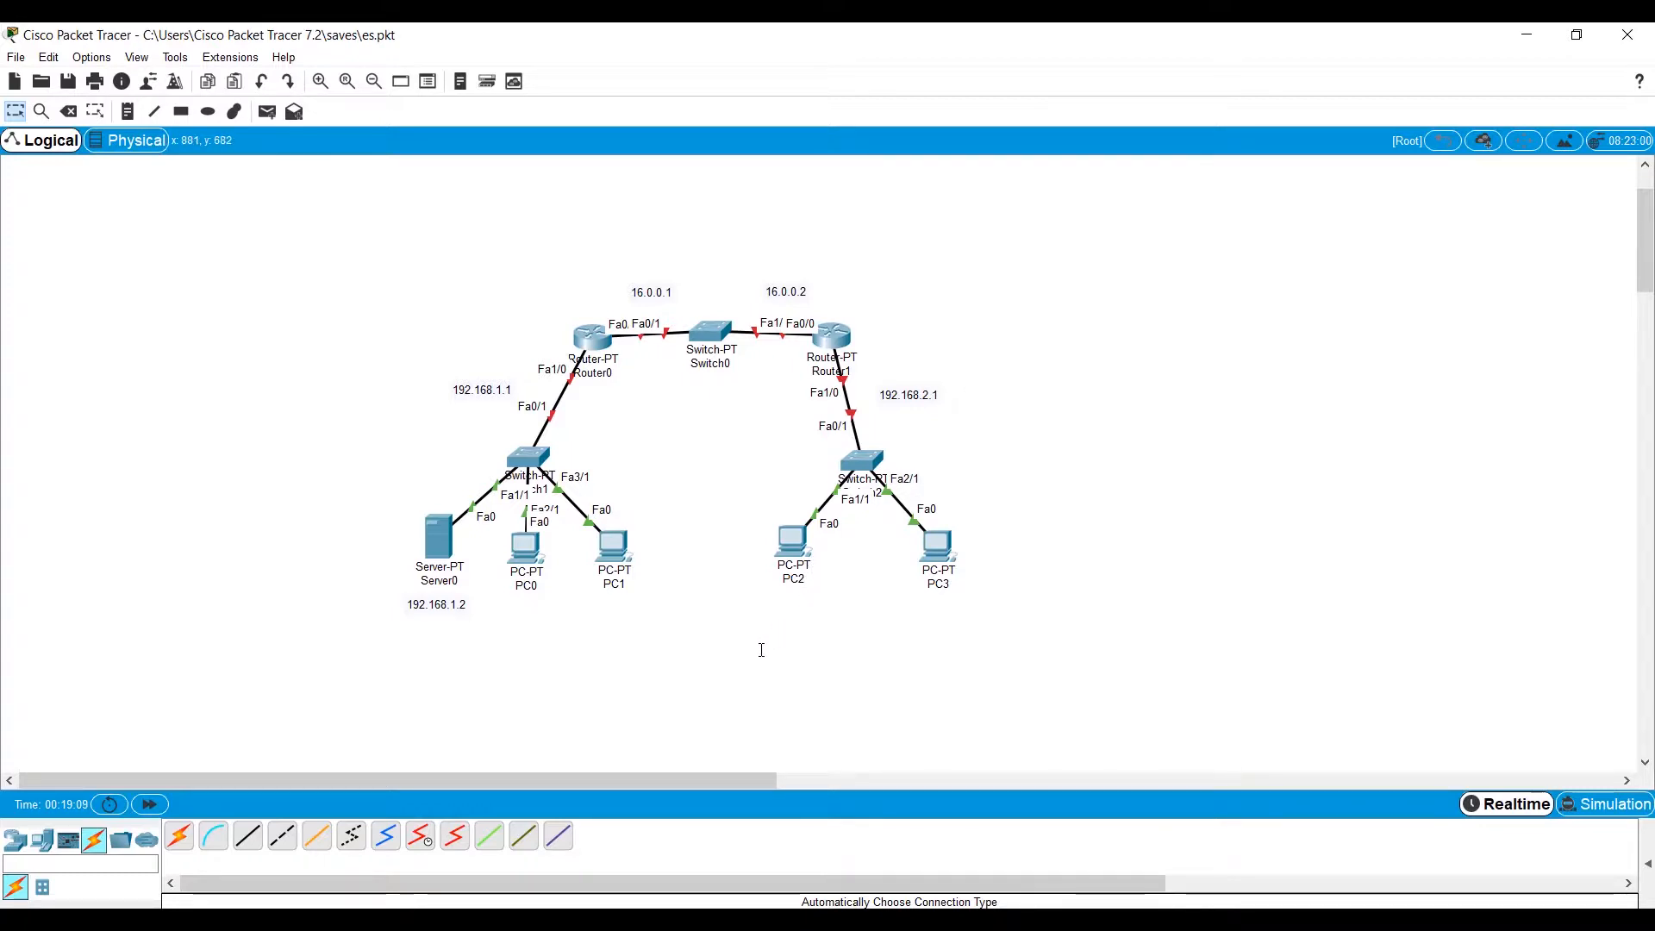
Open Router0's command line, decline the initial configuration dialog, and enter global configuration mode.
{"action": "left_click", "coordinate": [595, 342]}
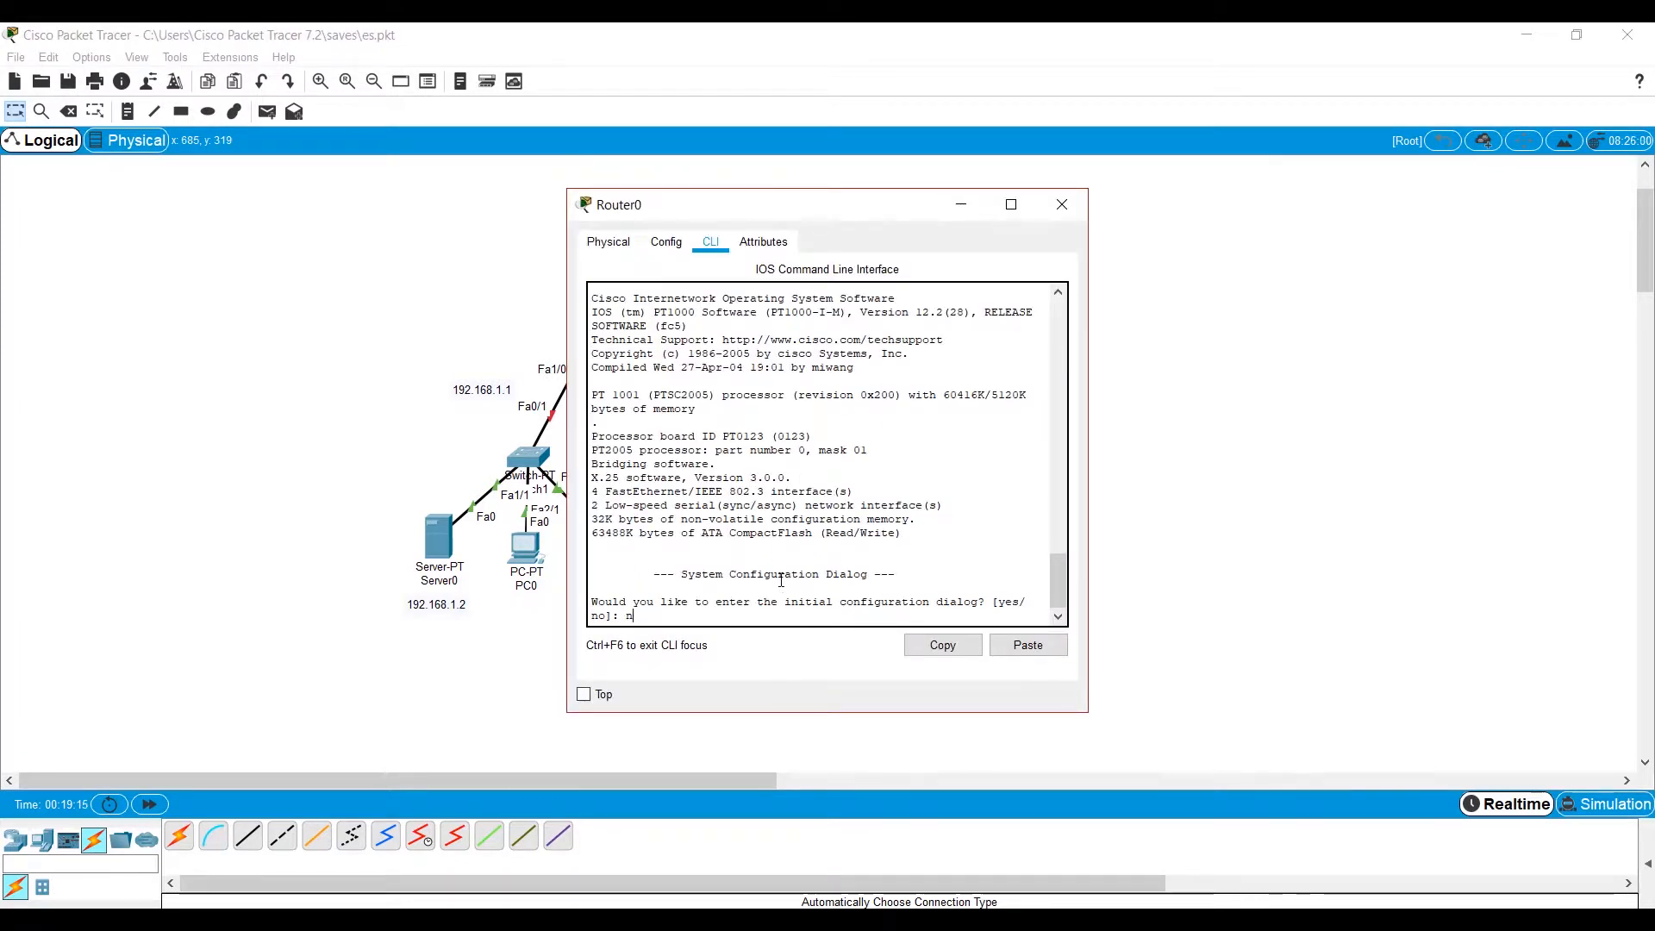
{"action": "type", "text": "no"}
{"action": "key", "text": "Return"}
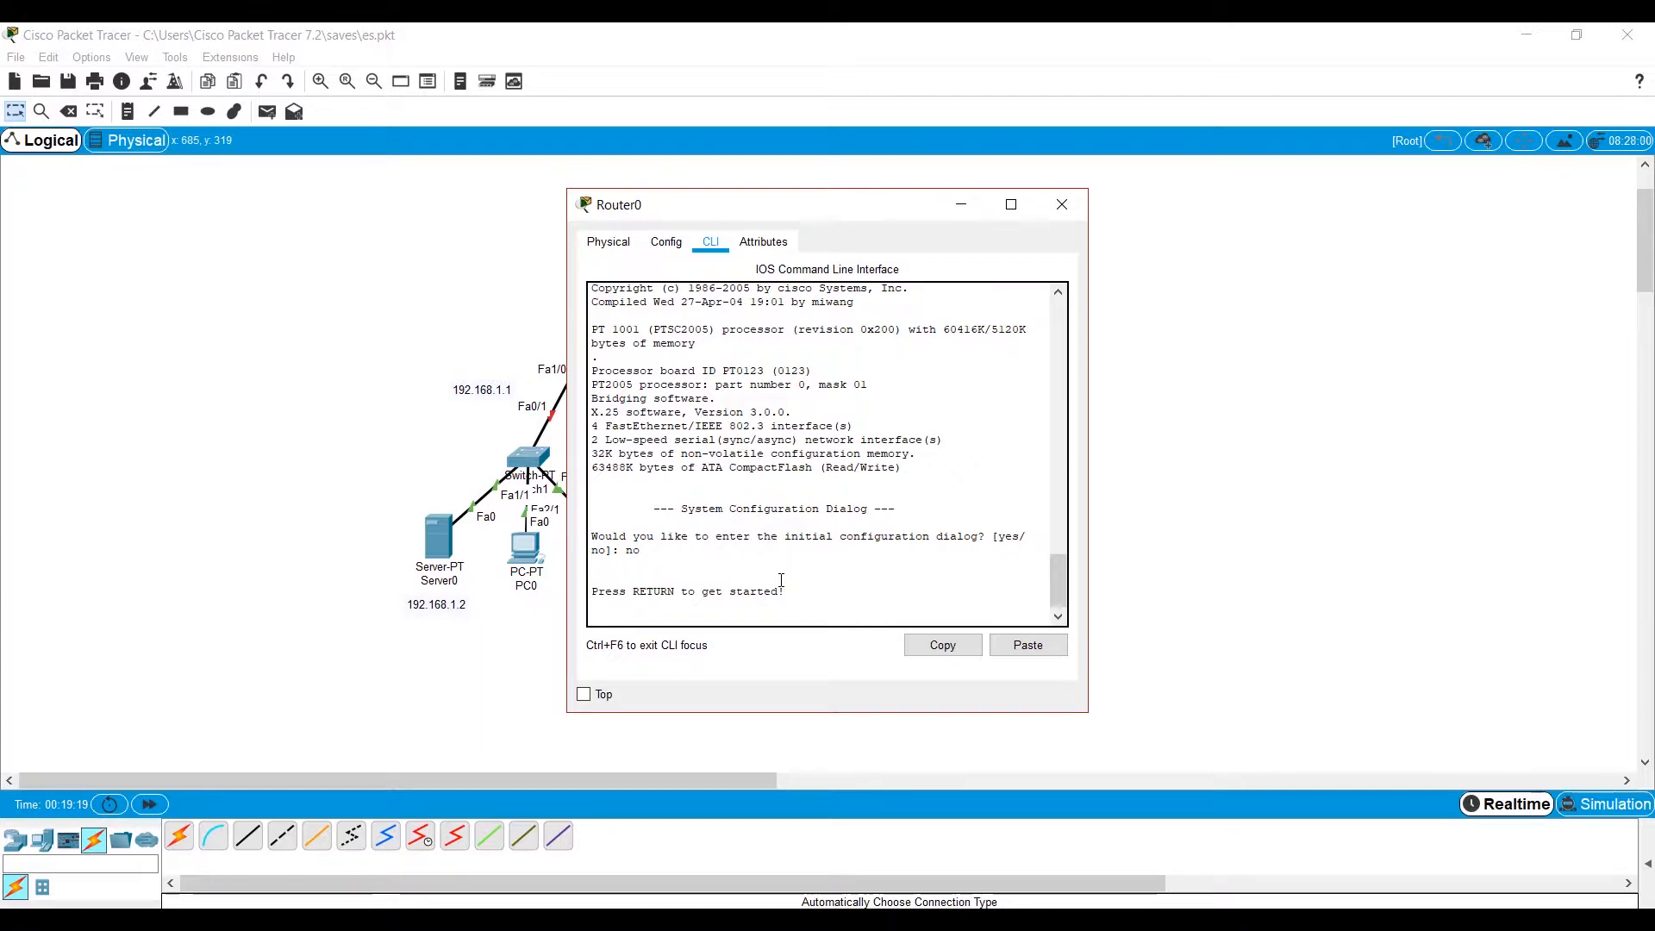
{"action": "key", "text": "Return"}
{"action": "type", "text": "en"}
{"action": "key", "text": "Return"}
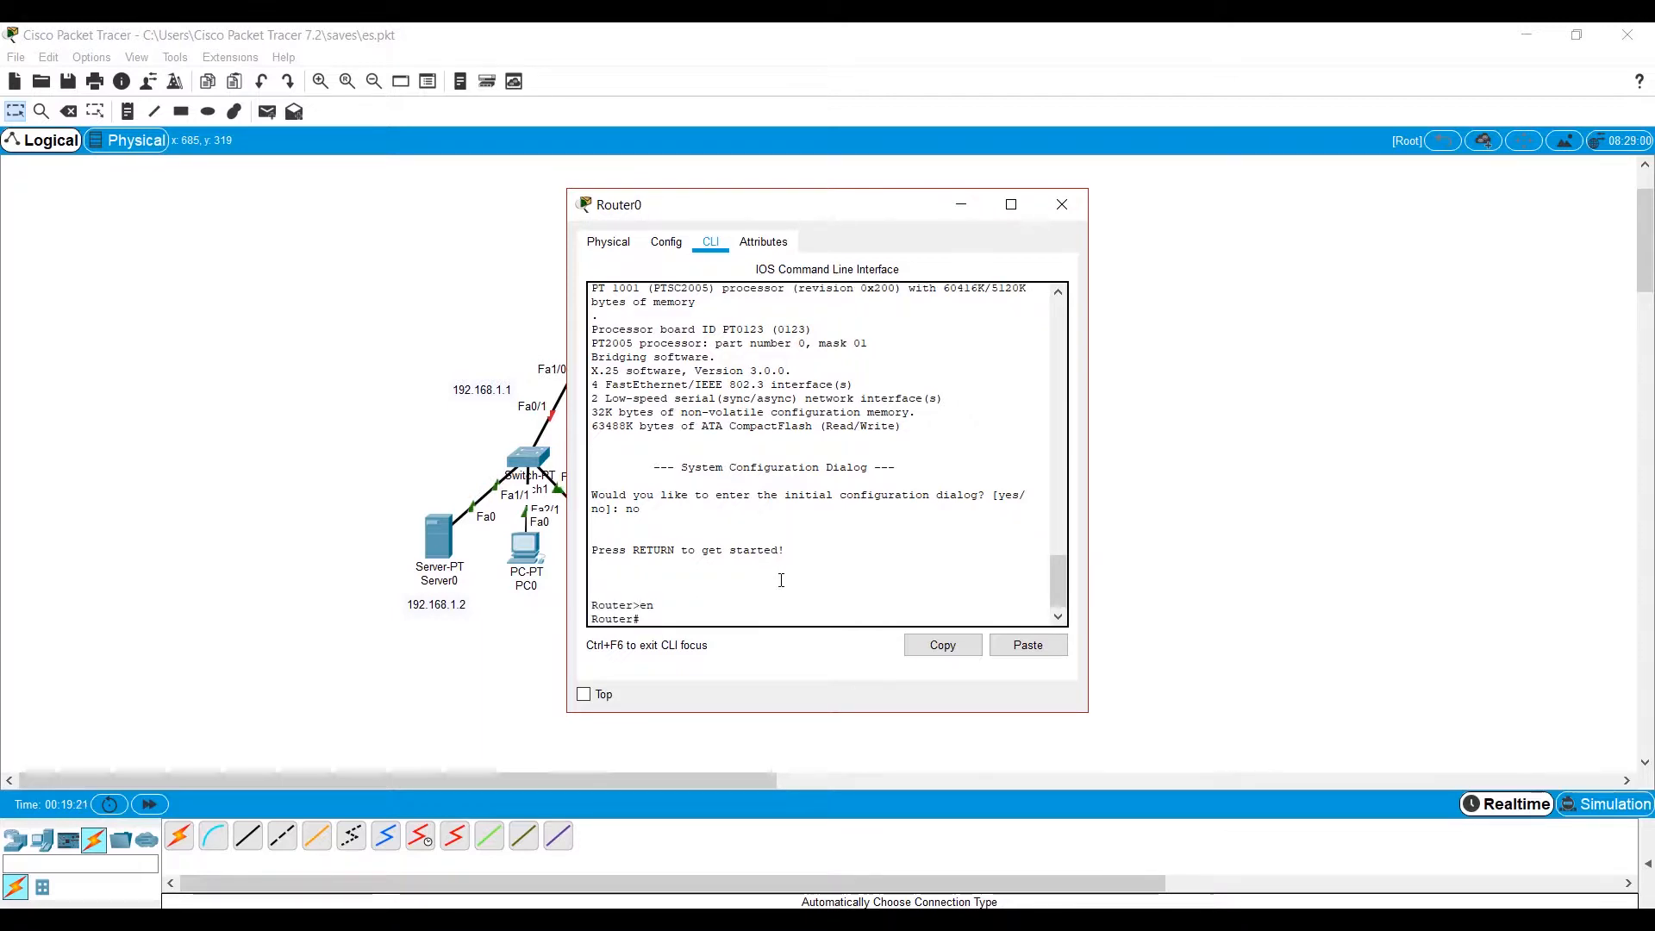
{"action": "type", "text": "co"}
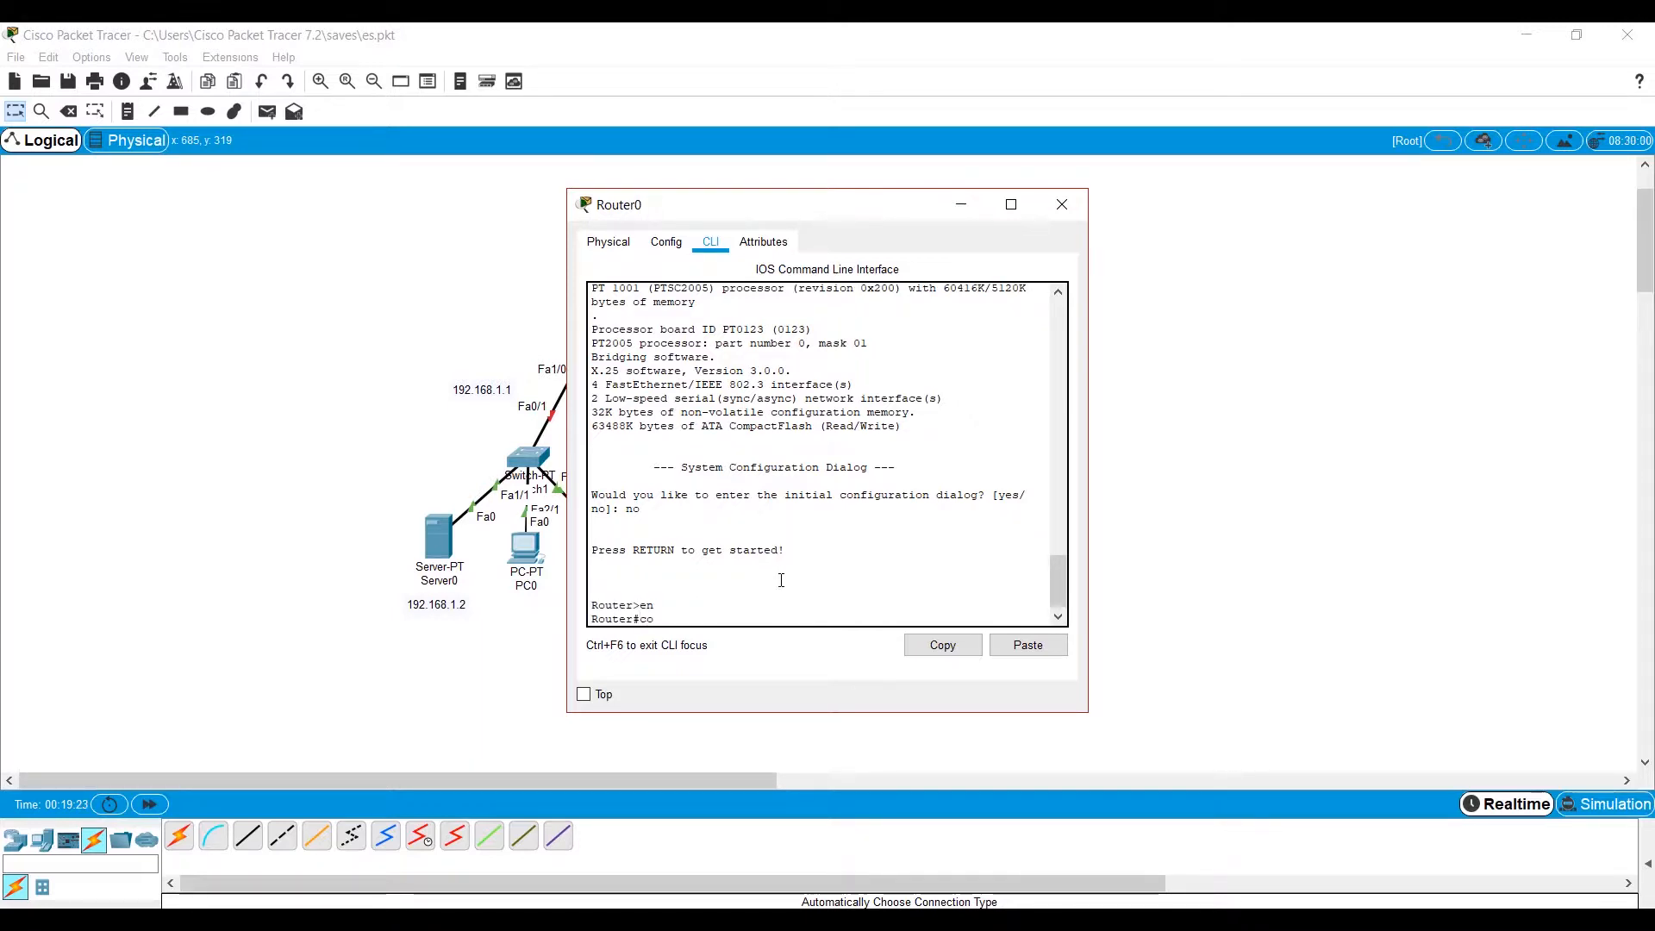
{"action": "type", "text": "nf t"}
{"action": "key", "text": "Return"}
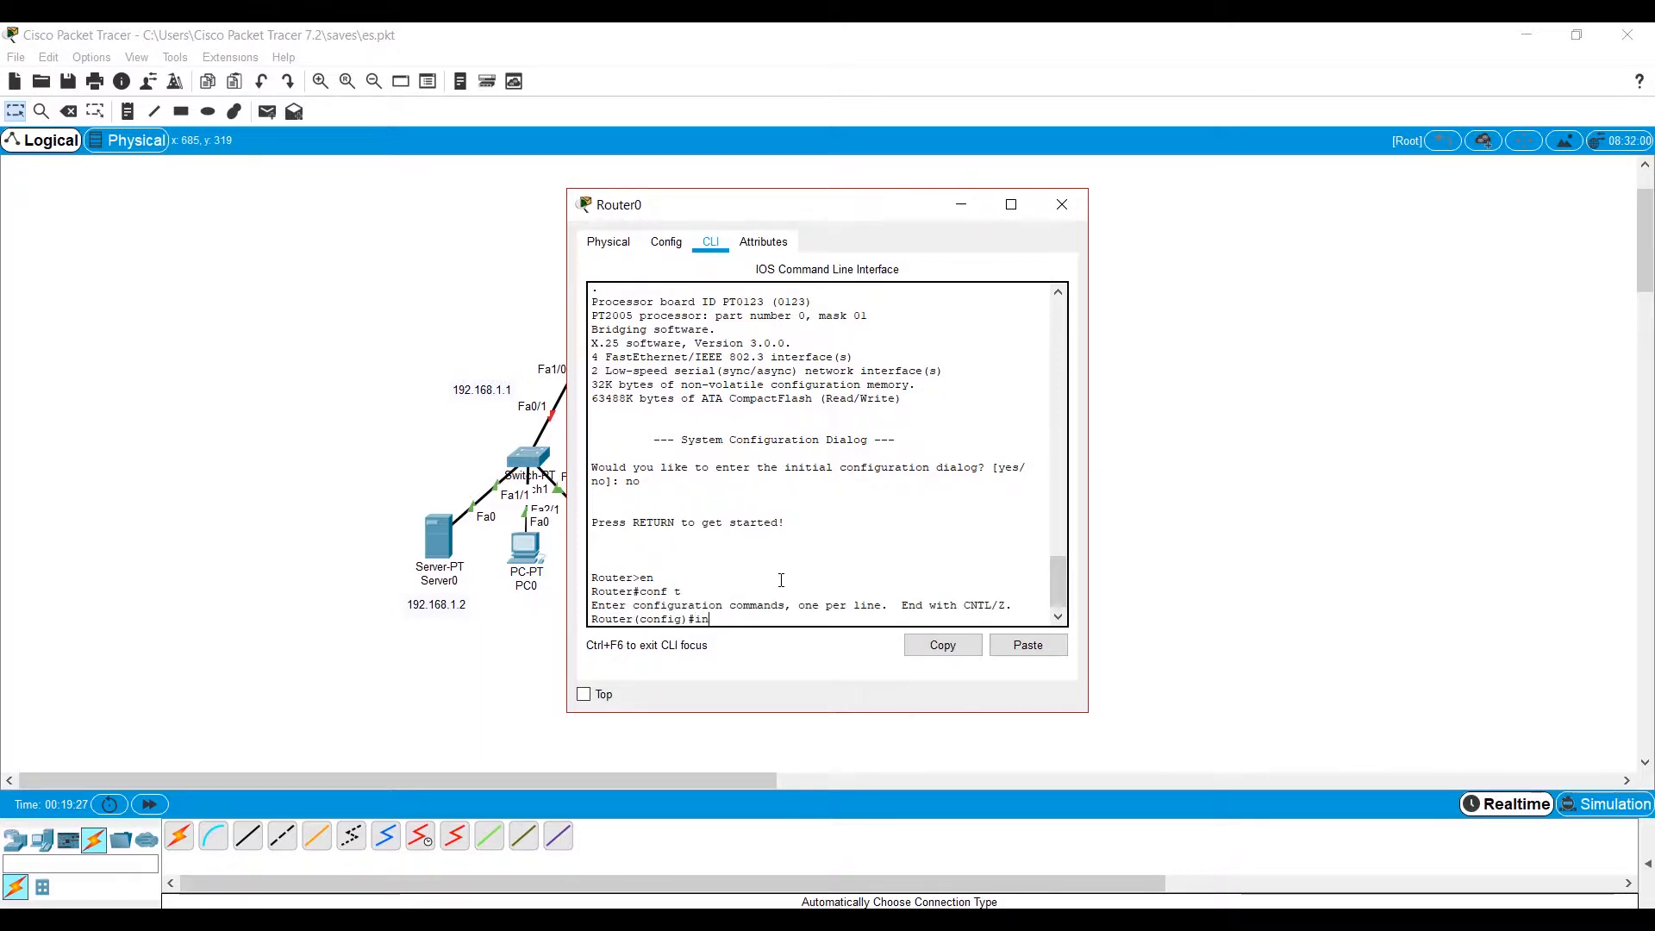
Assign IP address 192.168.1.1 with mask 255.255.255.0 to Router0's fa1/0 interface.
{"action": "type", "text": "int fa"}
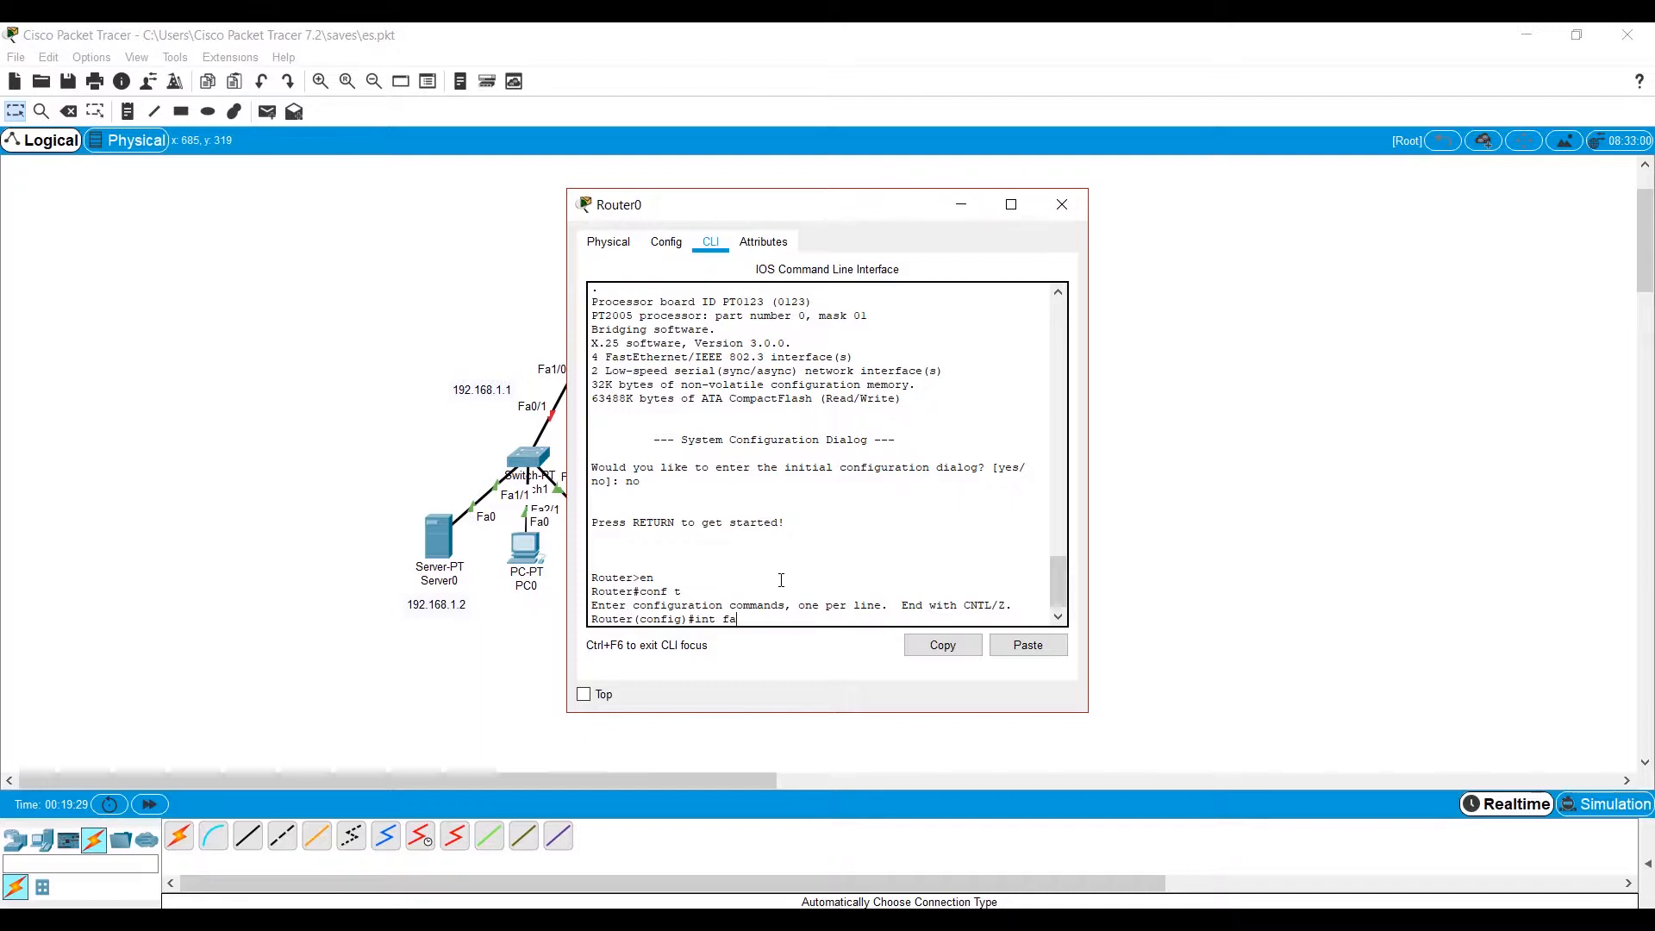
{"action": "type", "text": "1/"}
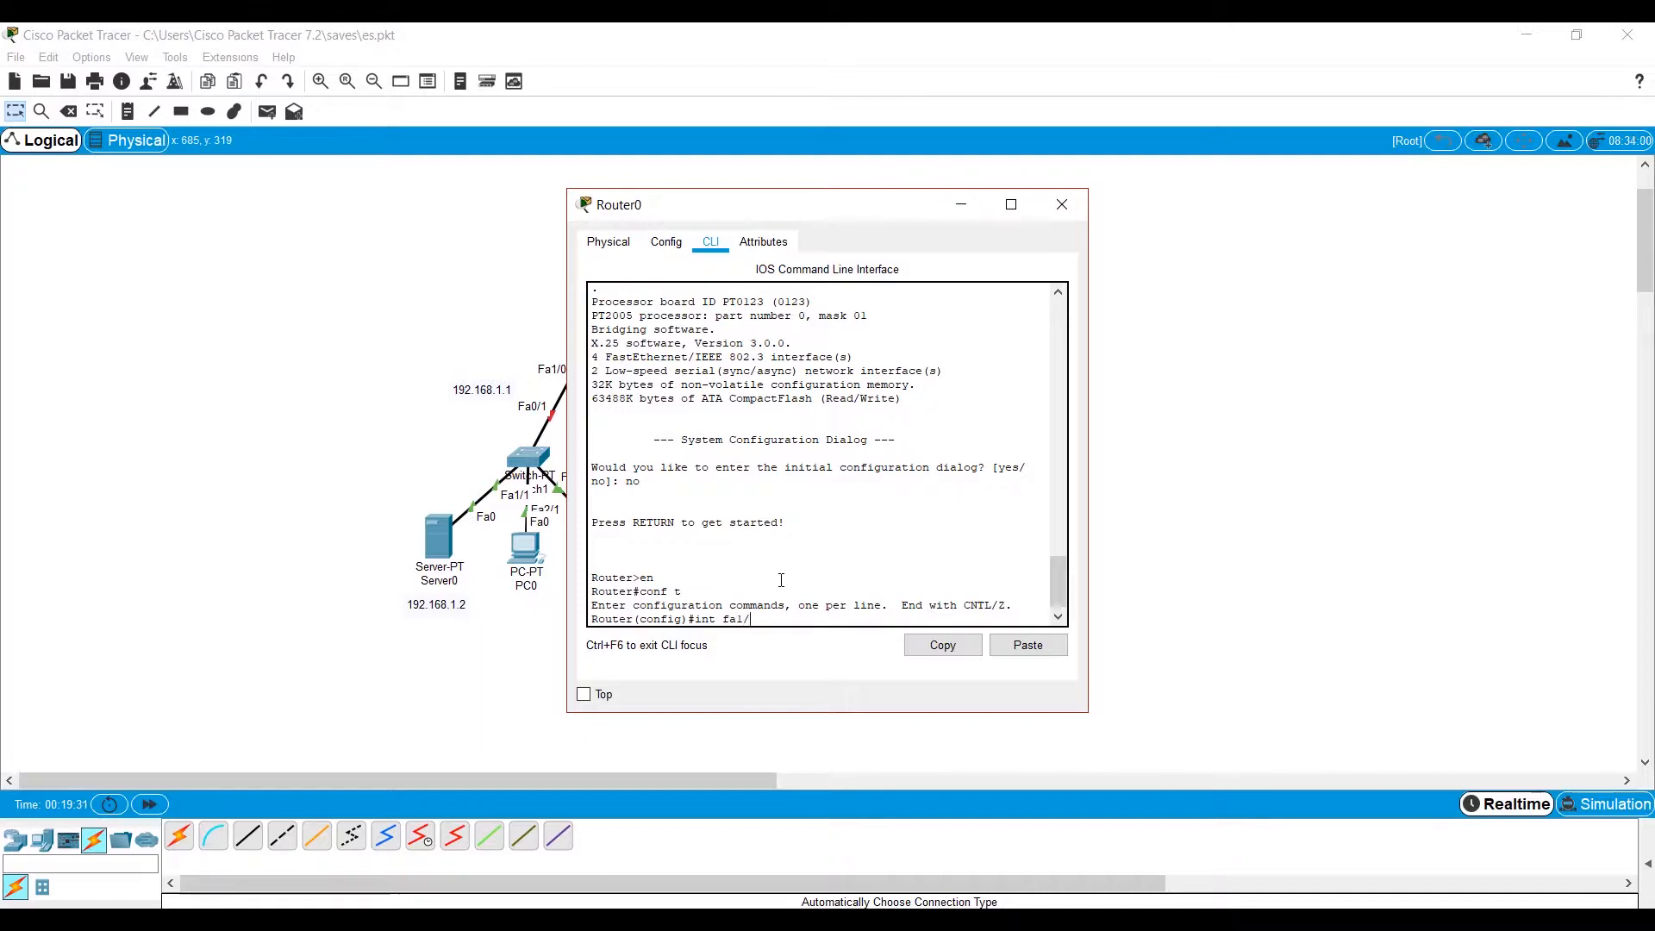
{"action": "type", "text": "0"}
{"action": "key", "text": "Return"}
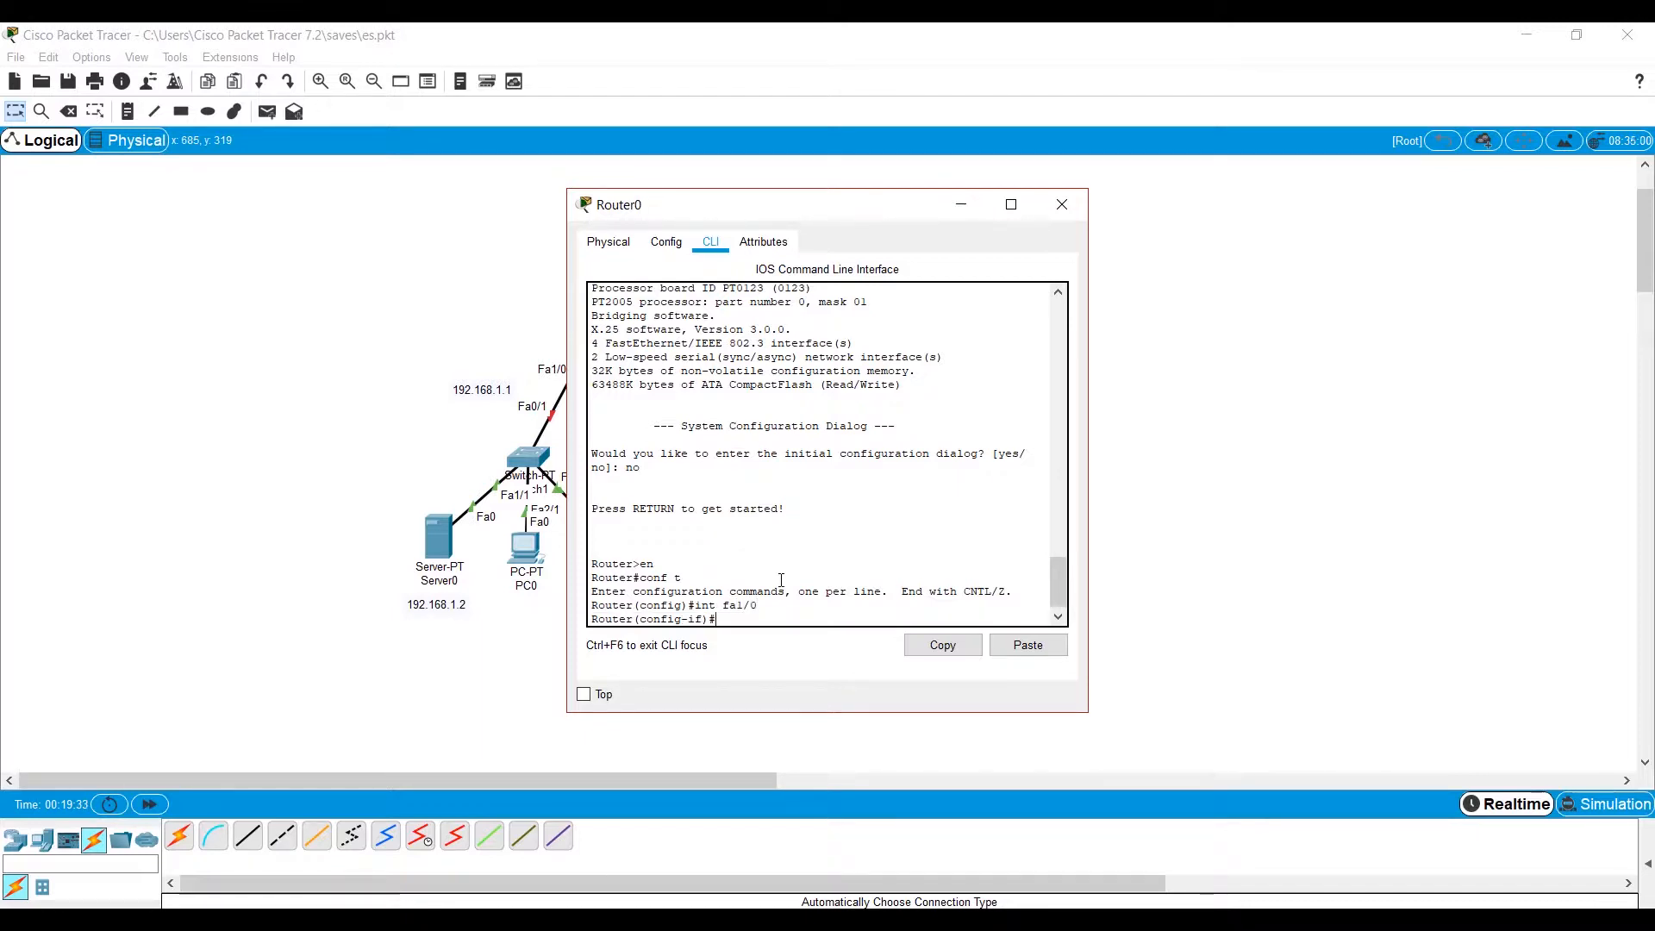
{"action": "type", "text": "ip address 192.168.1.1 255.255.255.0"}
{"action": "key", "text": "Return"}
Enable Router0's fa1/0 interface with no shut and close the router's window.
{"action": "type", "text": "no shu"}
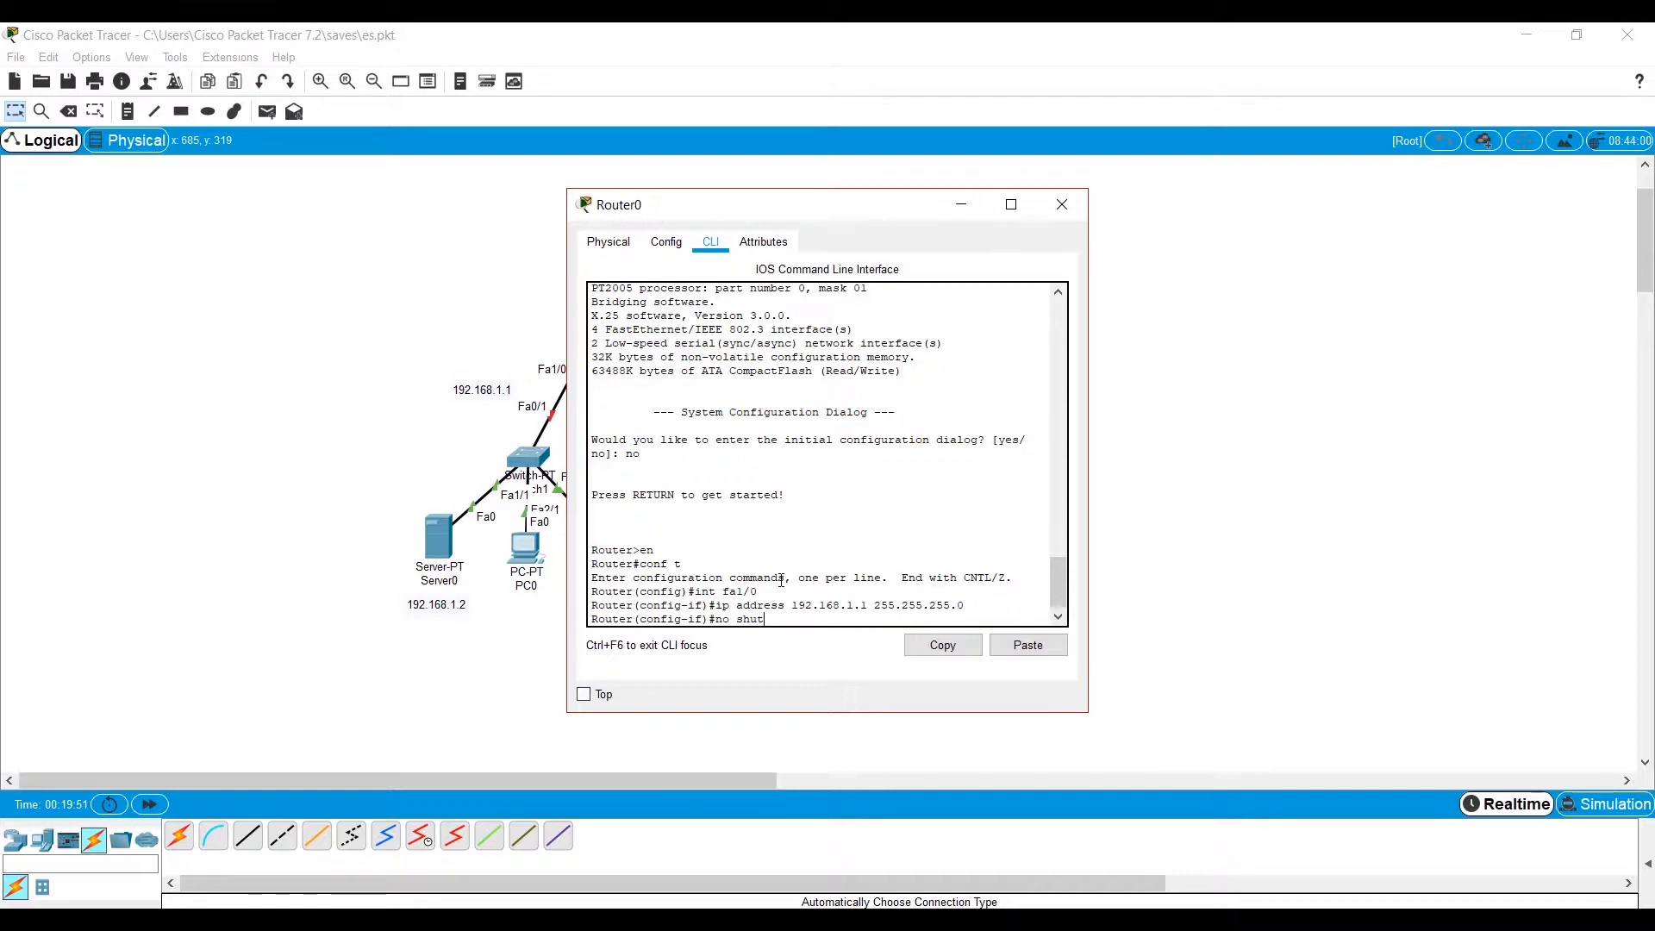
{"action": "type", "text": "t"}
{"action": "key", "text": "Return"}
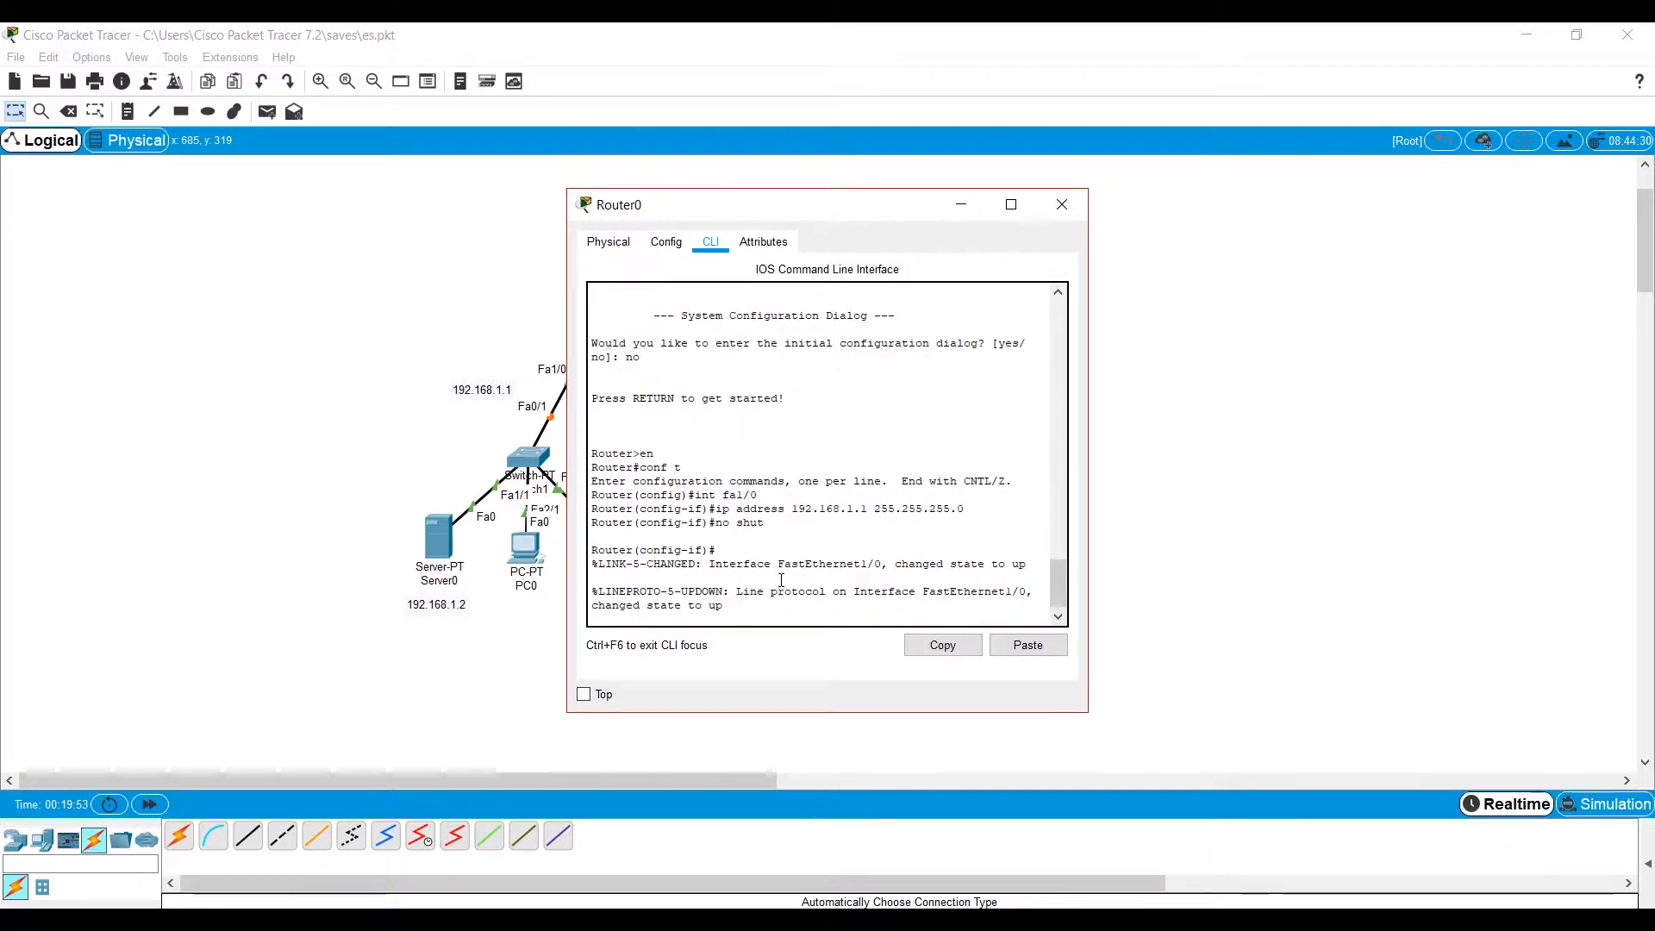
{"action": "left_click", "coordinate": [1062, 205]}
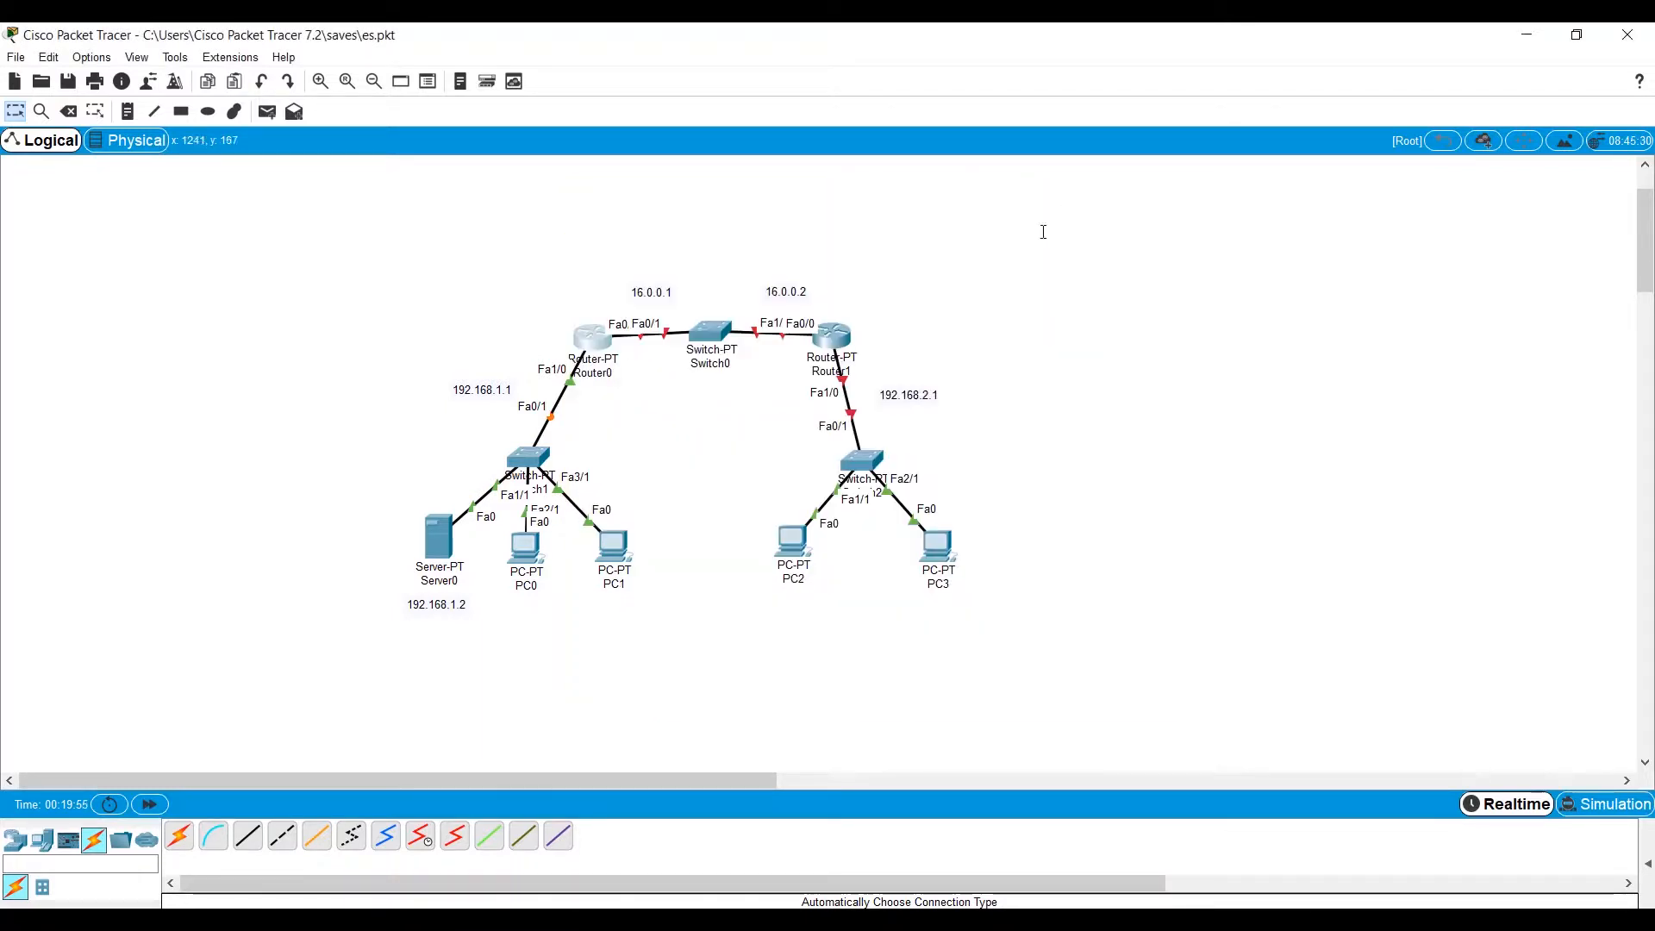
Open Router1's command line, decline the initial configuration dialog, and enter global configuration mode.
{"action": "left_click", "coordinate": [835, 333]}
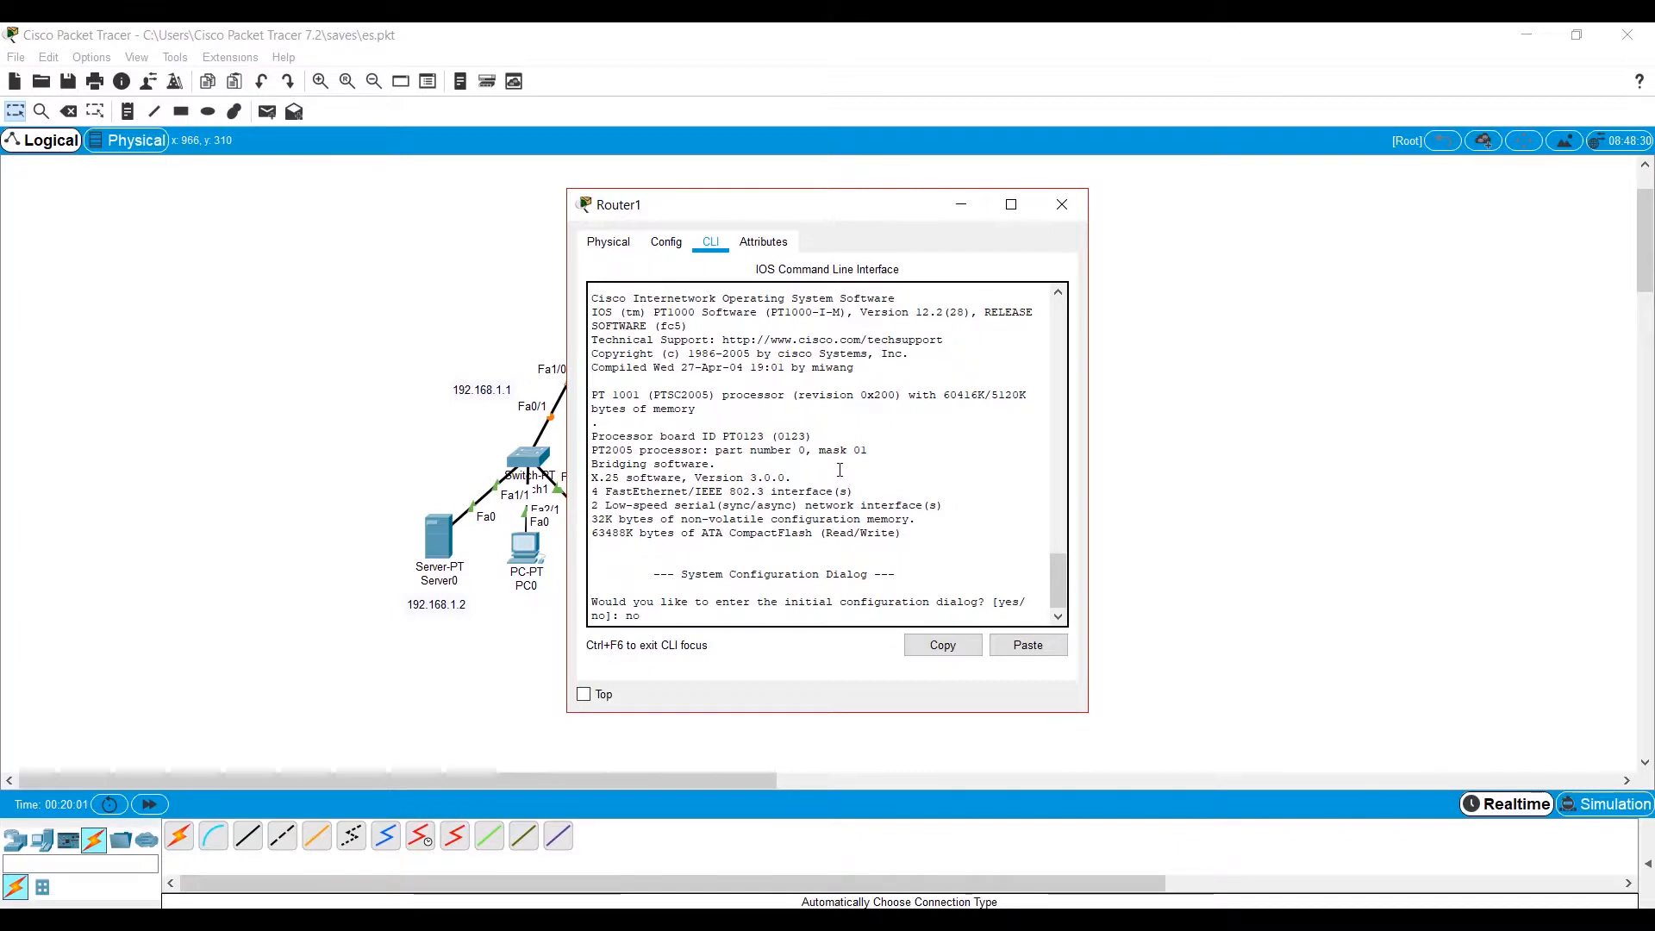
{"action": "type", "text": "no"}
{"action": "key", "text": "Return"}
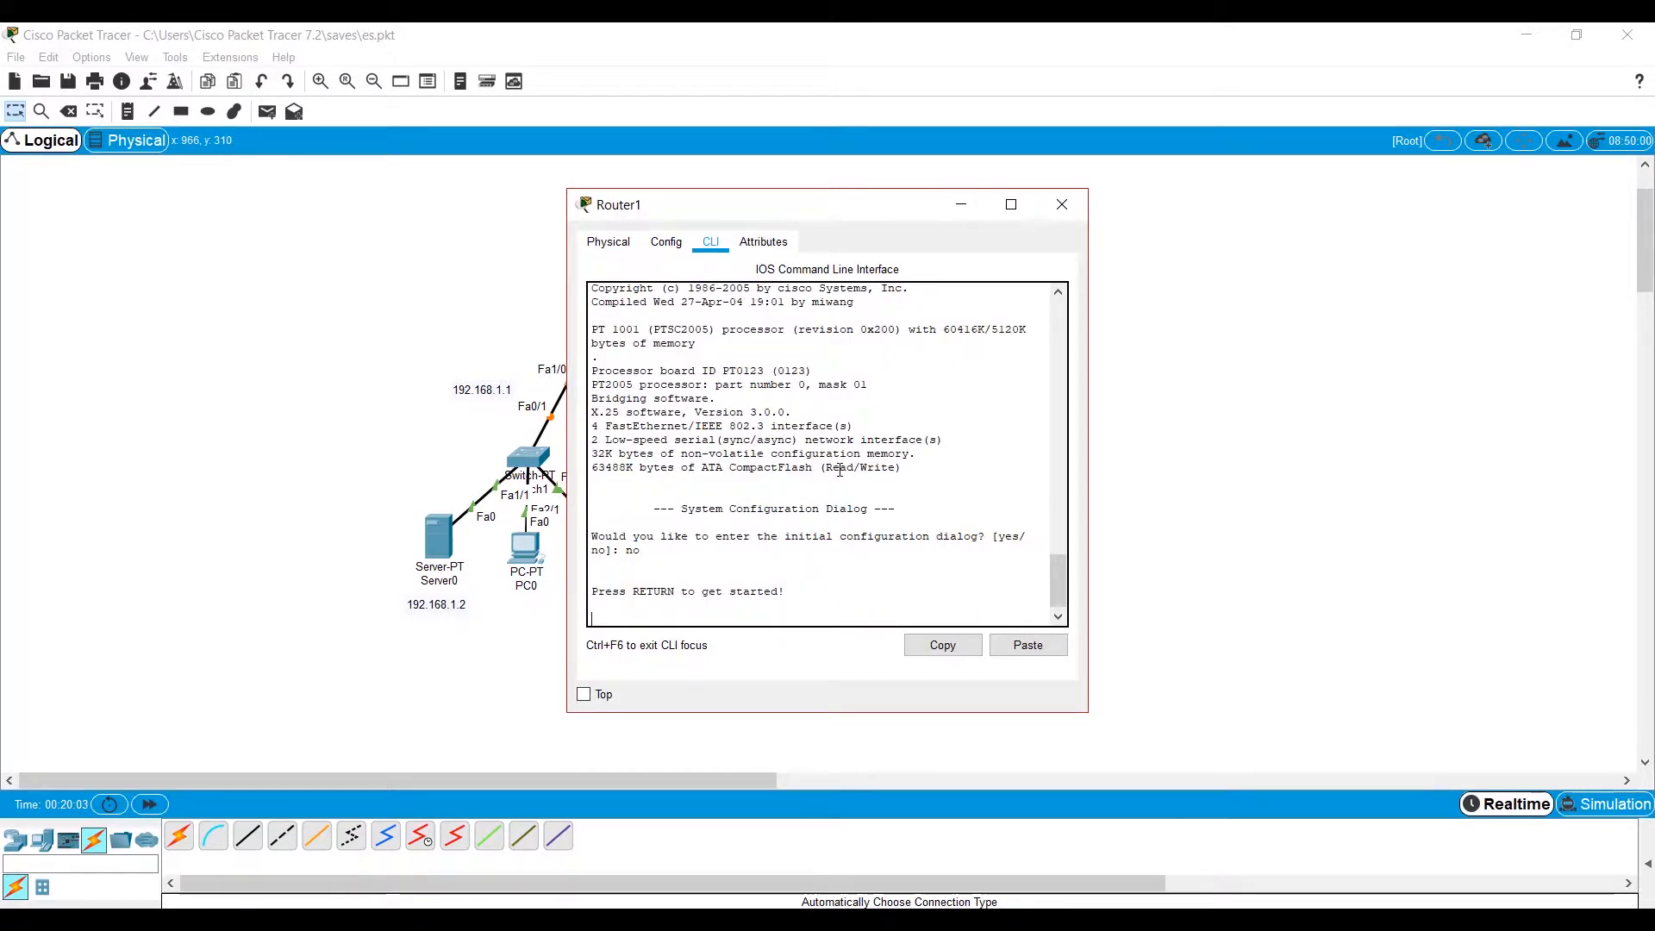
{"action": "key", "text": "Return"}
{"action": "type", "text": "en"}
{"action": "key", "text": "Return"}
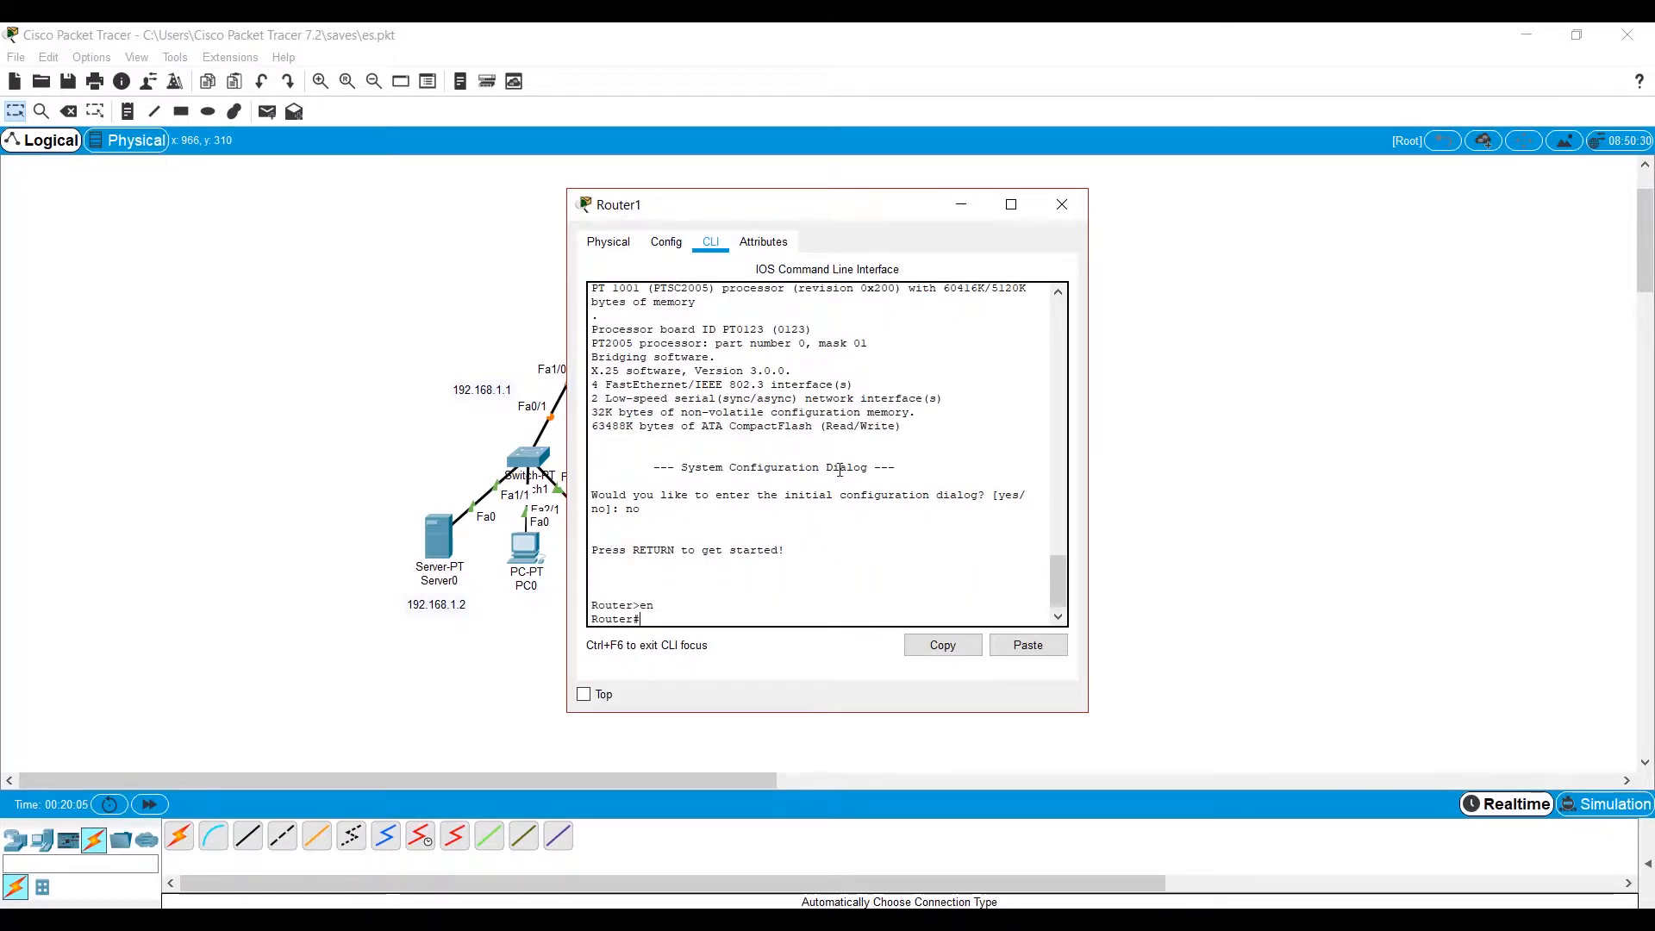
{"action": "type", "text": "conf t"}
{"action": "key", "text": "Return"}
Assign IP address 192.168.2.1 with mask 255.255.255.0 to Router1's fa1/0 interface.
{"action": "type", "text": "ig)#int"}
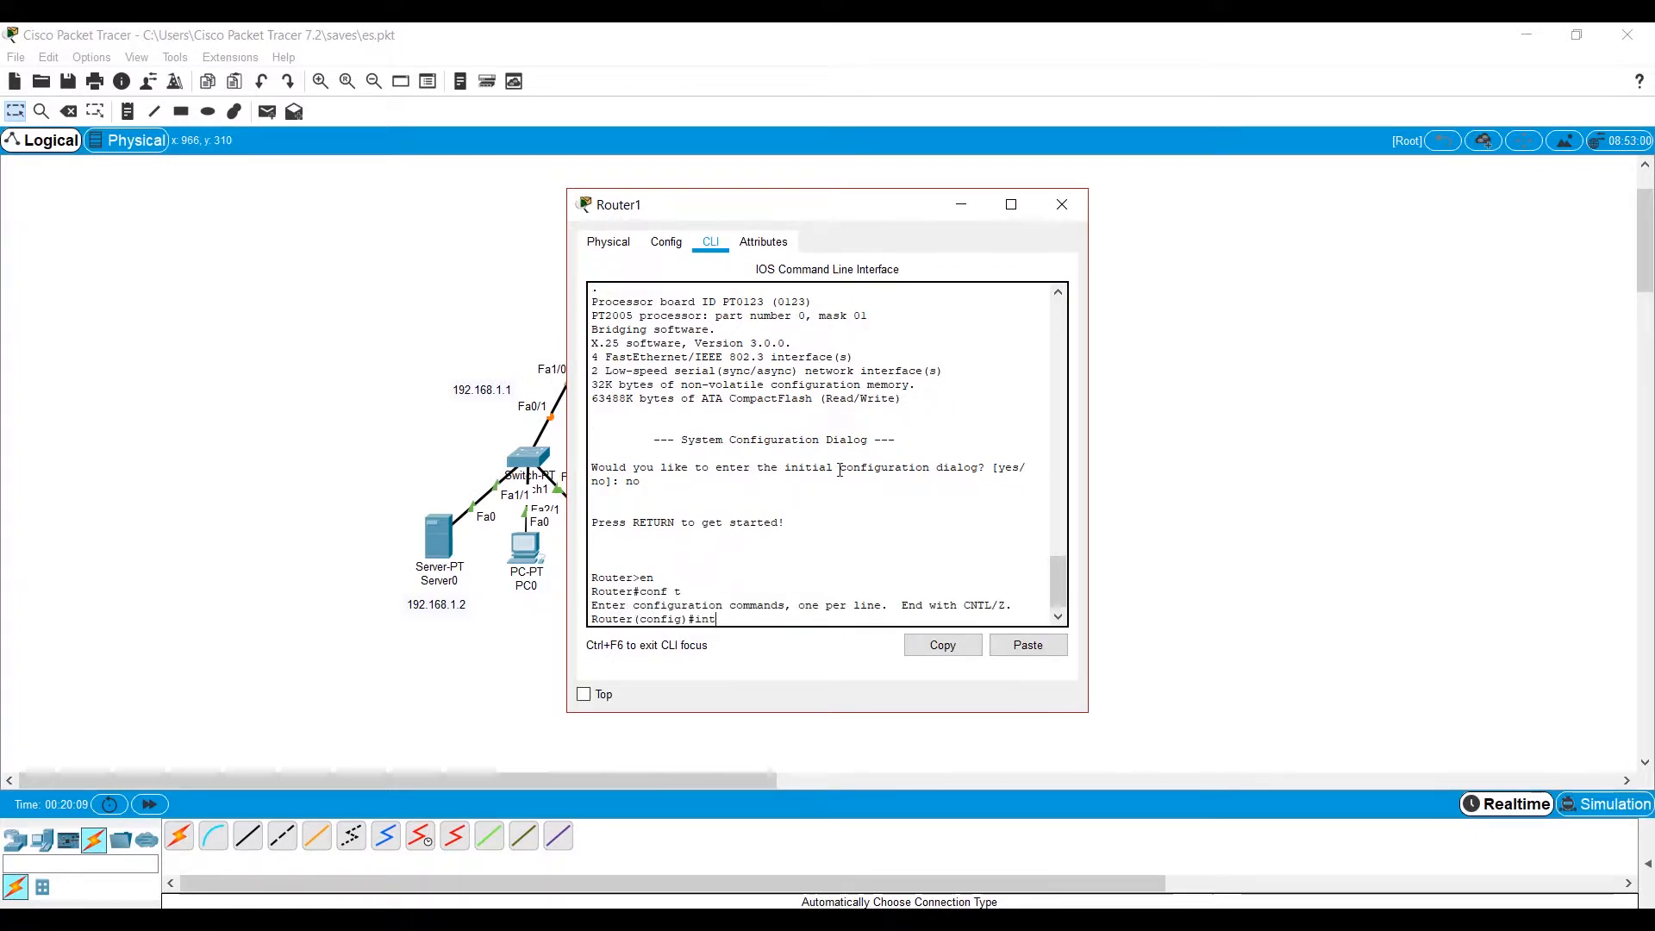
{"action": "type", "text": " fa1"}
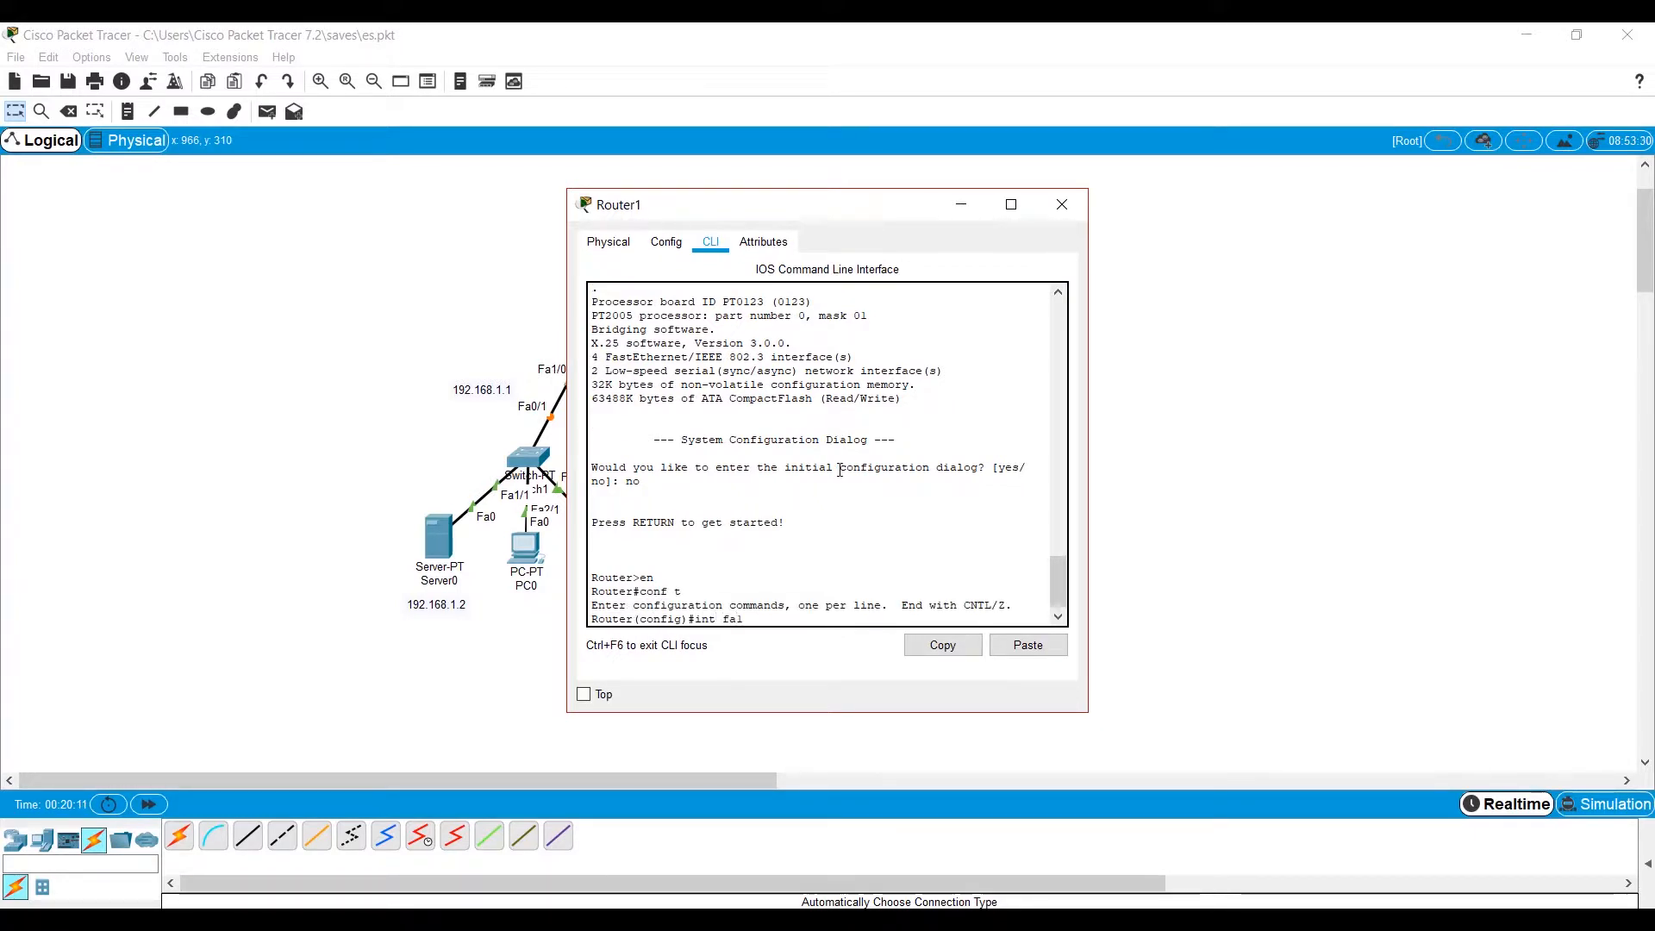
{"action": "type", "text": "/0"}
{"action": "key", "text": "Return"}
{"action": "type", "text": "ig-if)#i"}
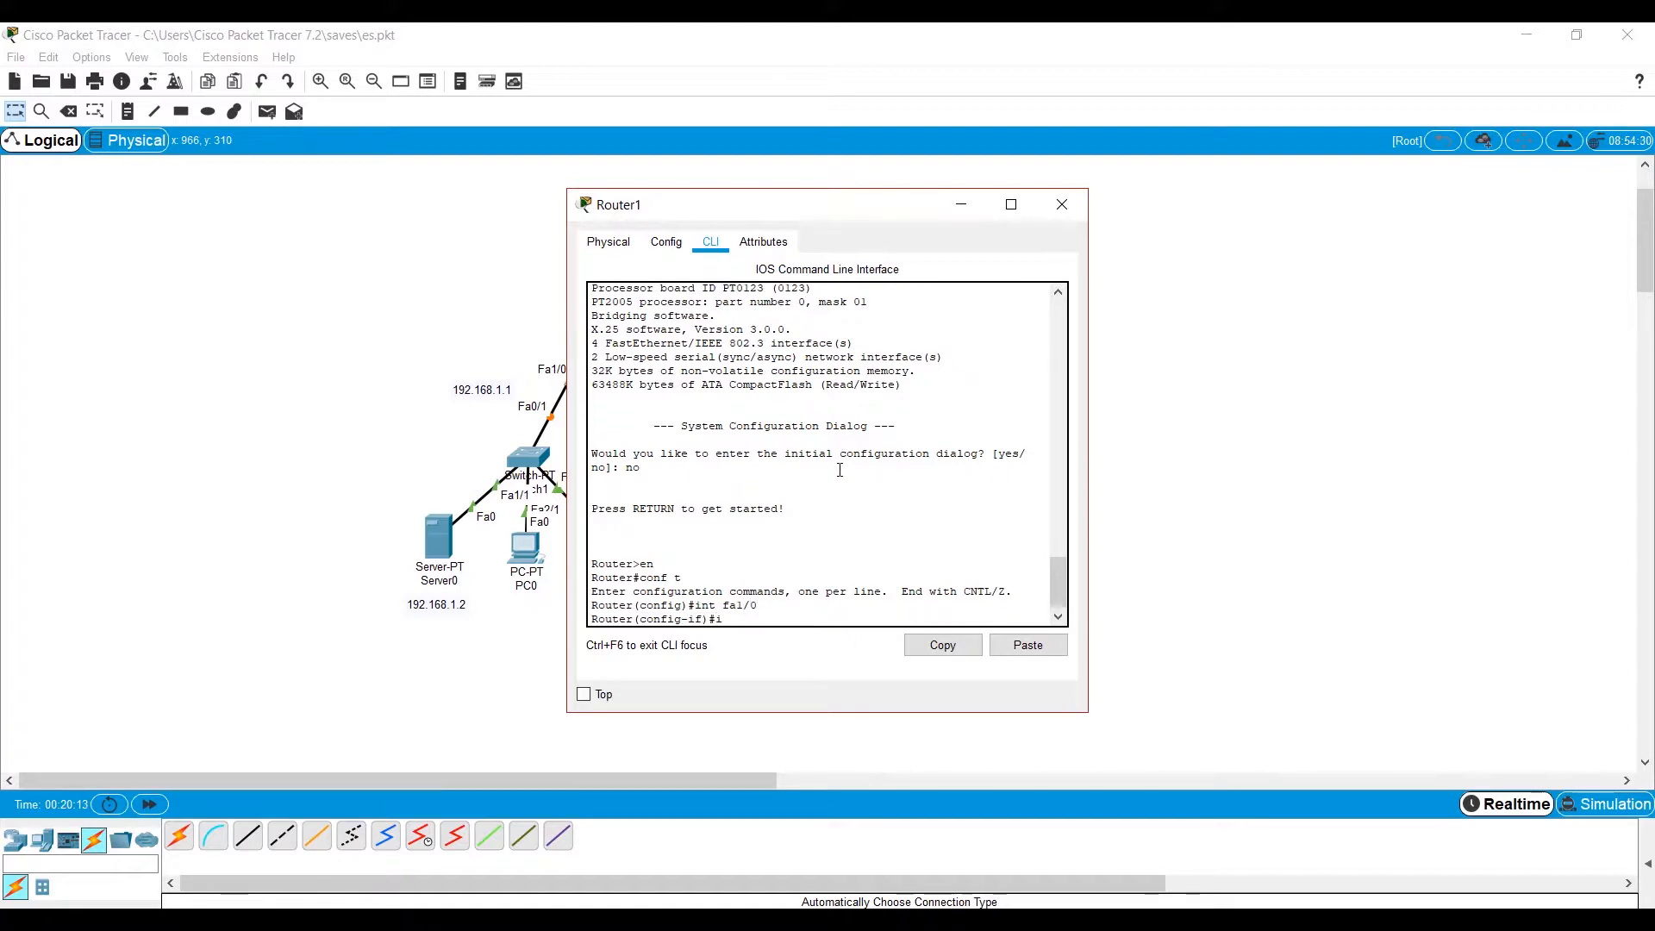
{"action": "type", "text": "p address 192"}
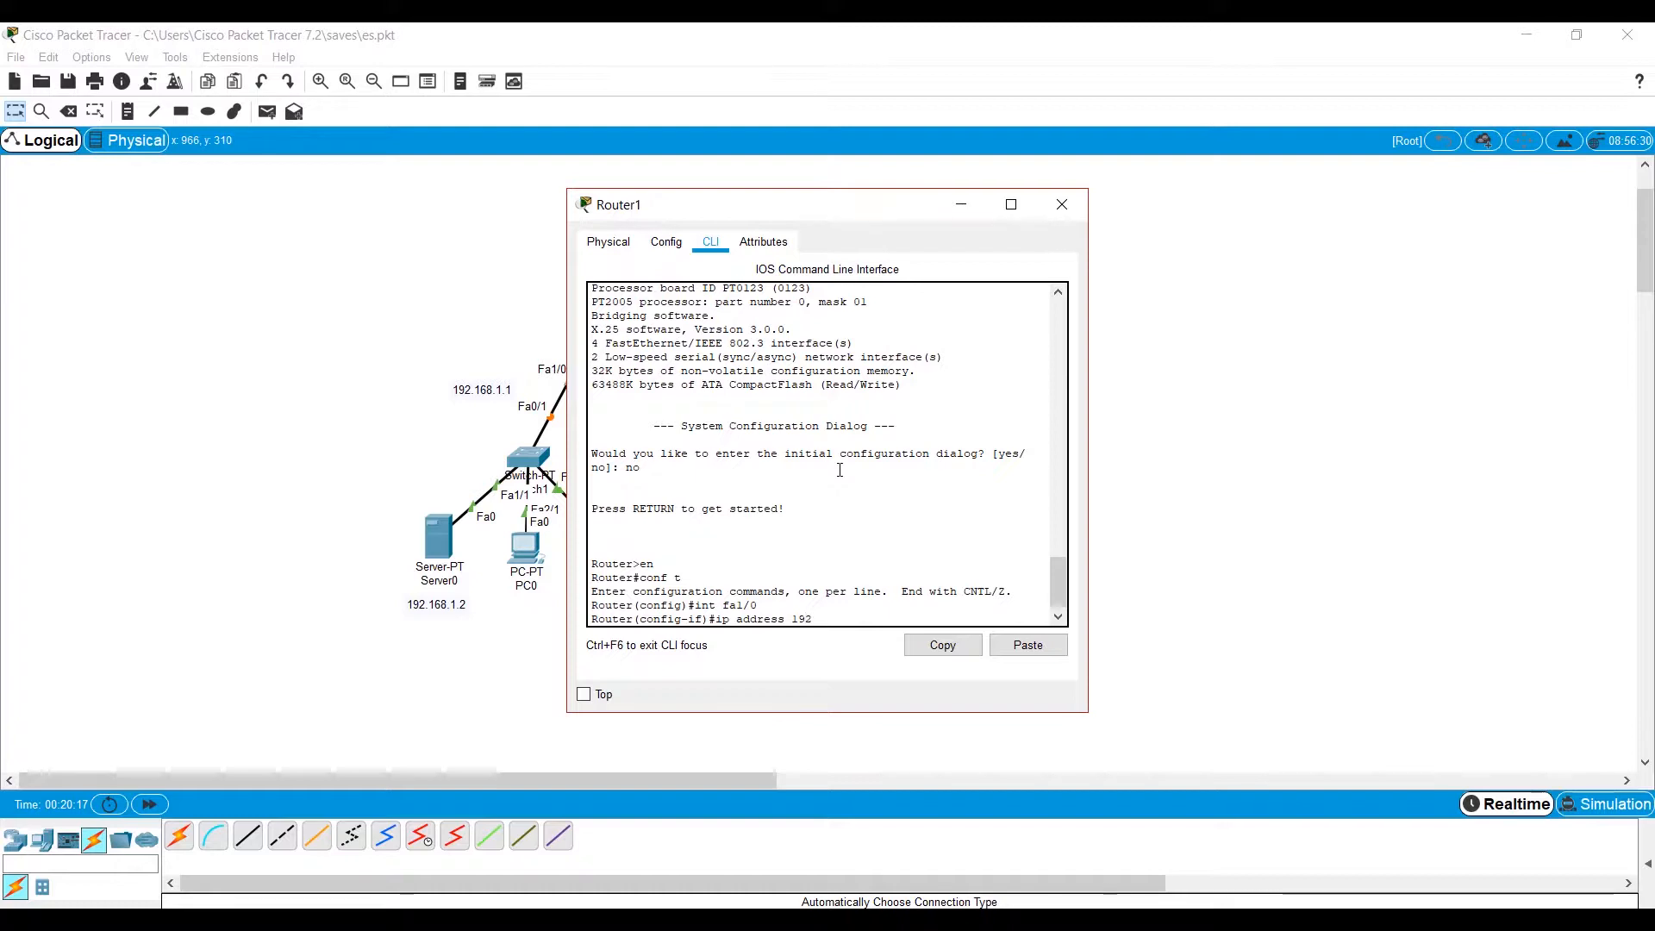
{"action": "type", "text": ".168"}
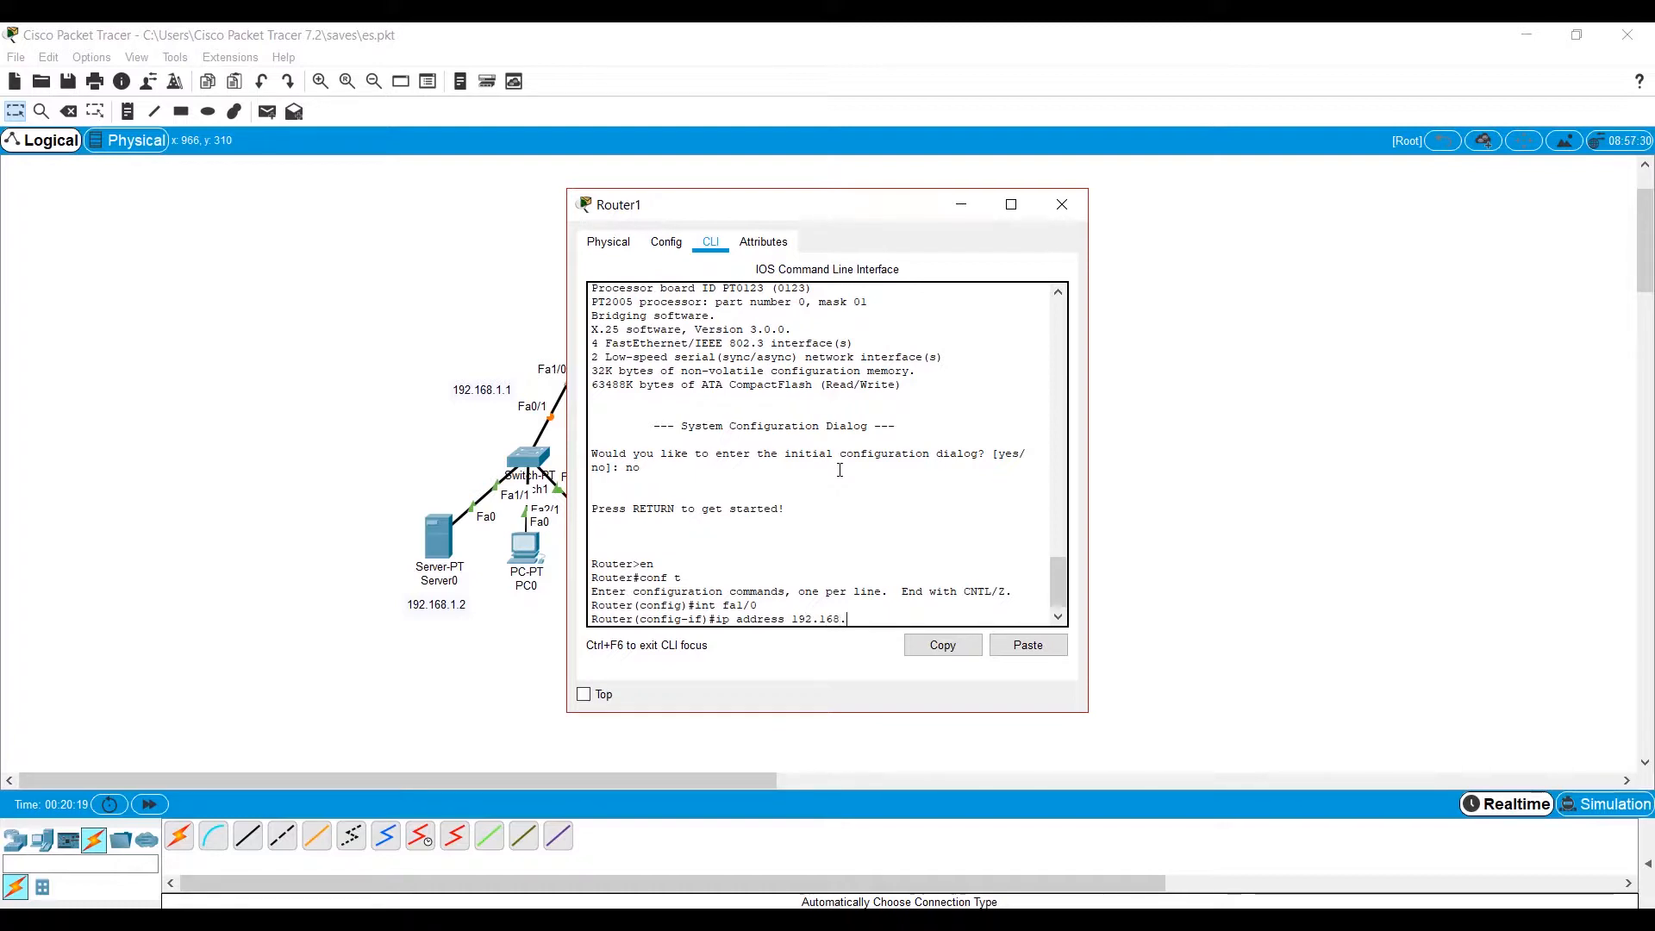
{"action": "type", "text": ".2.1 255.2"}
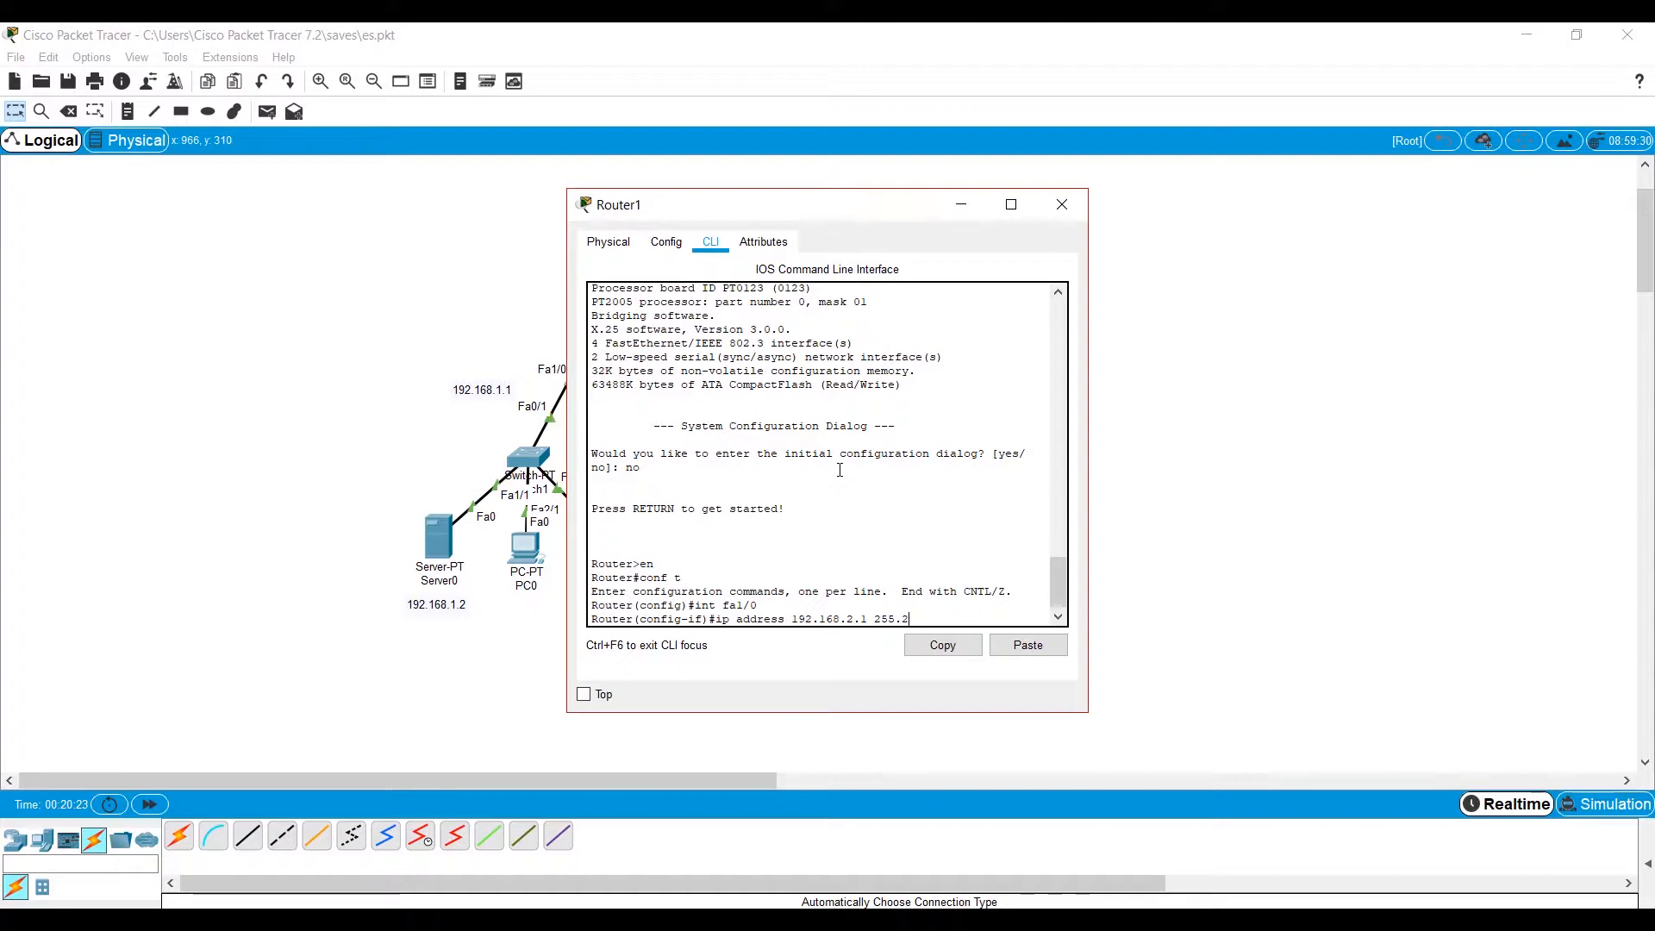
{"action": "type", "text": "55.255.0"}
{"action": "key", "text": "Return"}
Enable Router1's fa1/0 interface with no shut, close the router's window, and fast-forward the network time.
{"action": "type", "text": "no shut"}
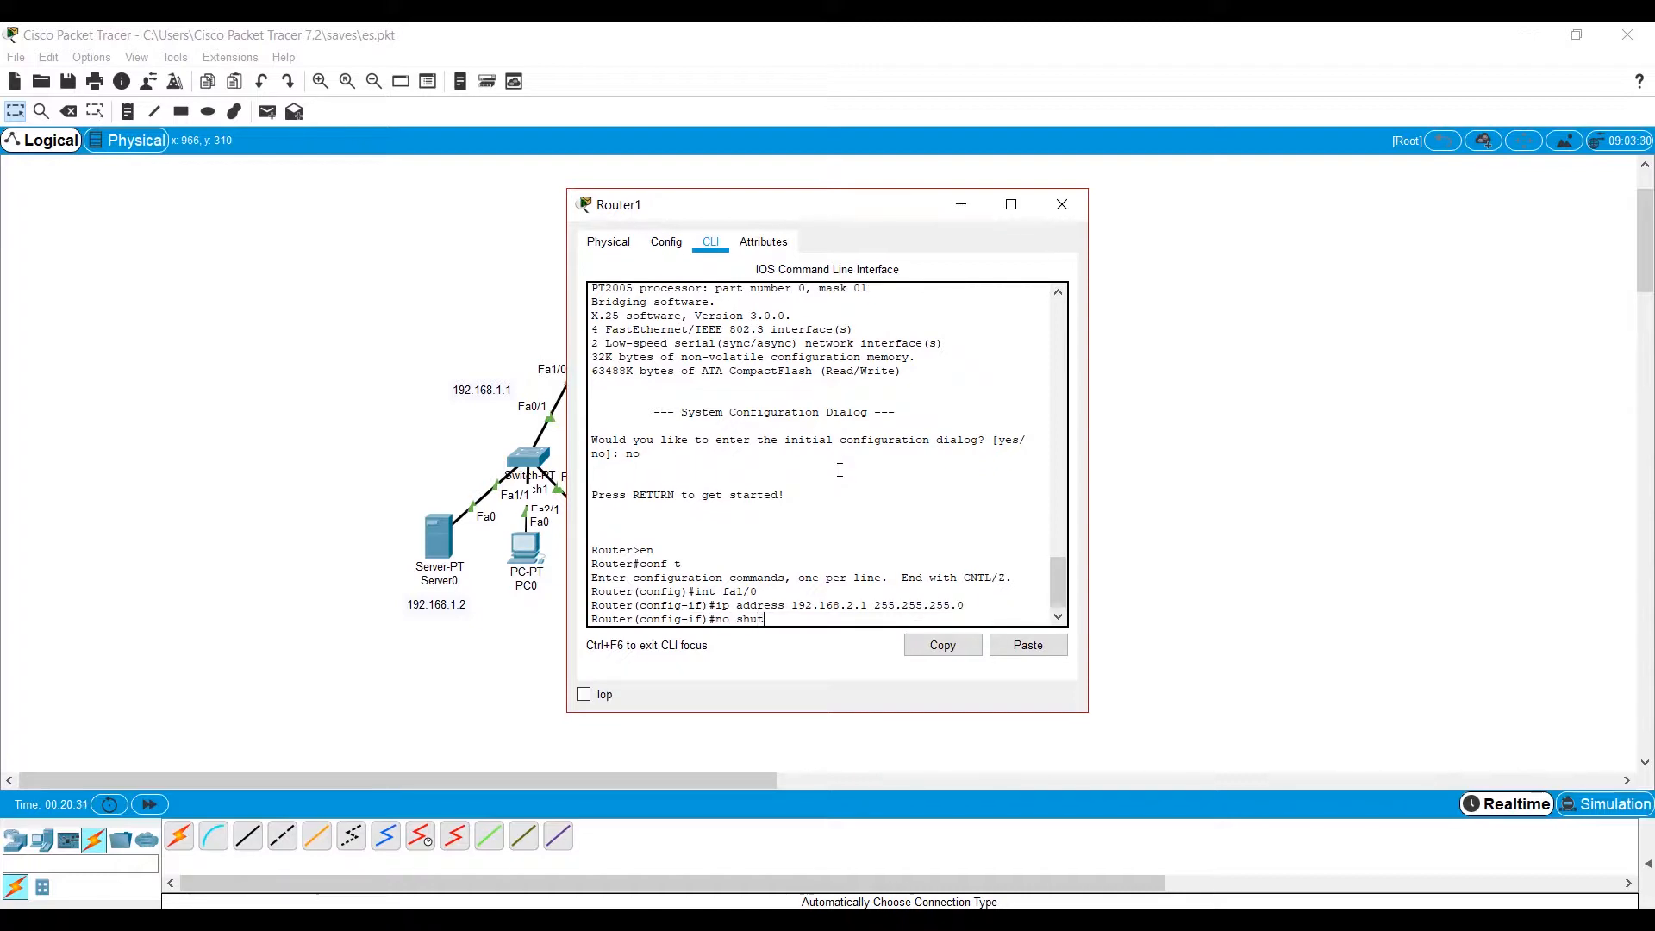
{"action": "key", "text": "Return"}
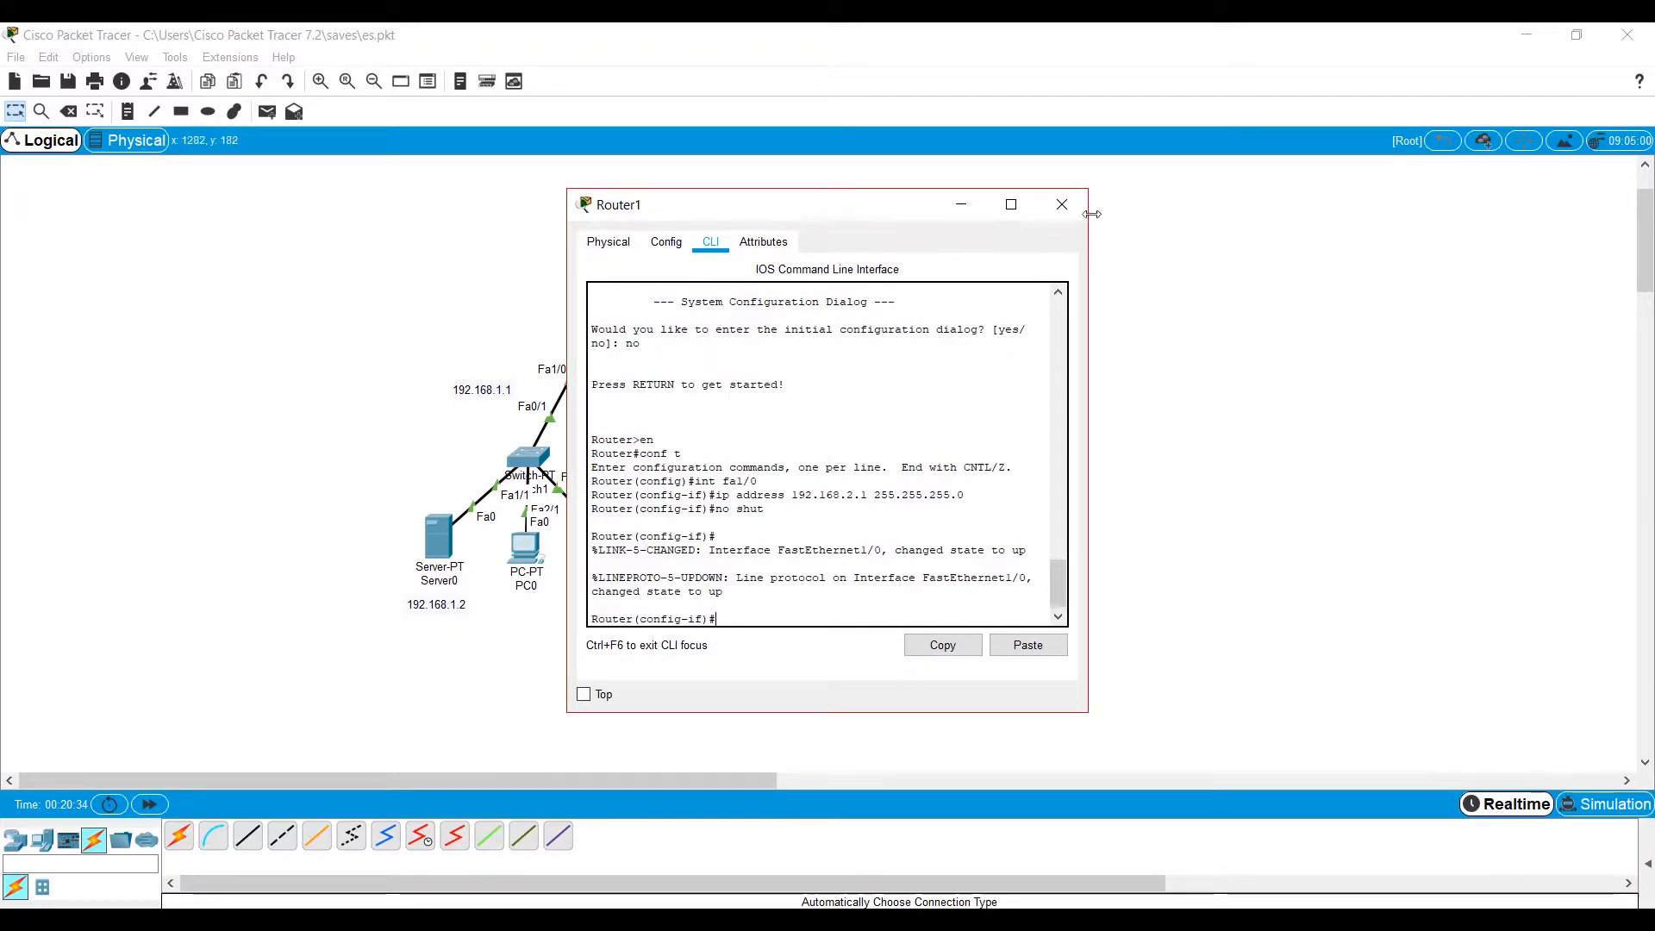
{"action": "left_click", "coordinate": [1062, 204]}
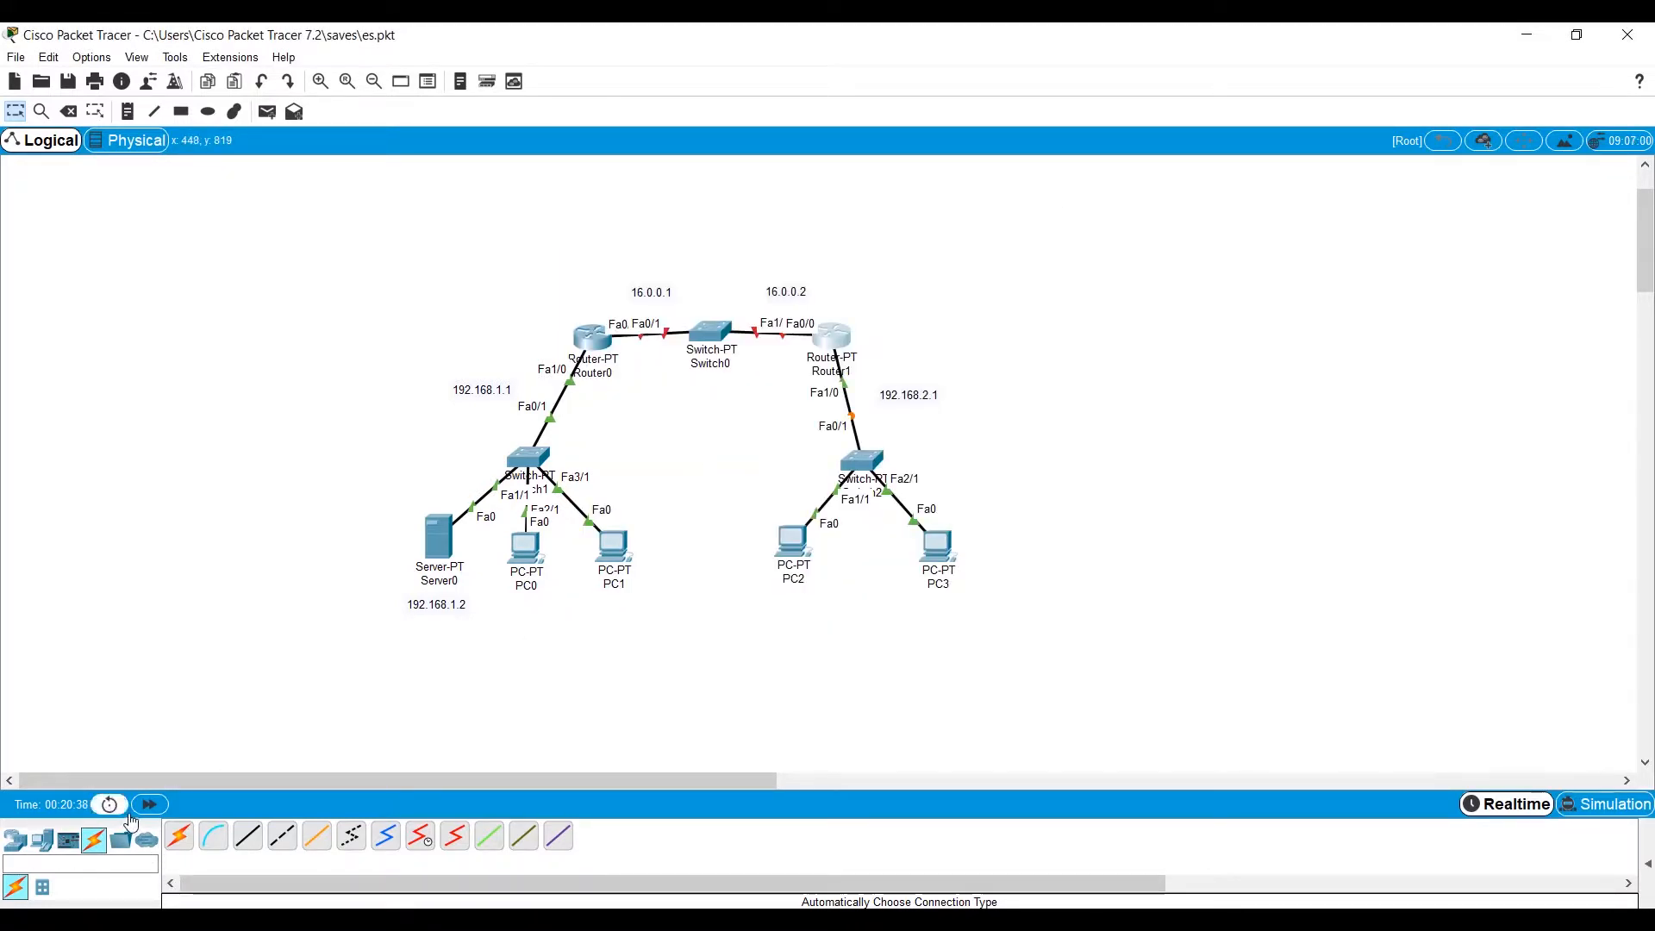
{"action": "left_click", "coordinate": [149, 804]}
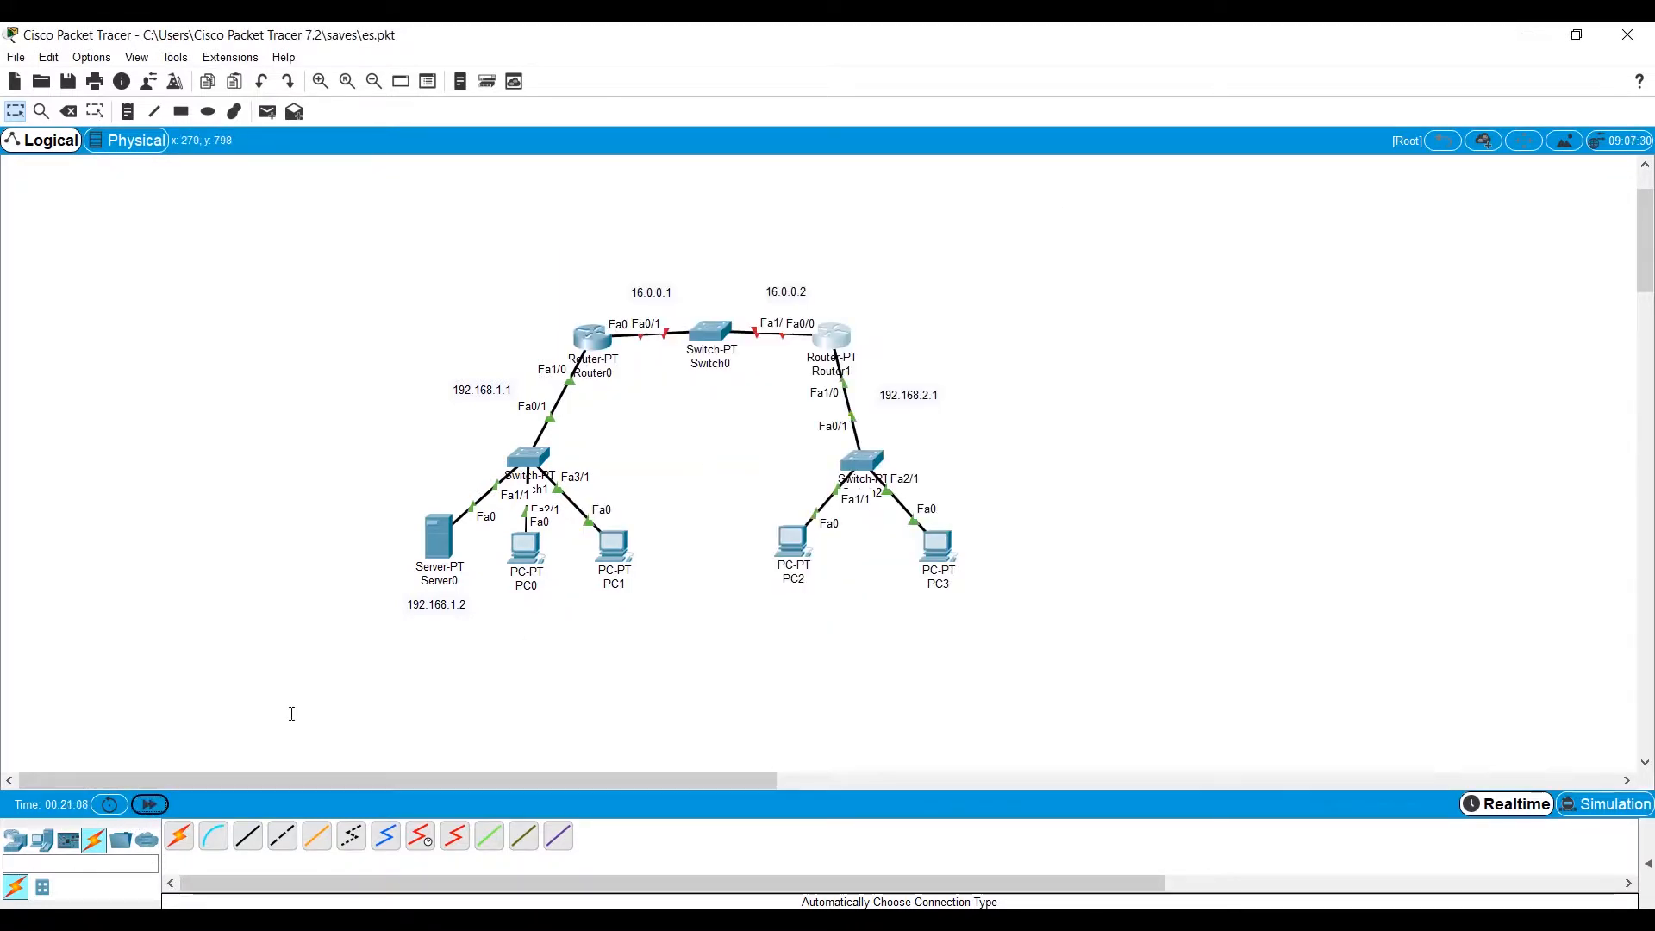
Assign IP address 16.0.0.1 with mask 255.0.0.0 to Router0's fa0/0 interface.
{"action": "left_click", "coordinate": [593, 338]}
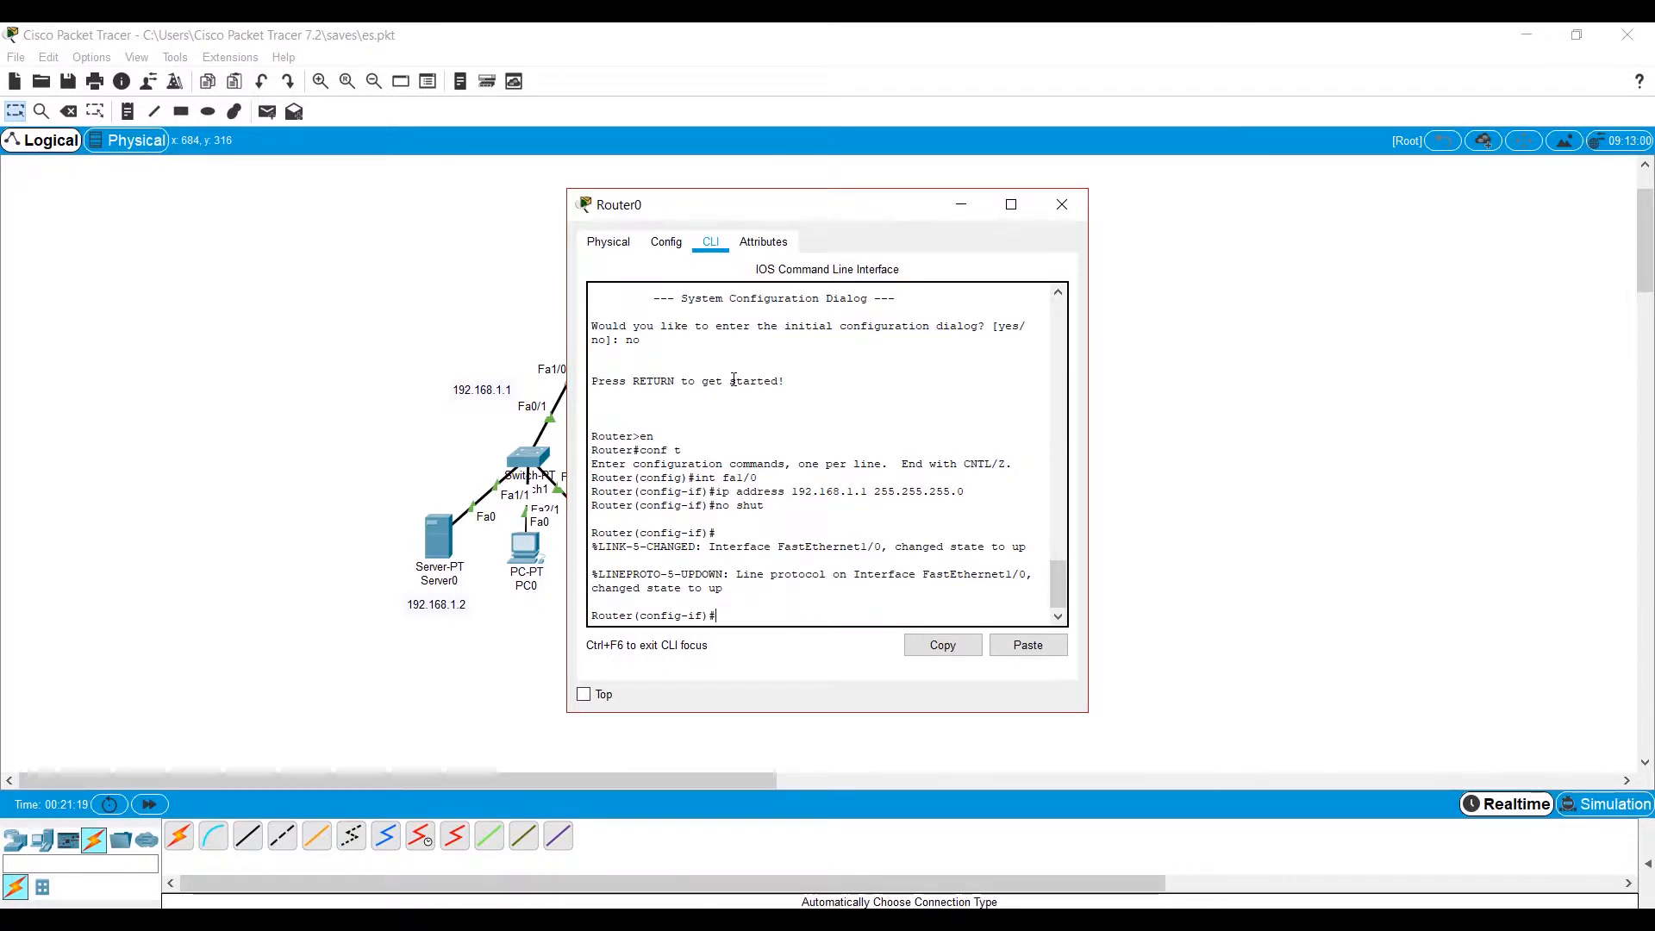
{"action": "type", "text": "in"}
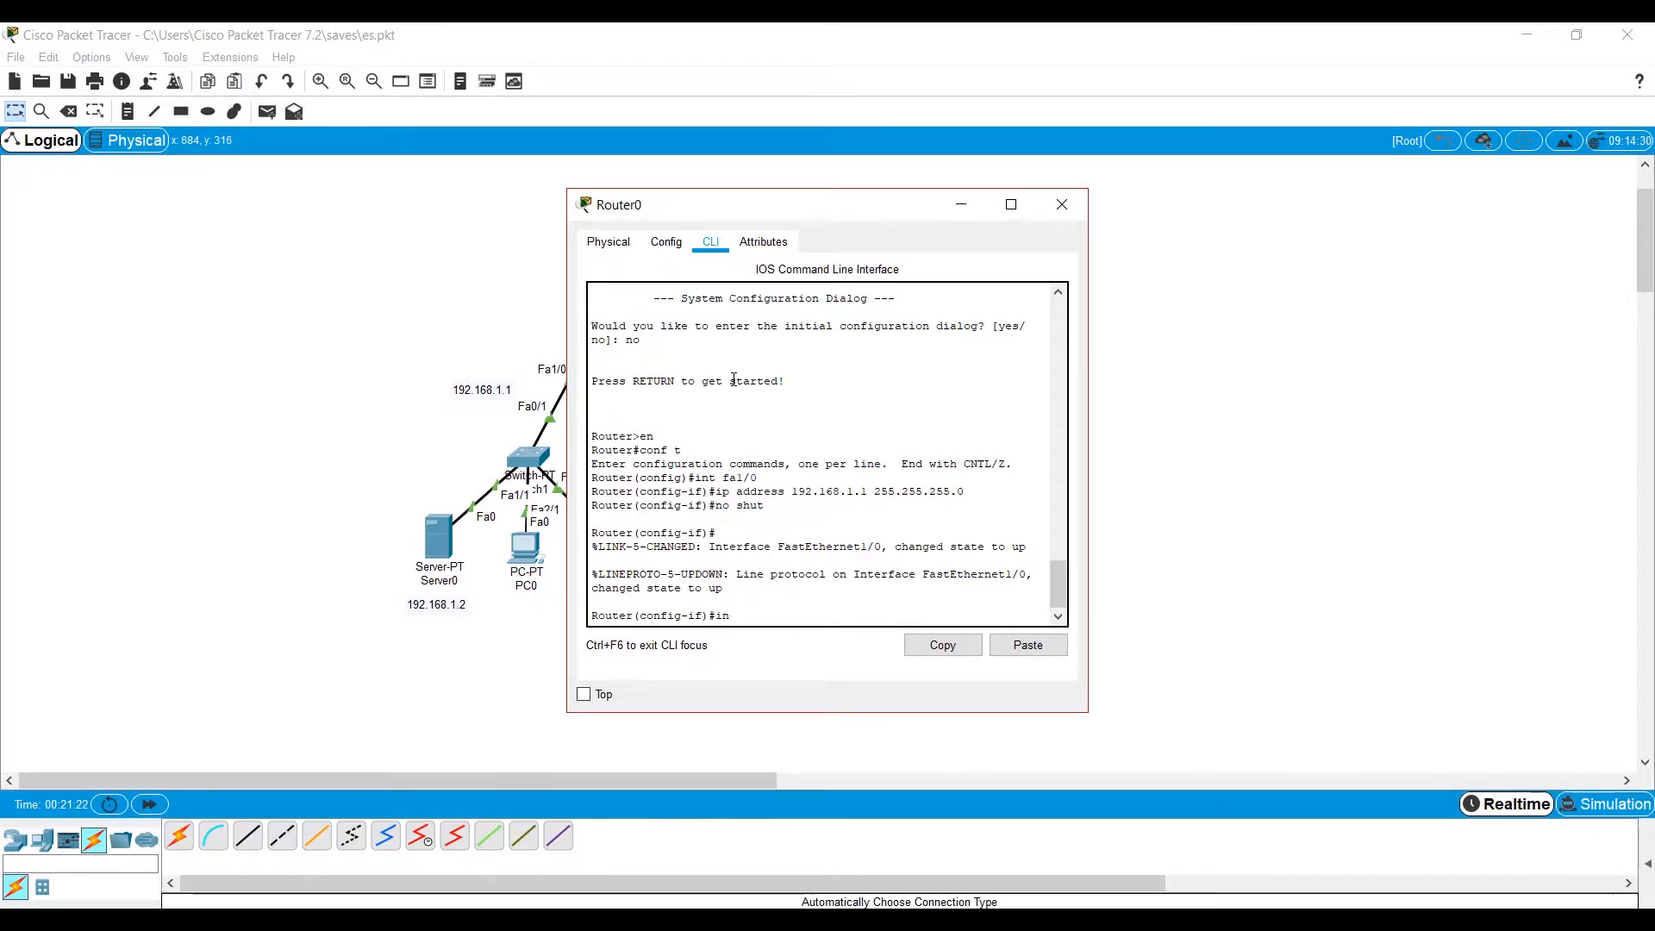
{"action": "type", "text": "t fa0/0"}
{"action": "key", "text": "Return"}
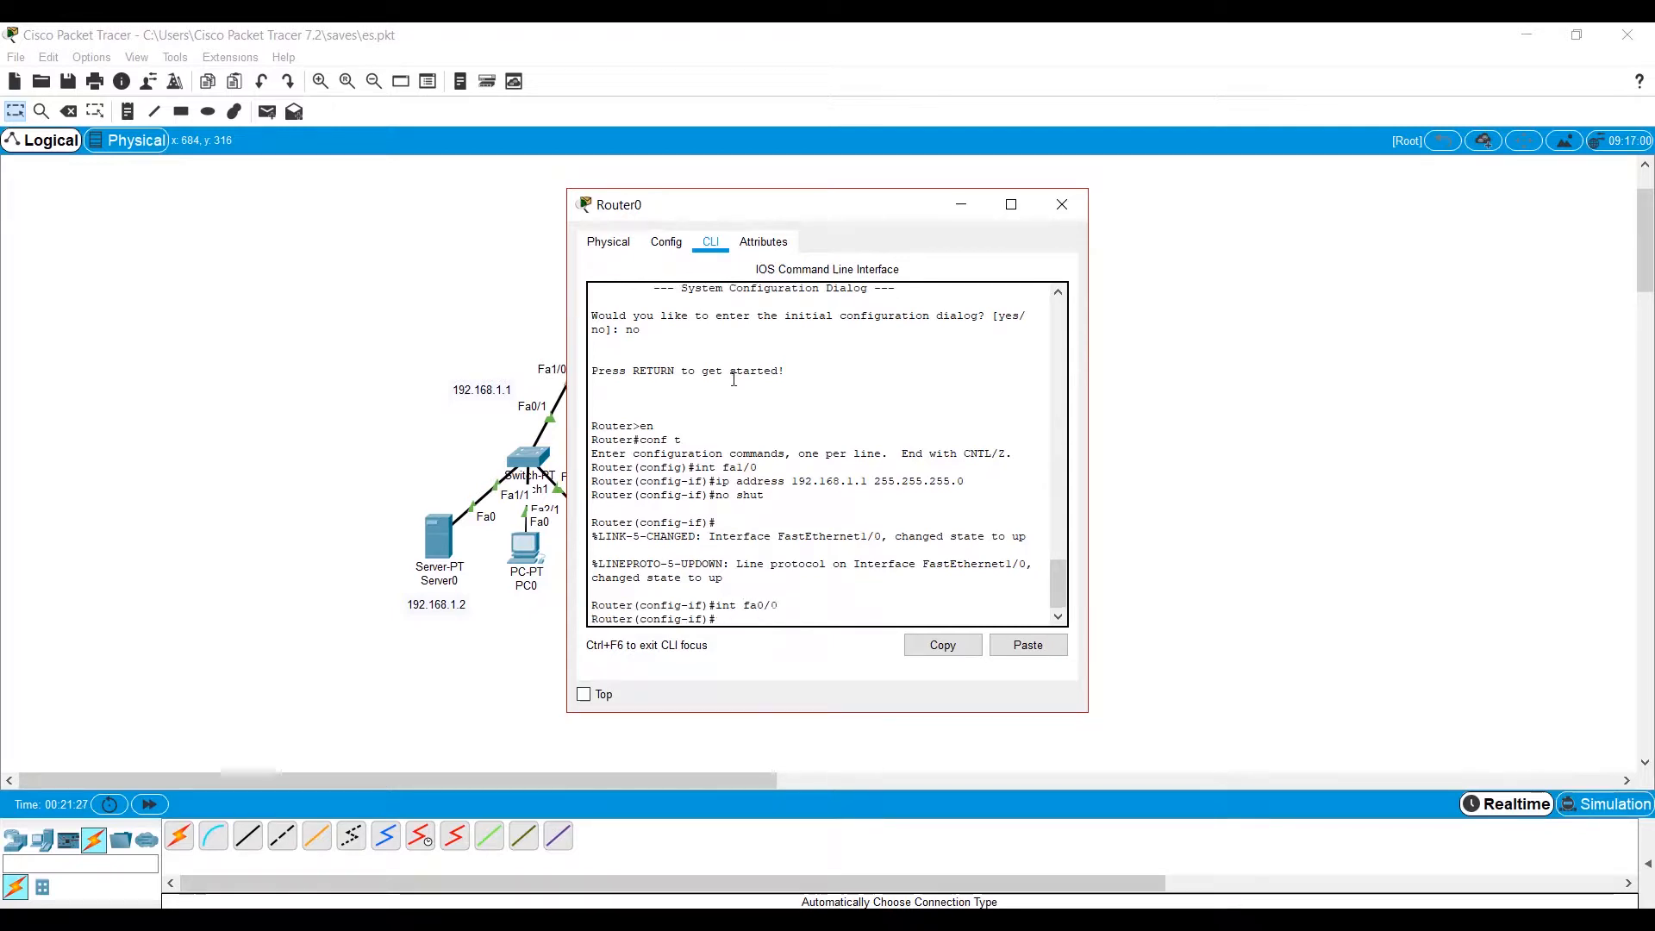
{"action": "type", "text": "ip address 16."}
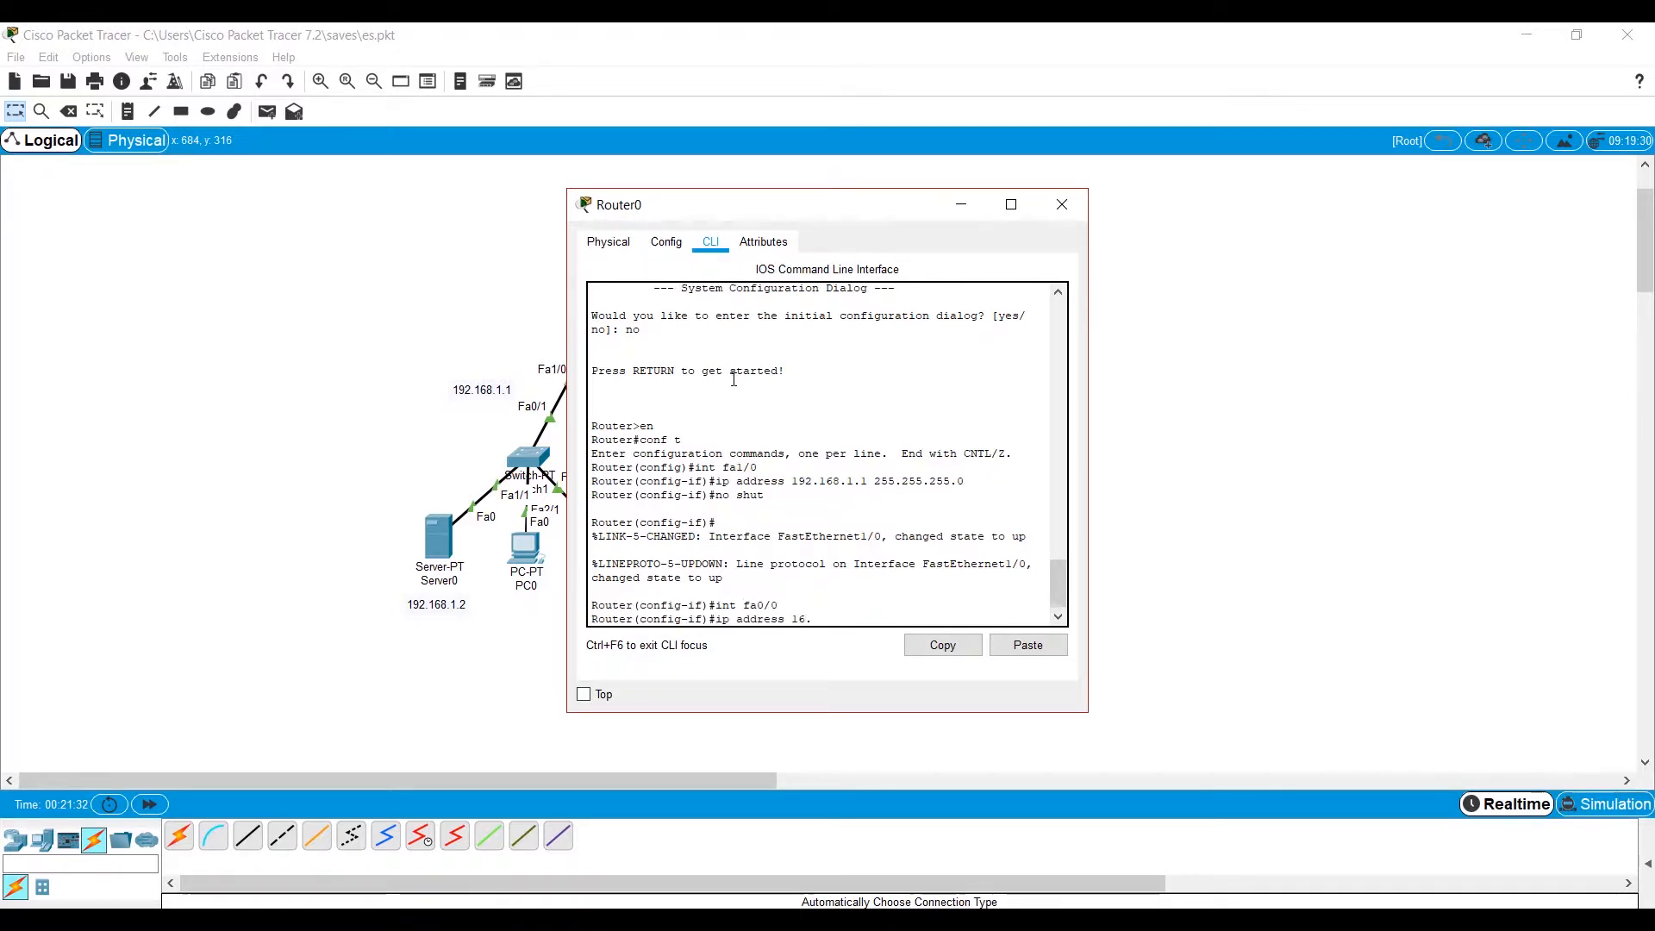
{"action": "type", "text": "0."}
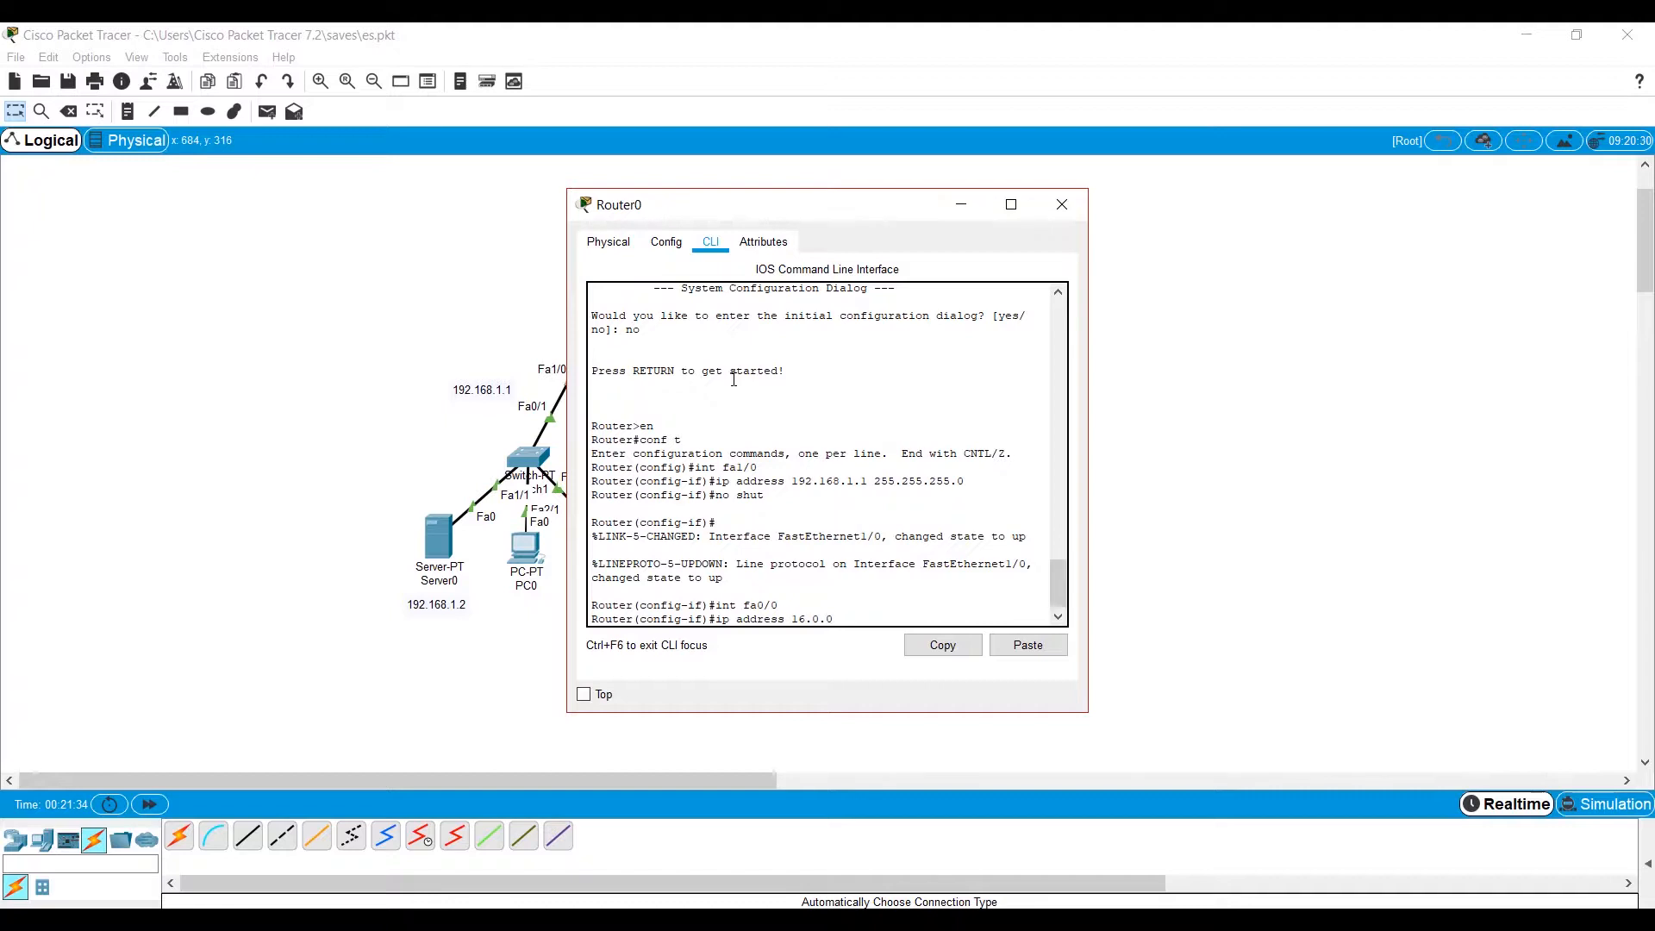
{"action": "type", "text": "0.1 255"}
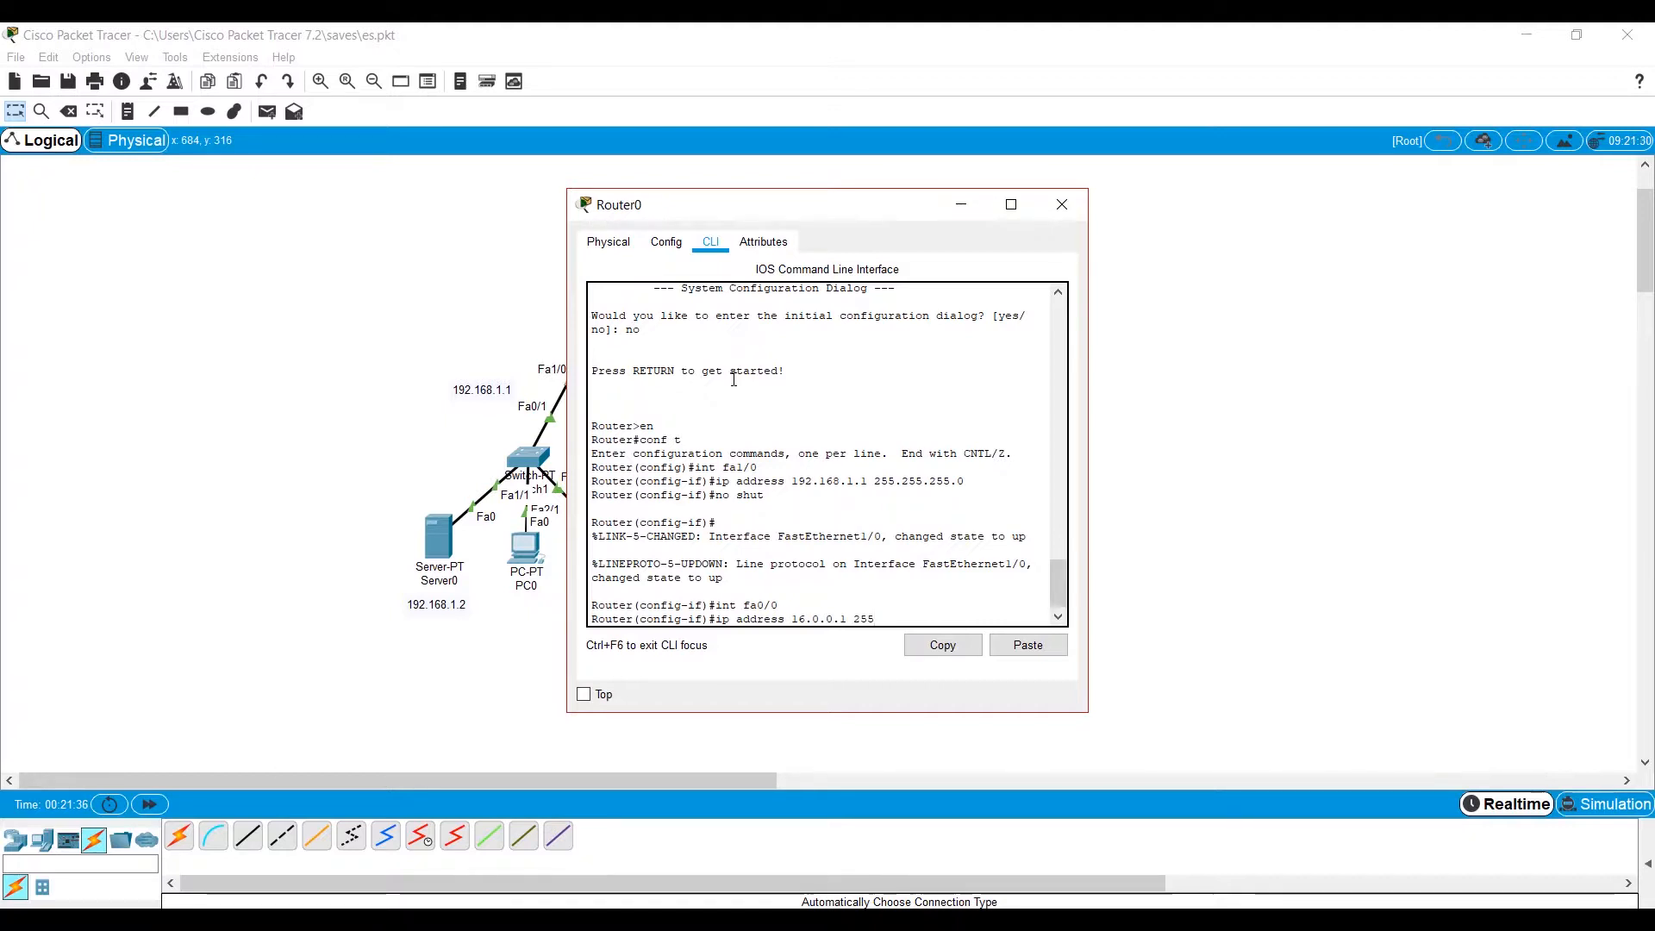
{"action": "type", "text": ".0.0.0"}
{"action": "key", "text": "Return"}
Enable Router0's fa0/0 interface with no shut and close the router's window.
{"action": "type", "text": "no"}
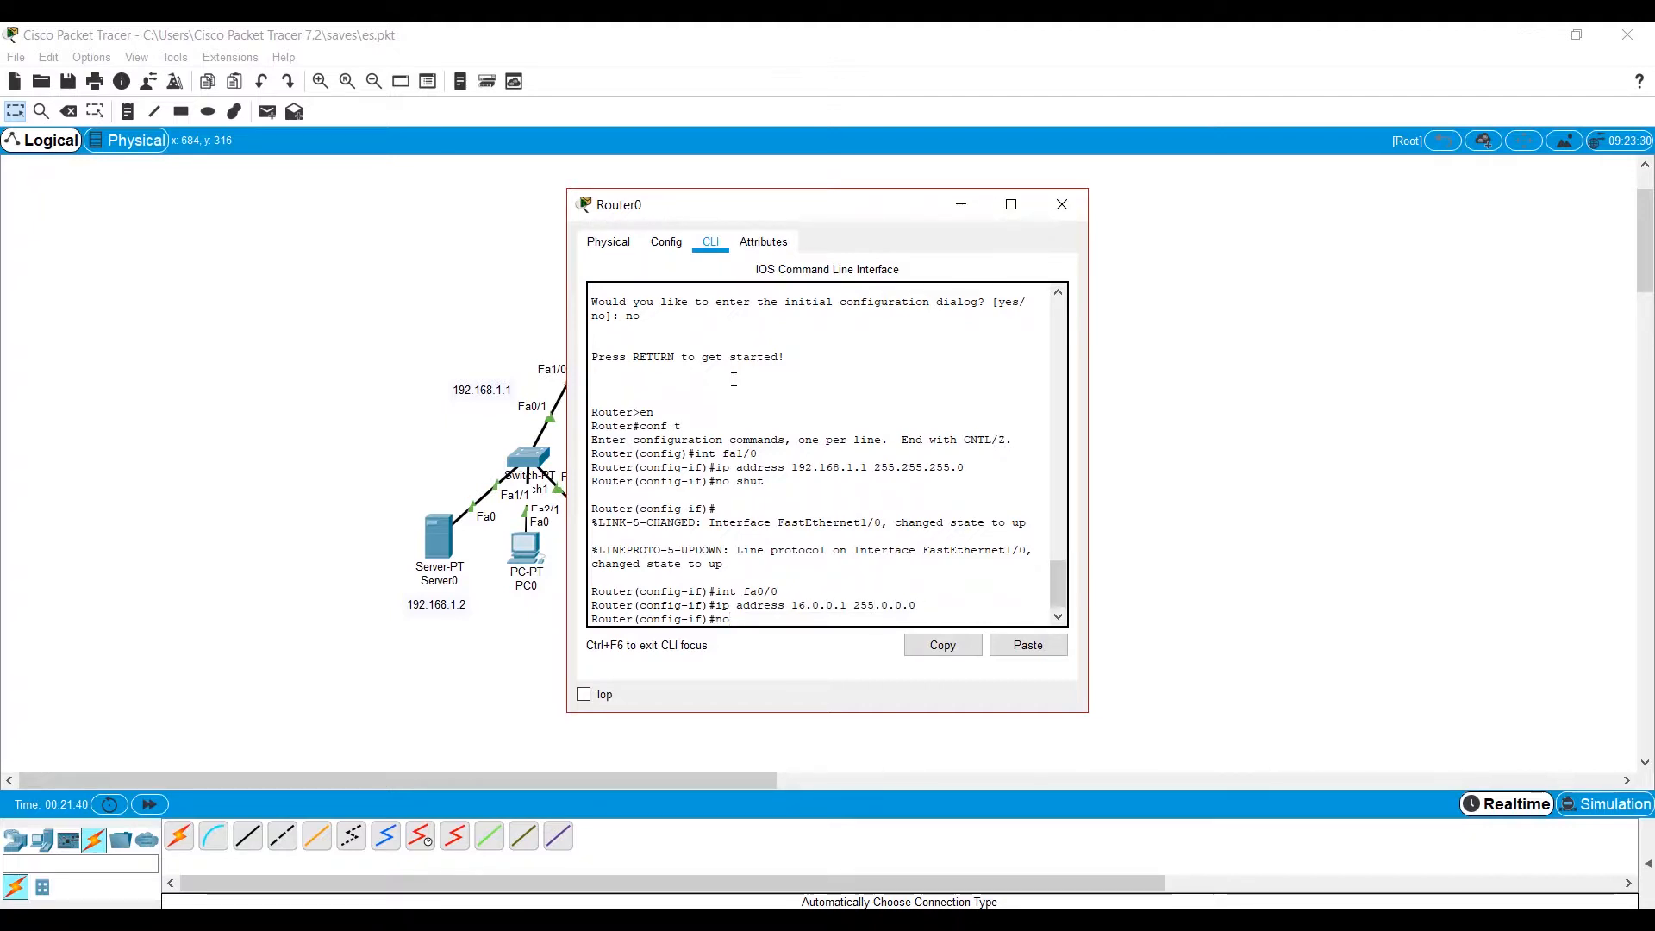
{"action": "type", "text": " shut"}
{"action": "key", "text": "Return"}
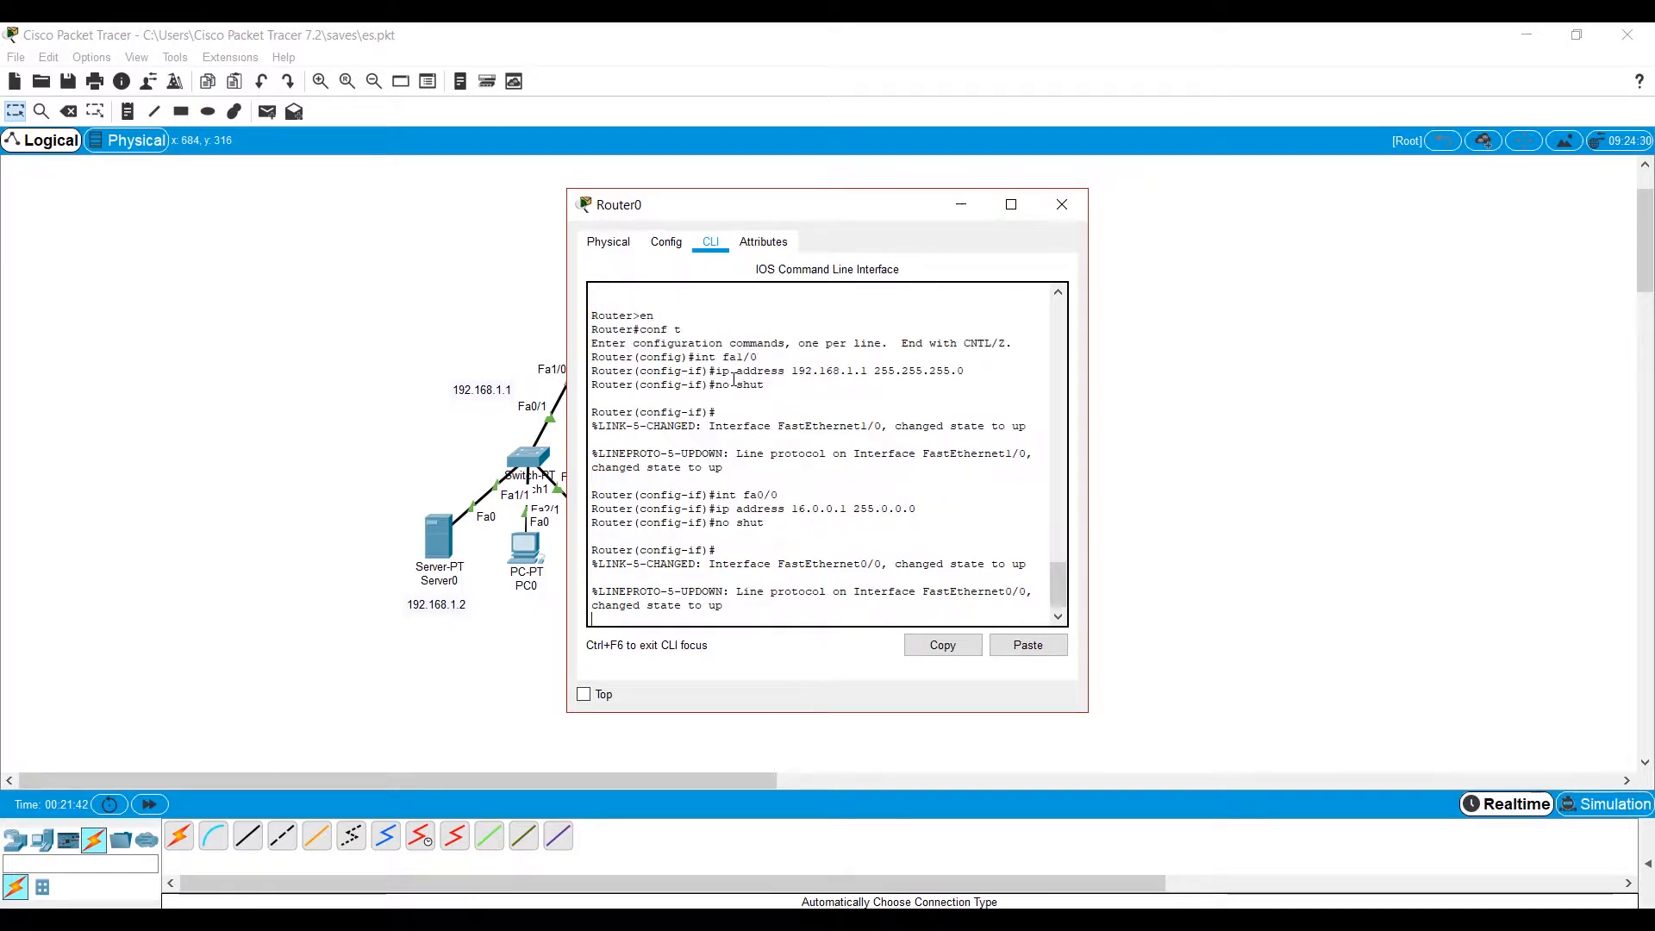
{"action": "left_click", "coordinate": [1060, 204]}
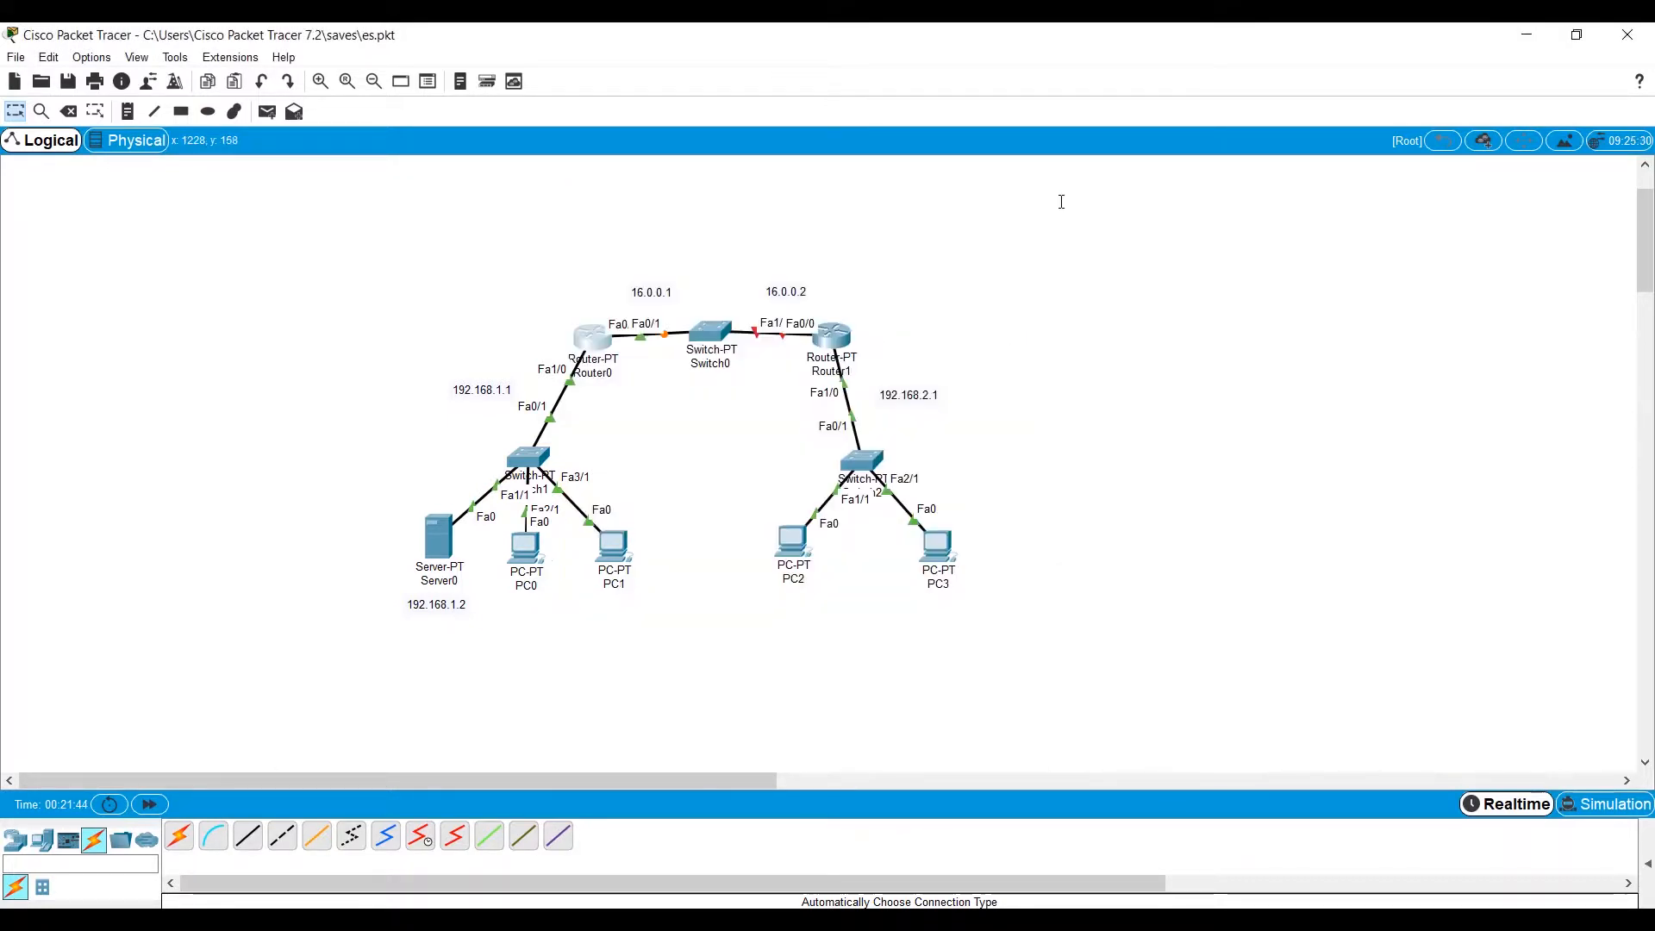
Assign IP address 16.0.0.2 with mask 255.0.0.0 to Router1's fa0/0 interface.
{"action": "left_click", "coordinate": [833, 333]}
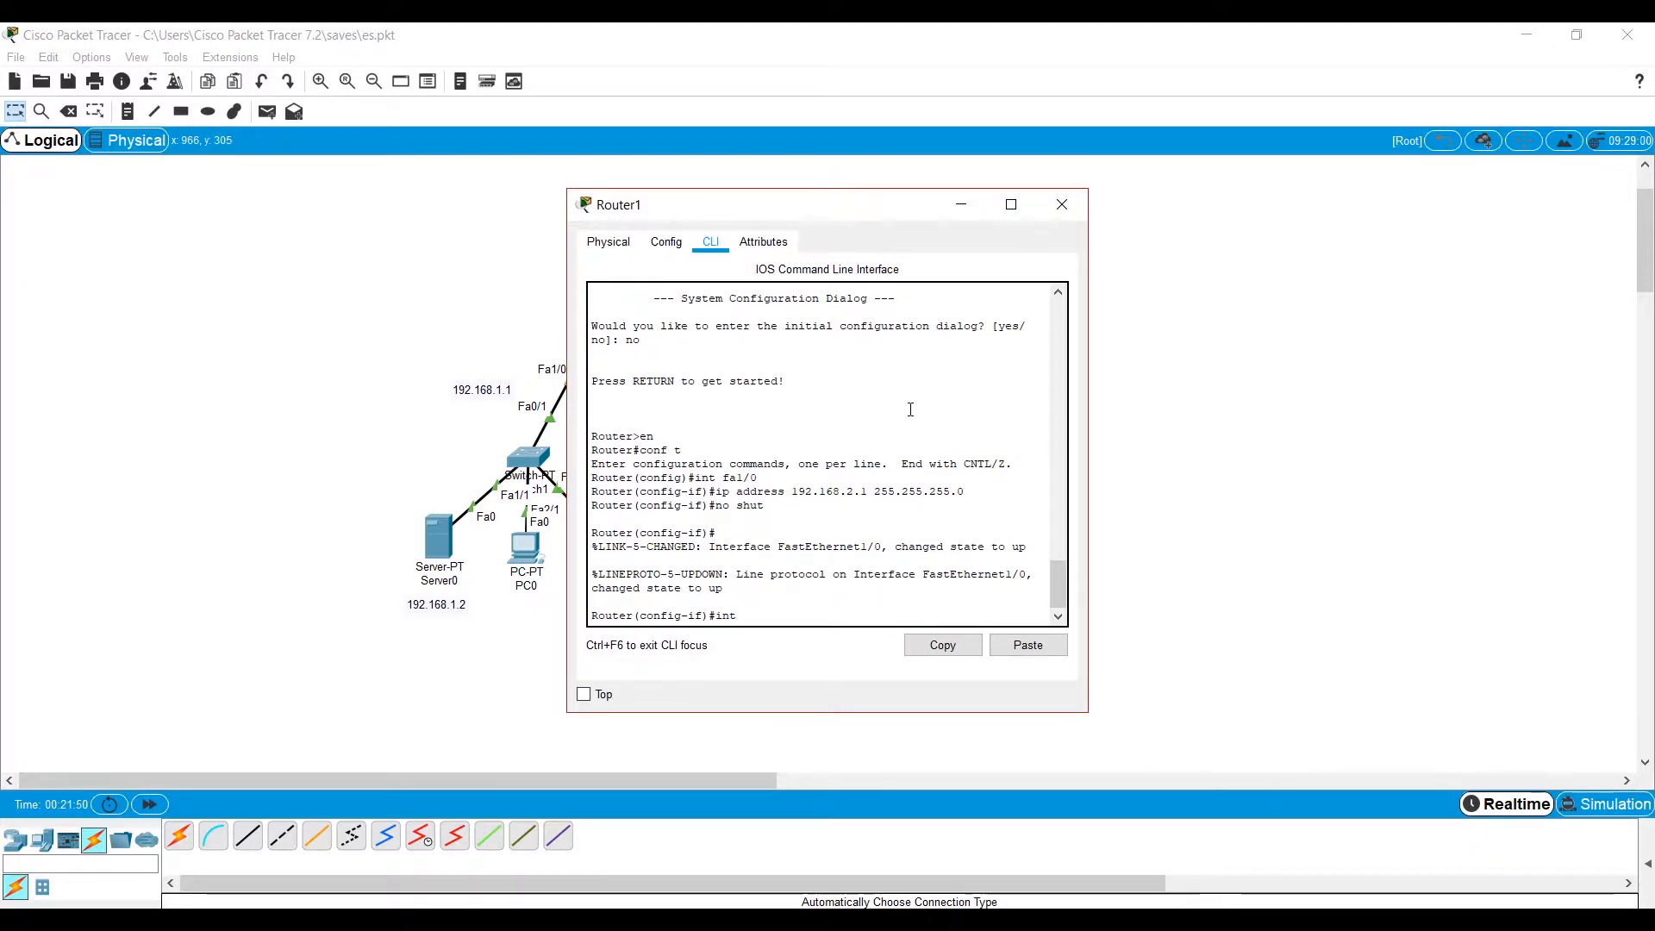
{"action": "type", "text": "/0"}
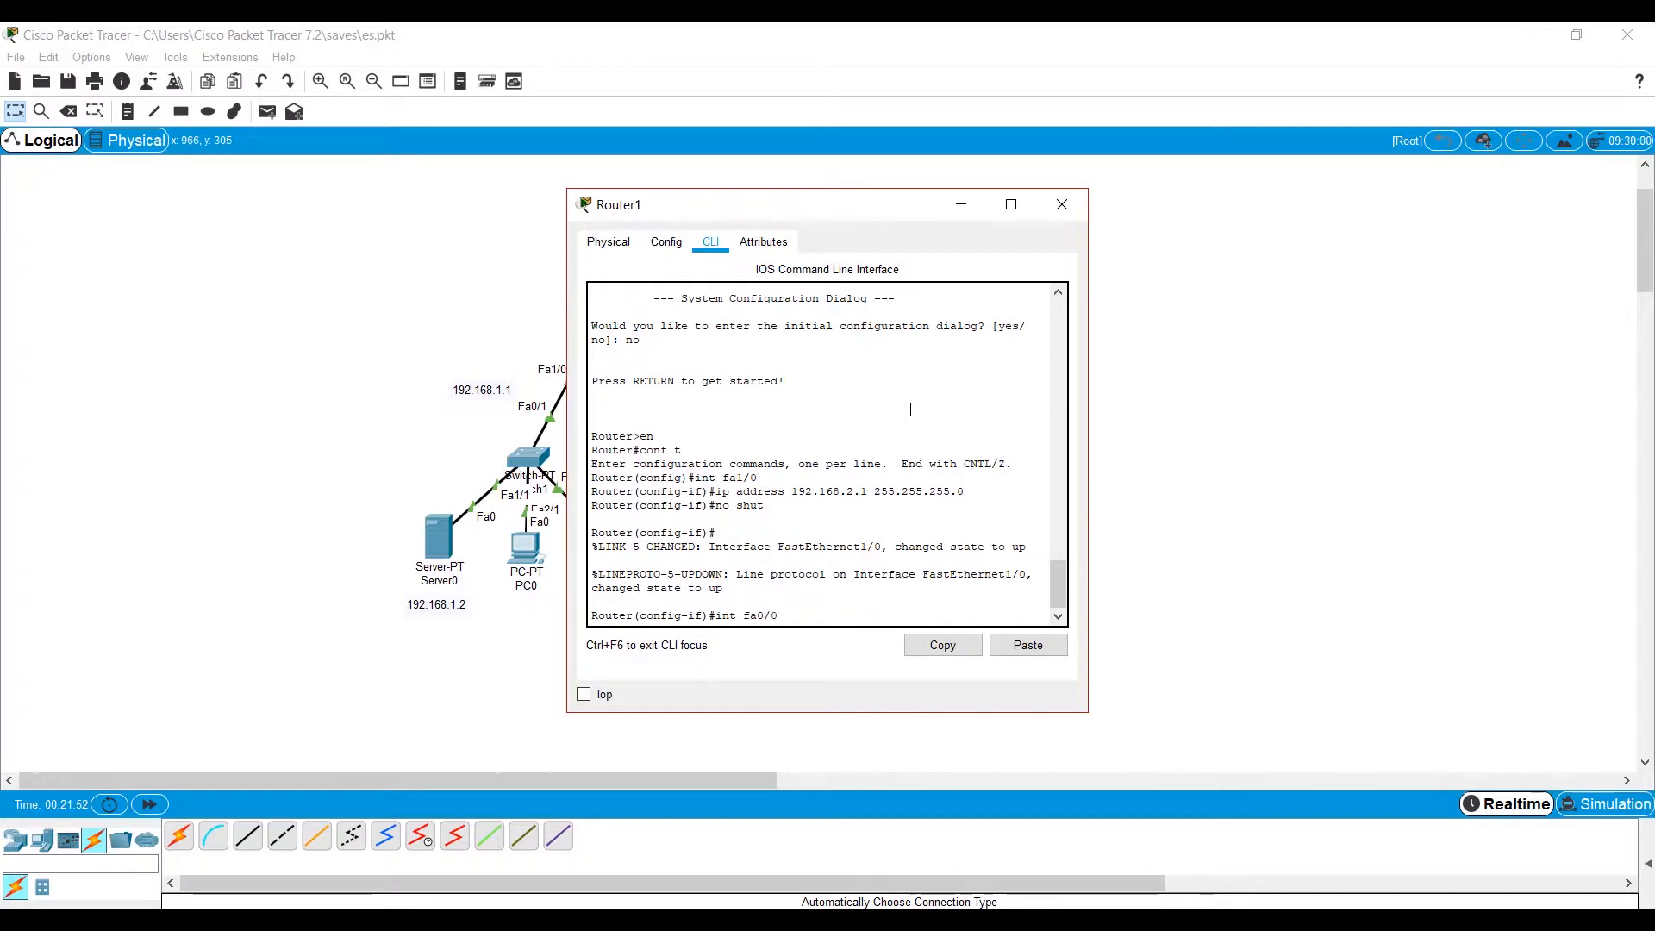
{"action": "key", "text": "Return"}
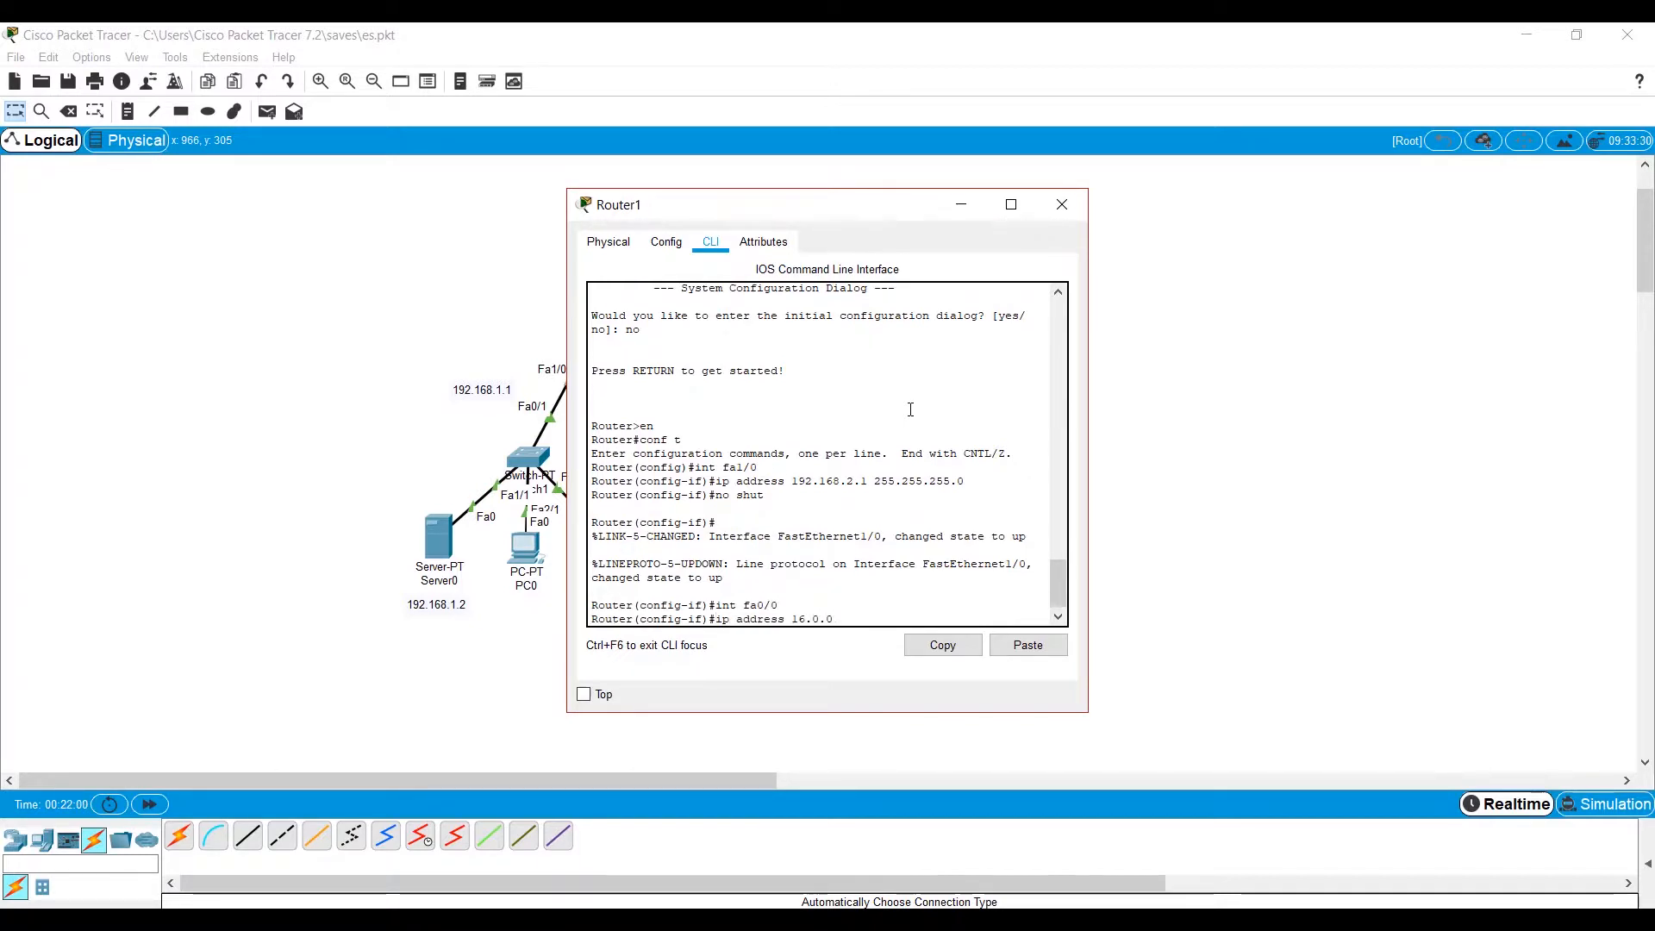
{"action": "type", "text": "ip address 16.0.0.2"}
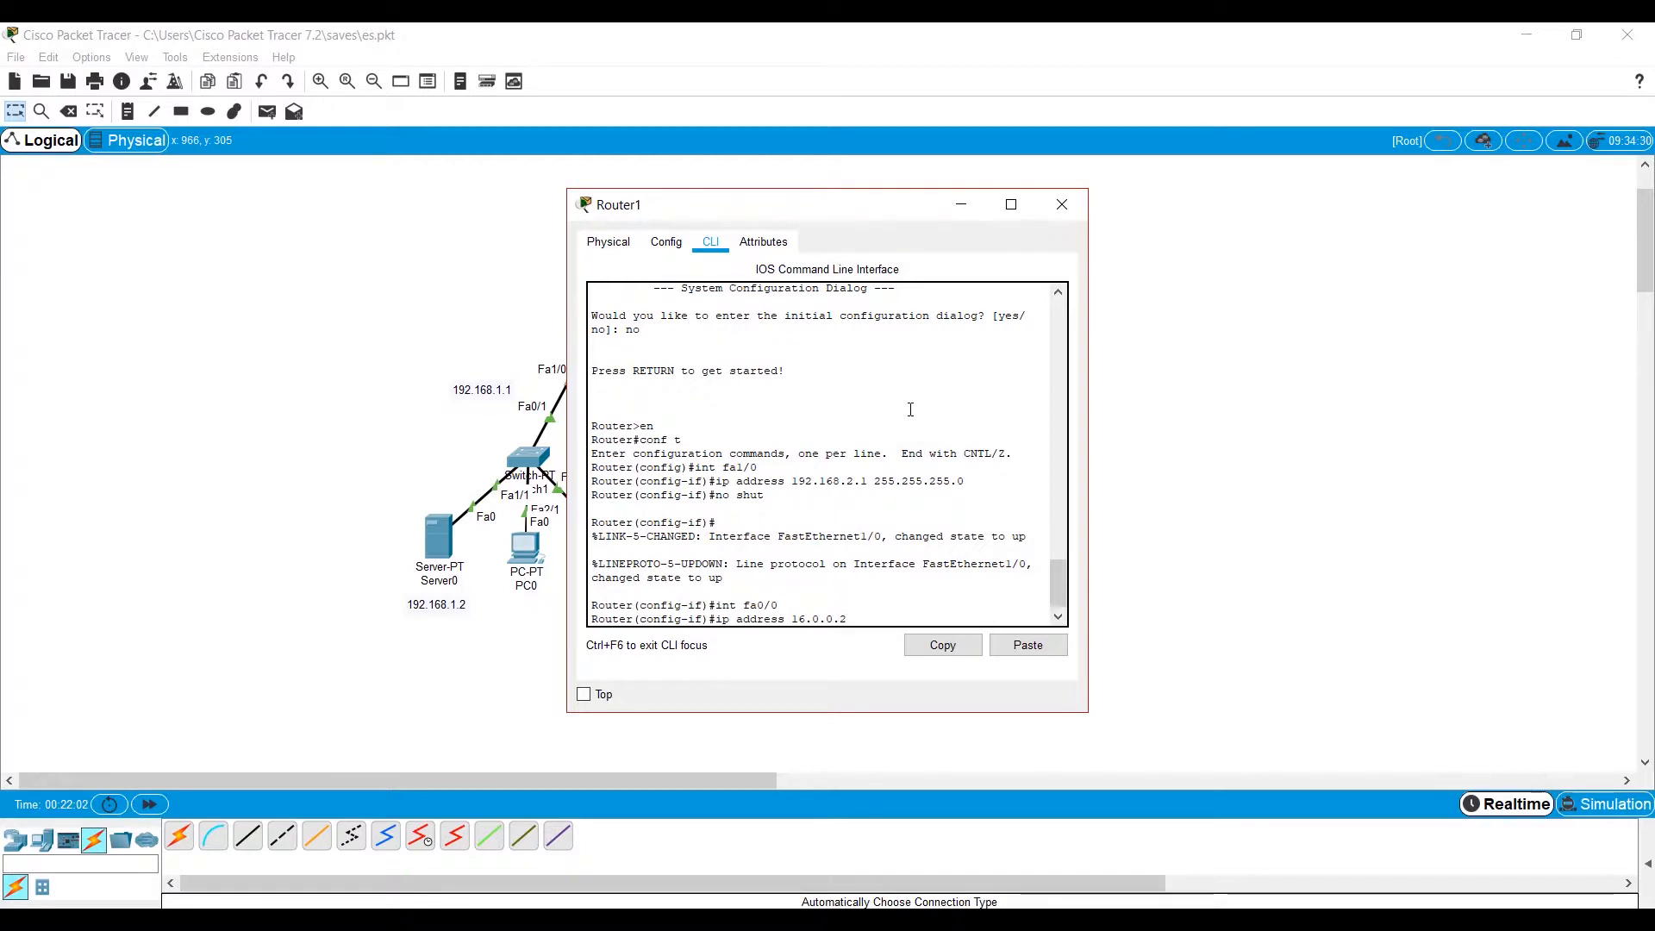
{"action": "type", "text": " 255.0.0.0"}
{"action": "key", "text": "Return"}
Enable Router1's fa0/0 interface with no shut and return to the topology.
{"action": "type", "text": "noi"}
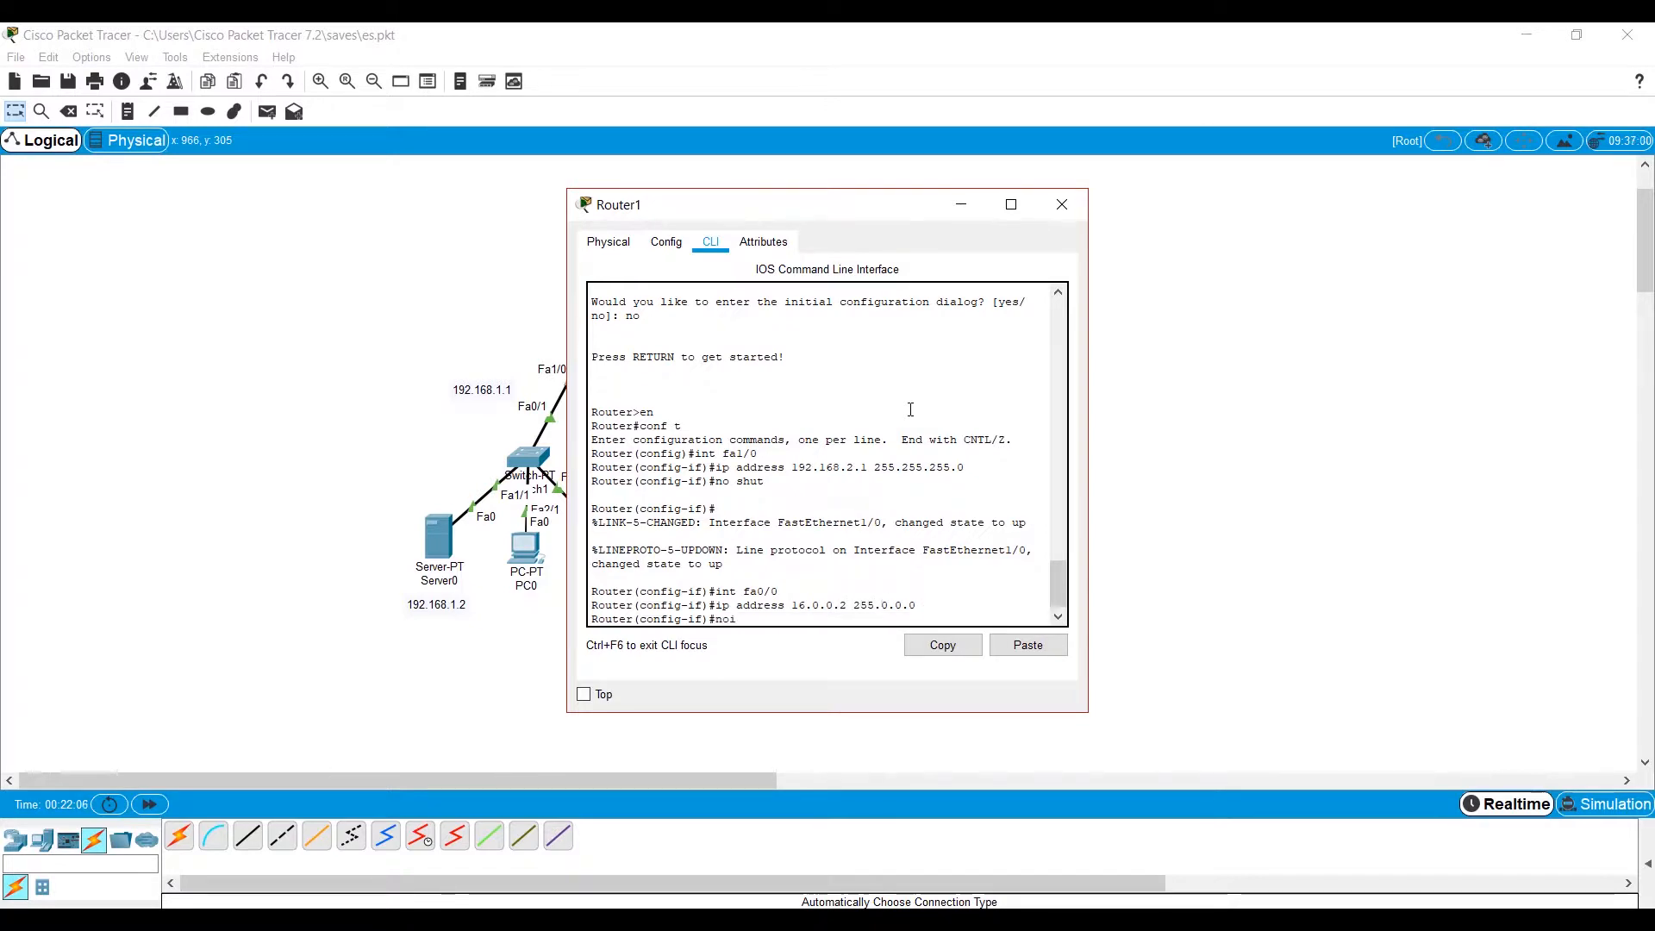
{"action": "key", "text": "Return"}
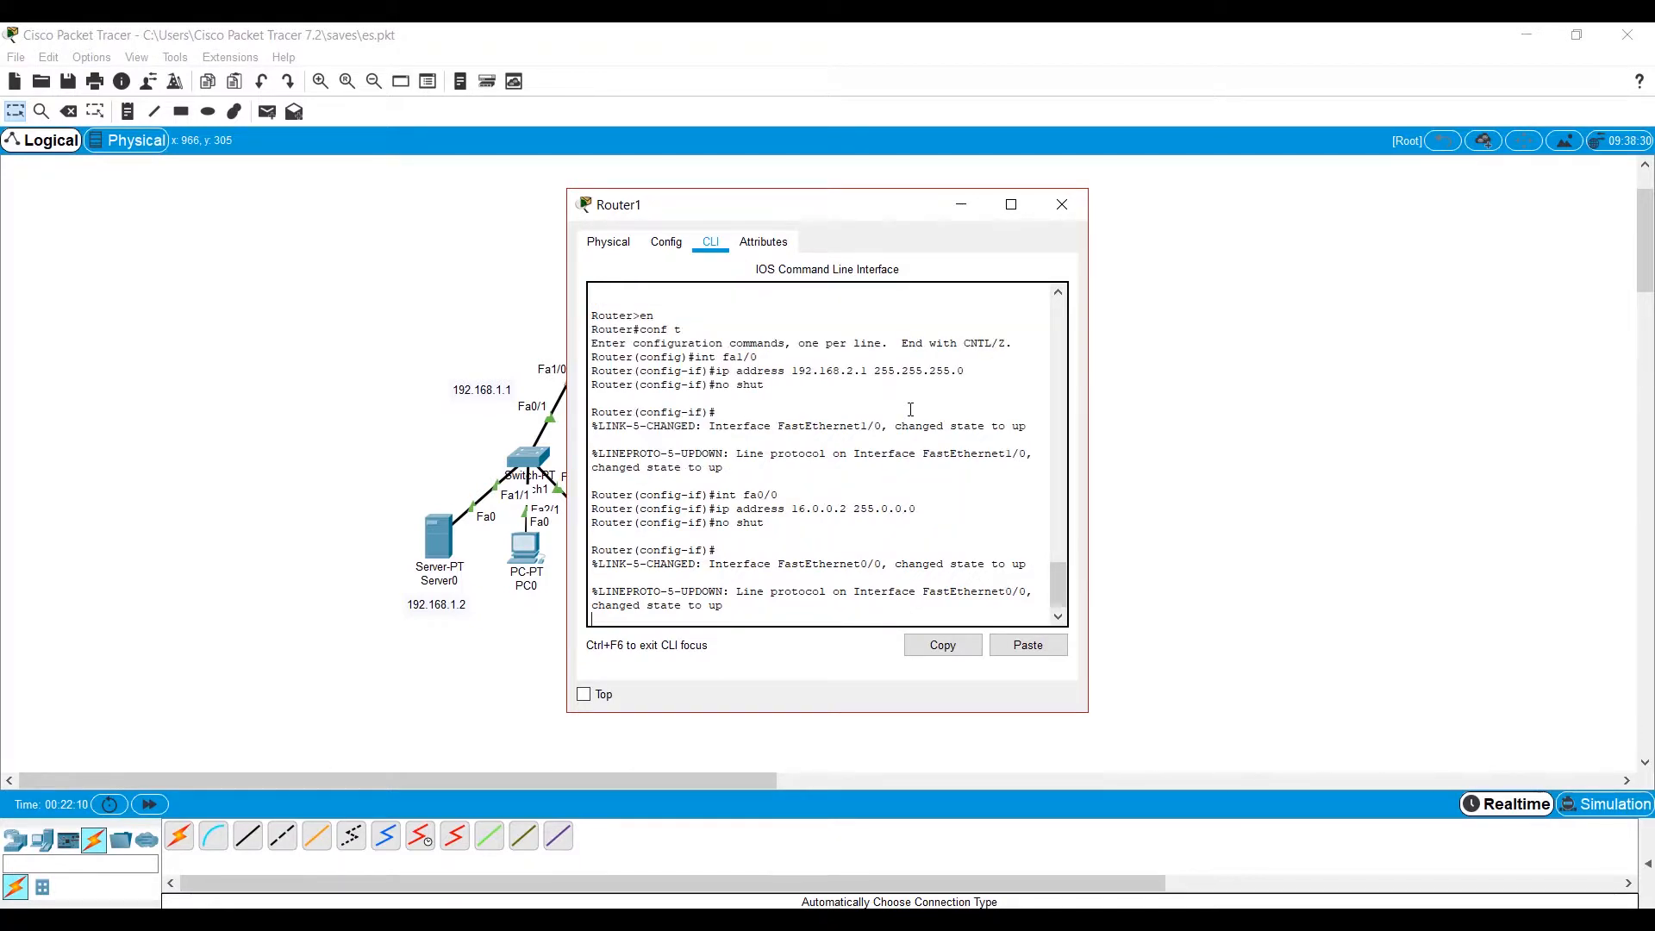
{"action": "left_click", "coordinate": [384, 594]}
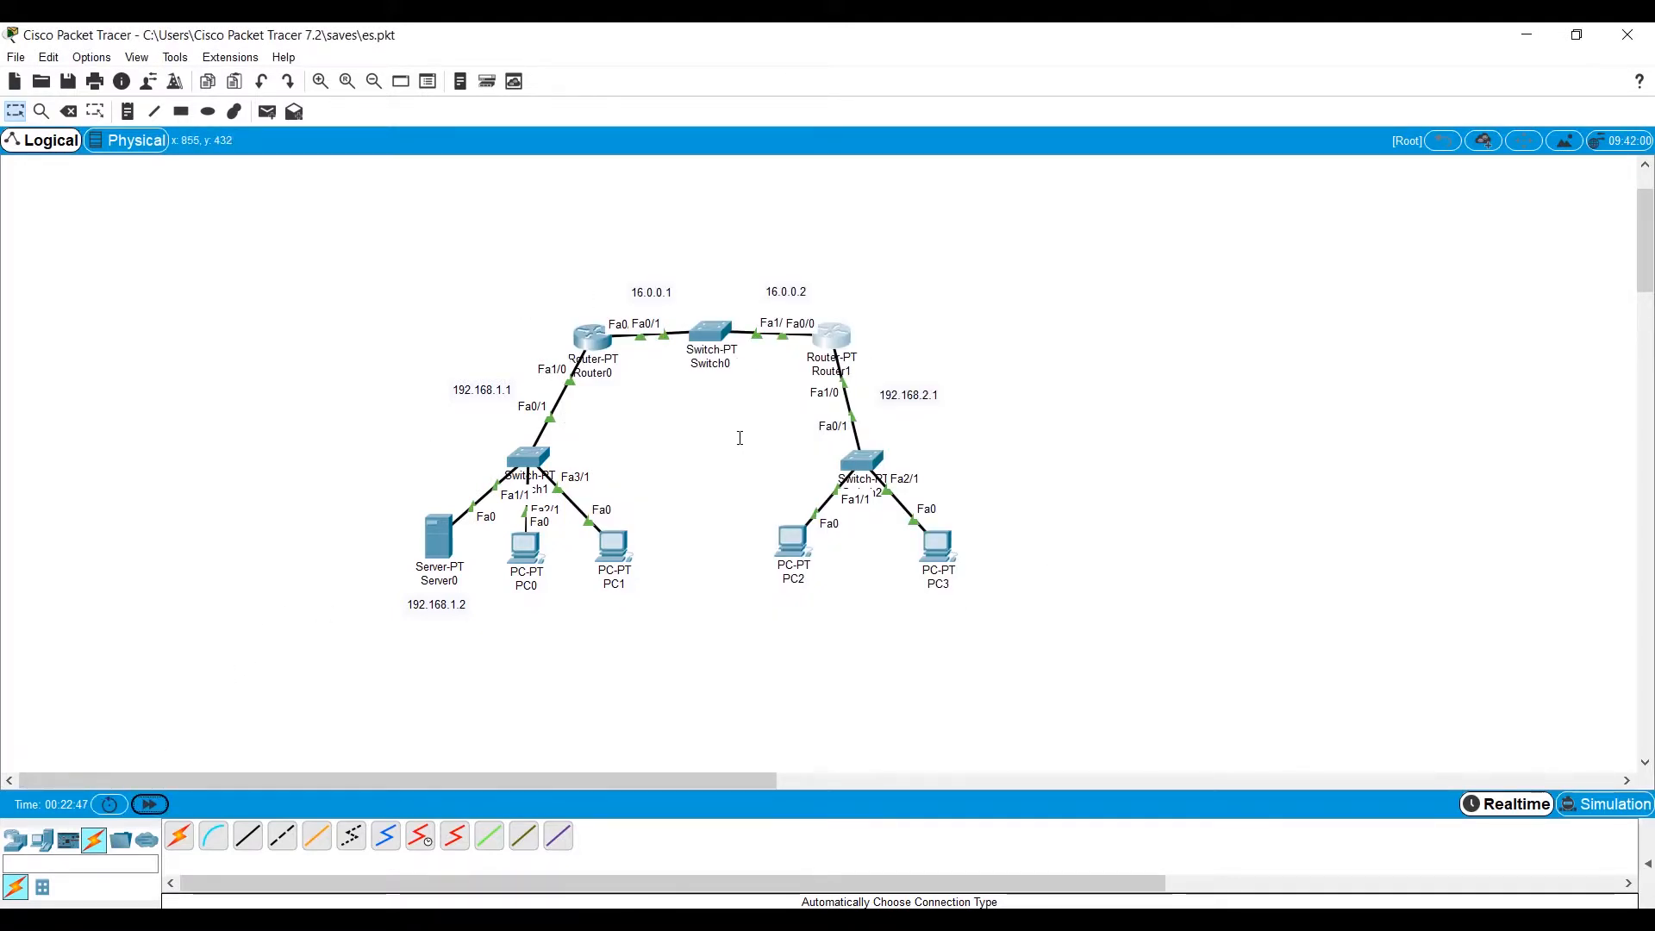
Review Server0's static gateway and DNS server, plus the IP address and subnet mask of its FastEthernet0 interface.
{"action": "left_click", "coordinate": [441, 538]}
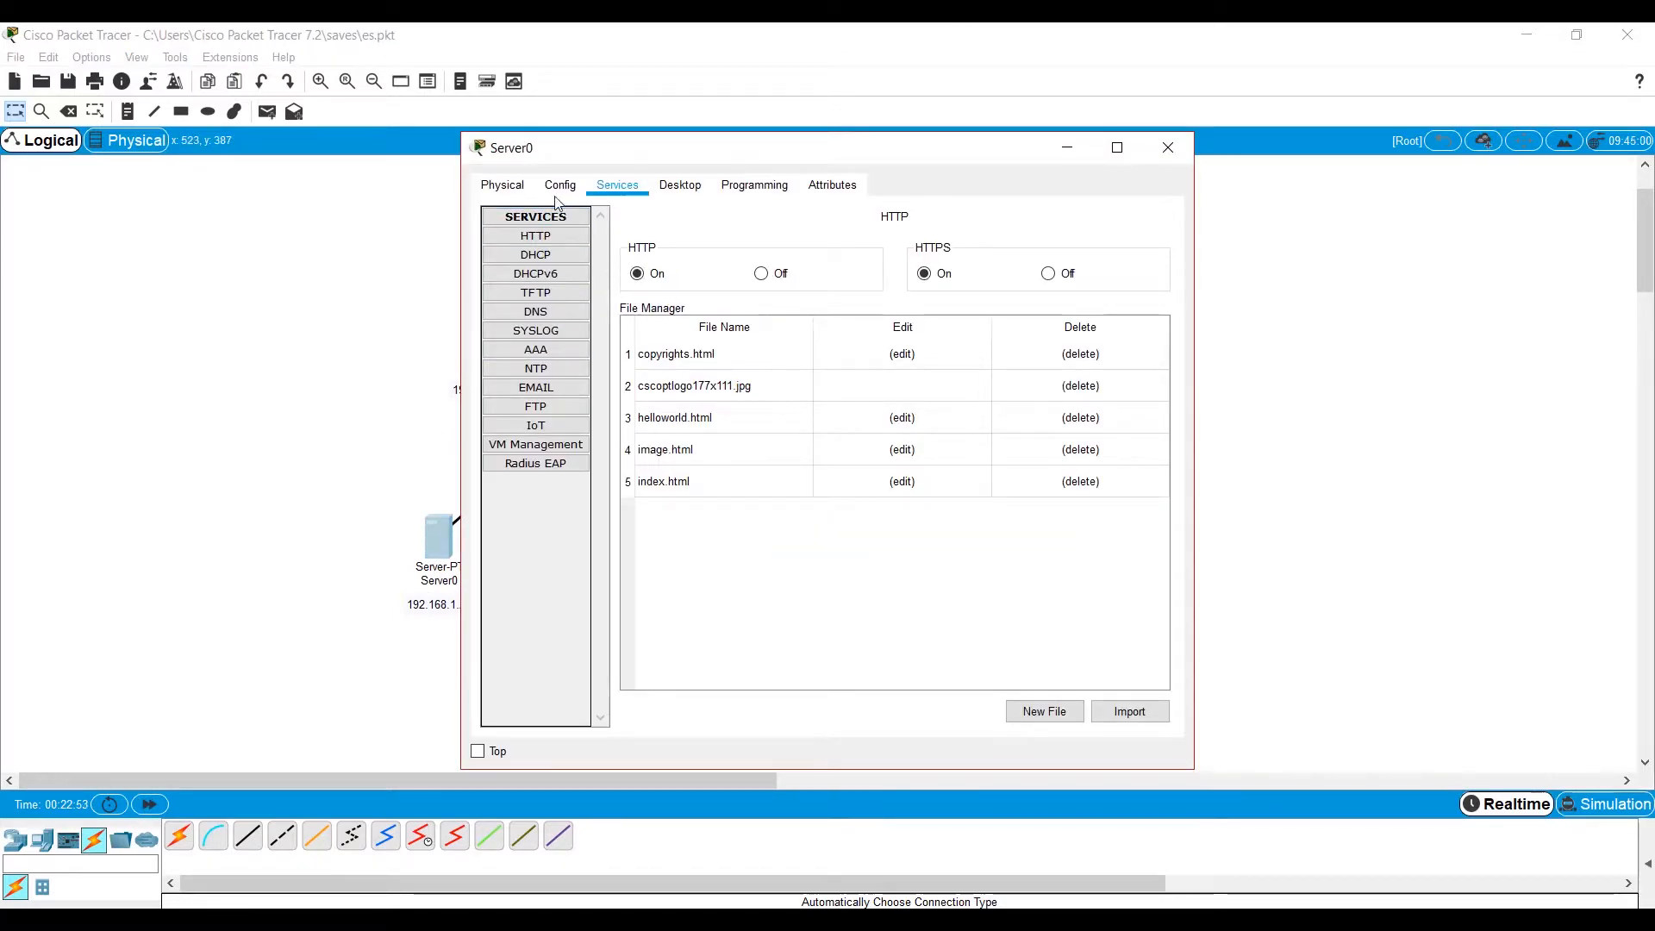
{"action": "left_click", "coordinate": [560, 185]}
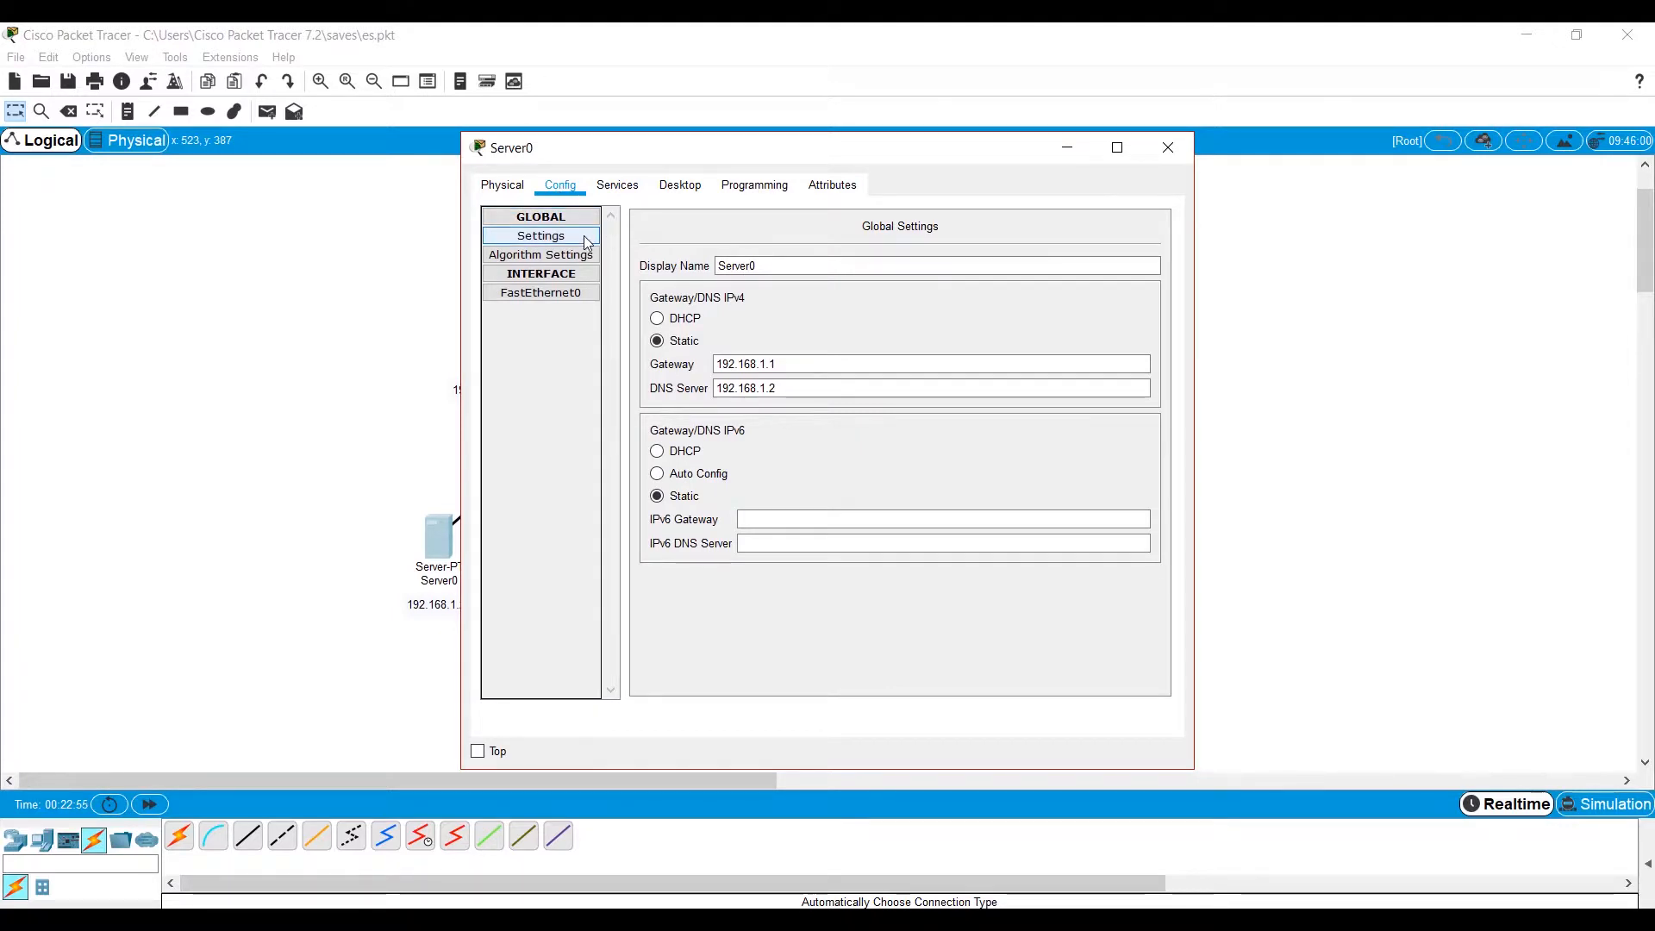
{"action": "left_click", "coordinate": [783, 364]}
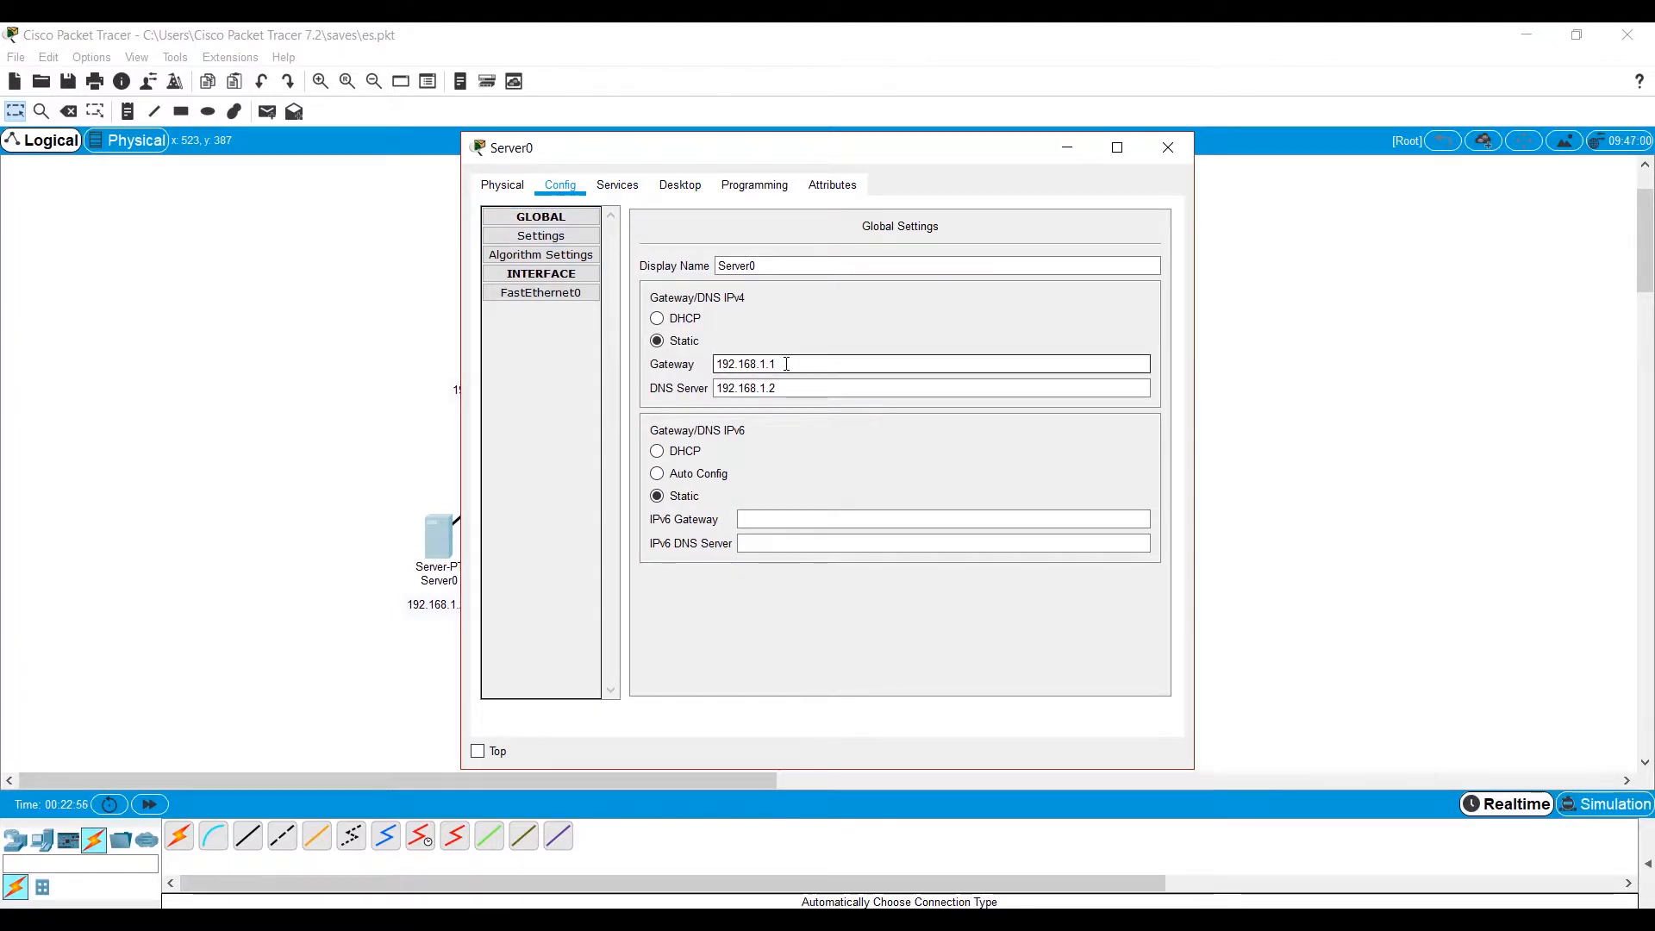
{"action": "left_click", "coordinate": [732, 389]}
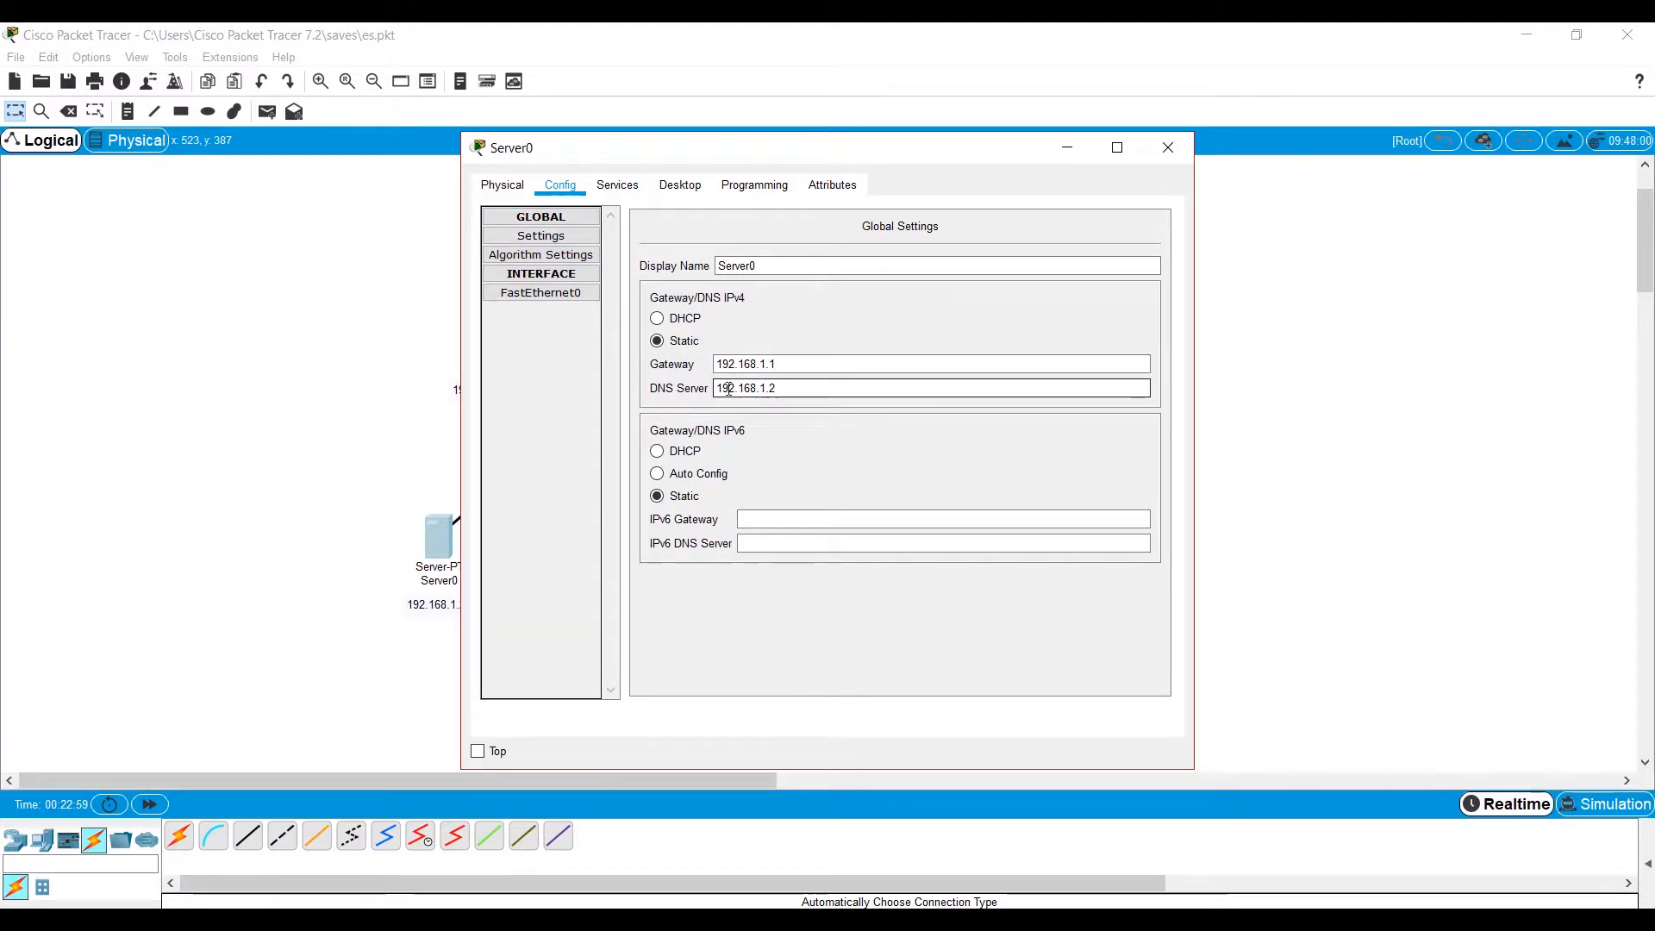
{"action": "left_click", "coordinate": [566, 295]}
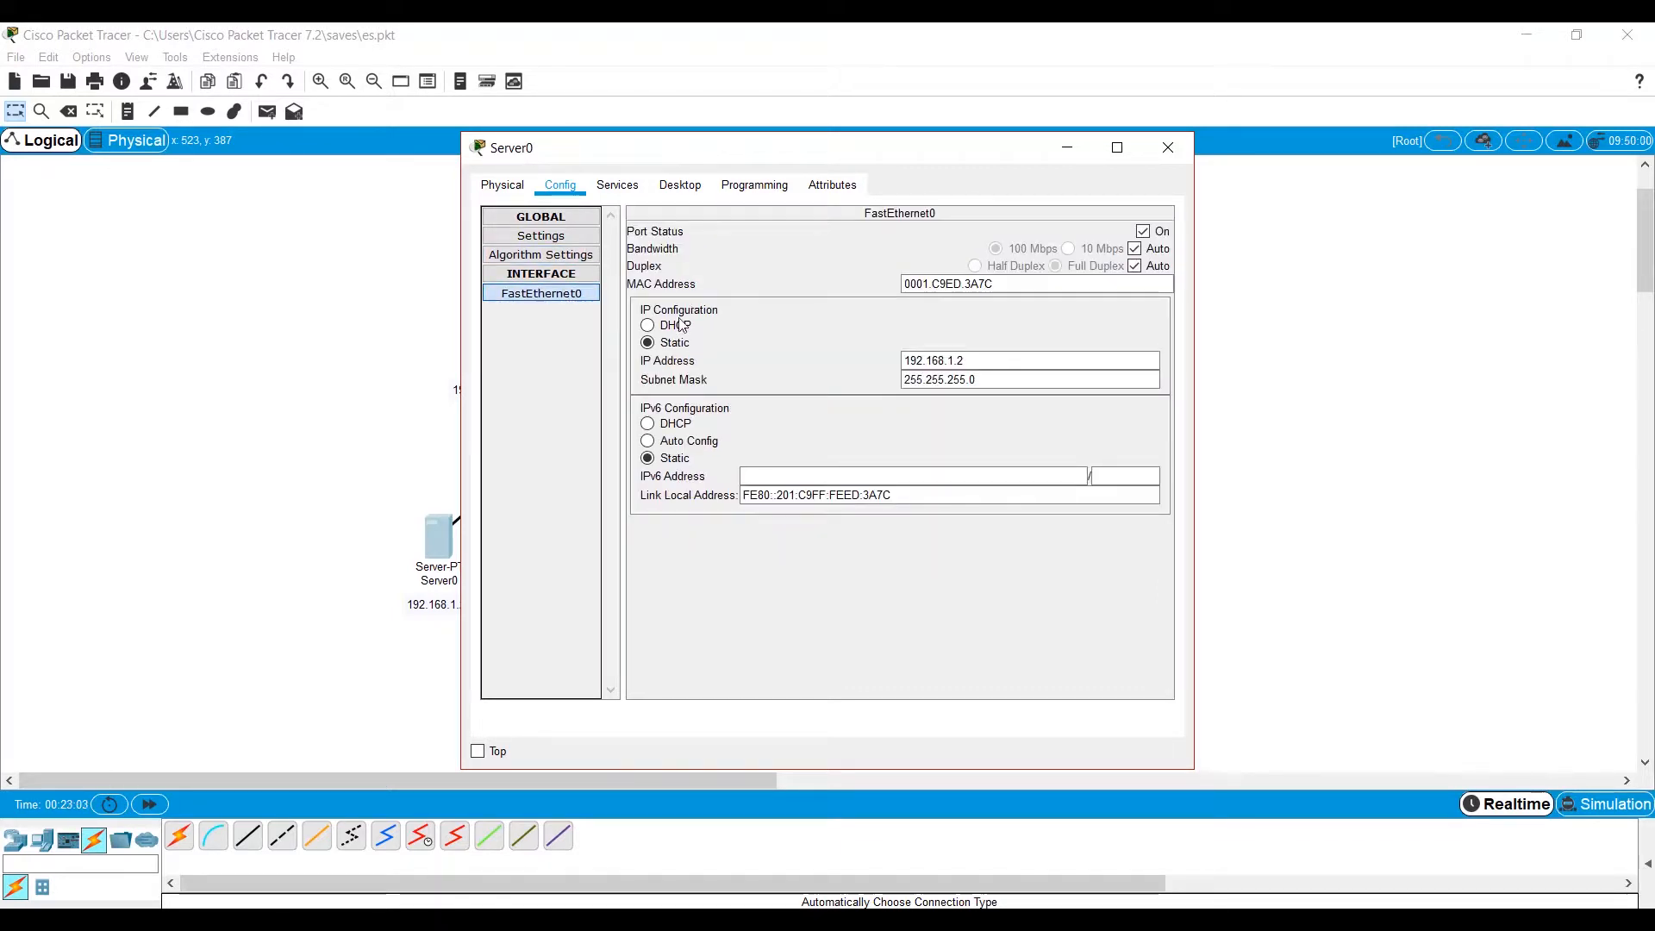
{"action": "left_click_drag", "start_coordinate": [968, 360], "coordinate": [875, 366]}
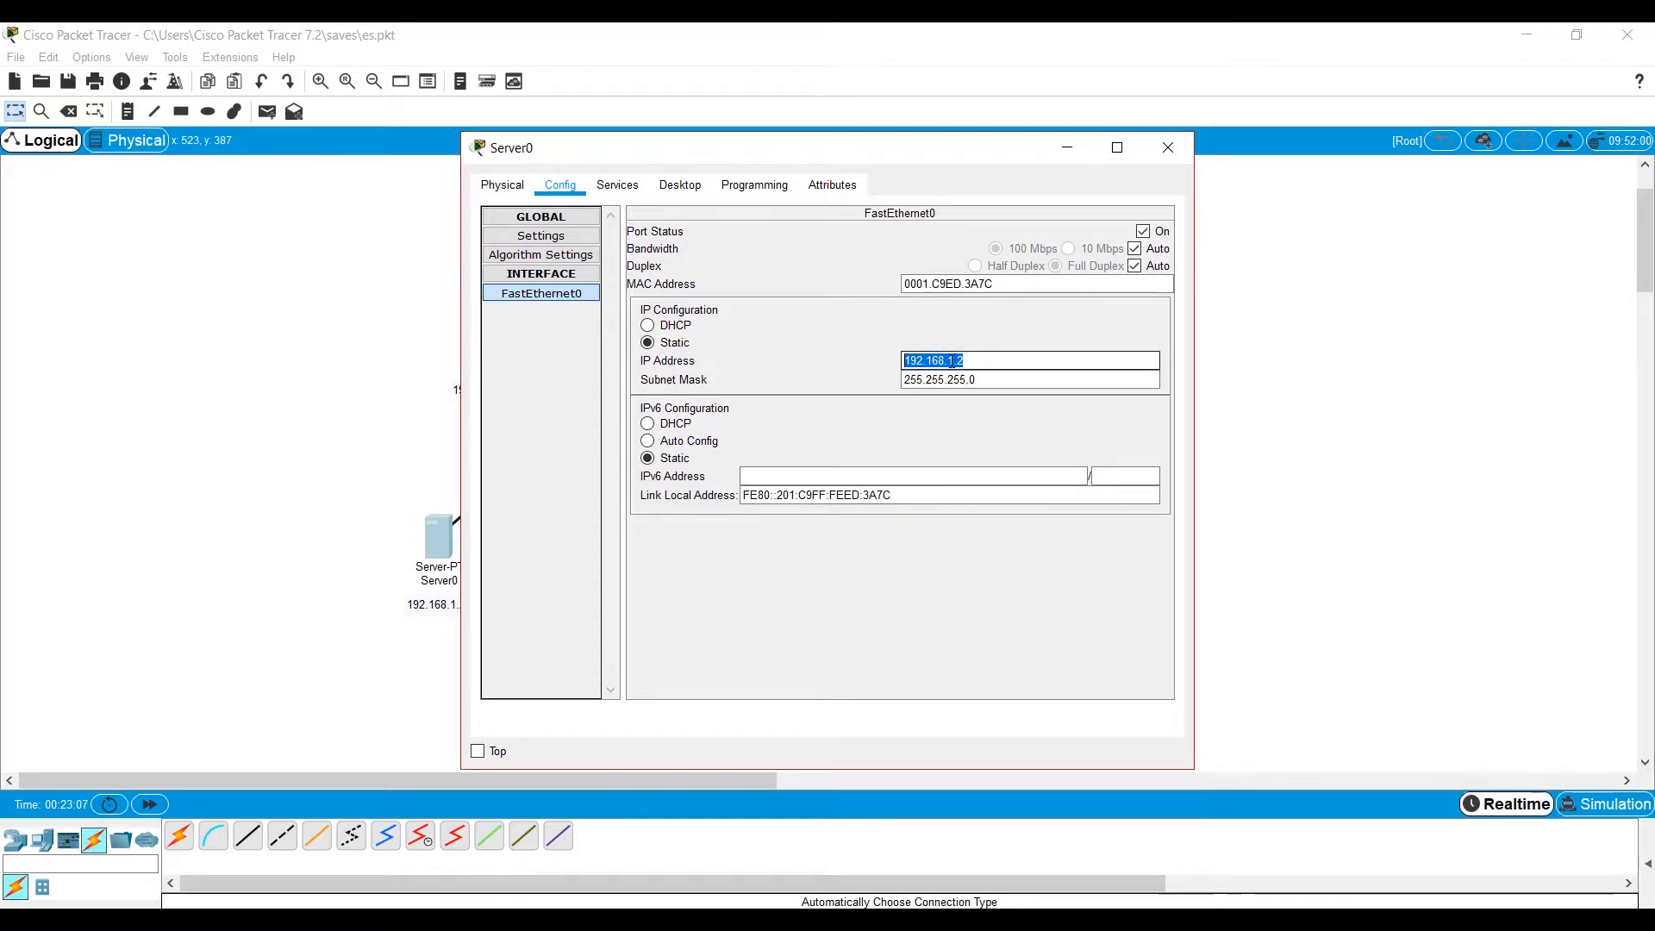
{"action": "left_click_drag", "start_coordinate": [984, 381], "coordinate": [879, 374]}
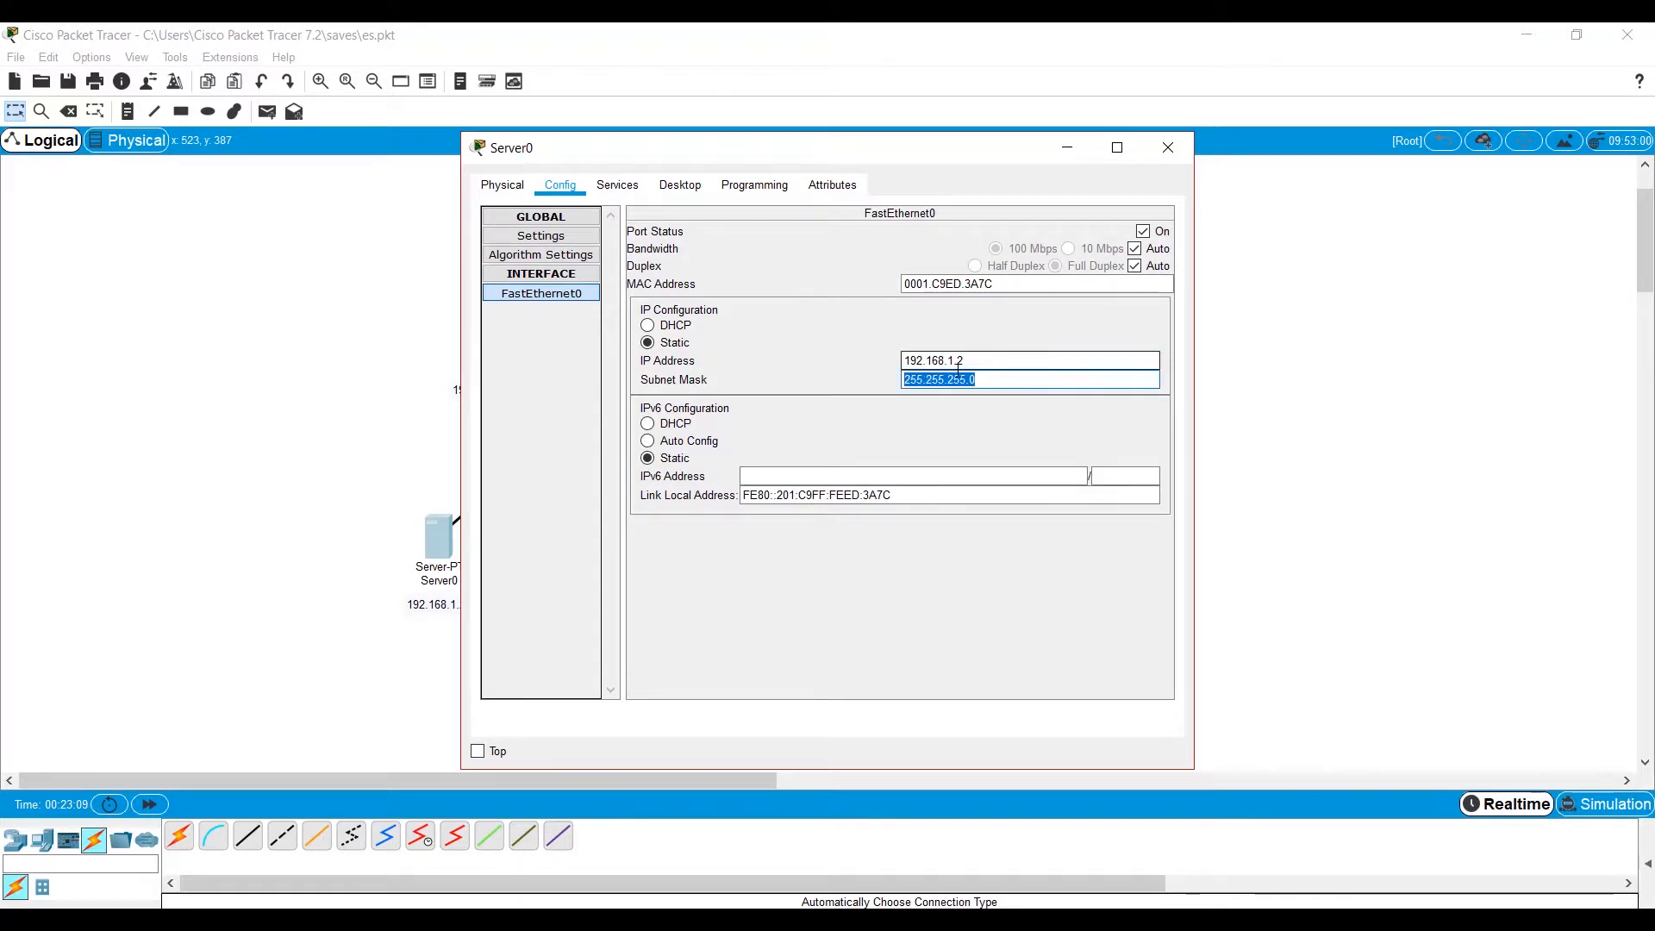
Review the gateway, DNS server and start address of the network a DHCP pool on Server0 against the topology.
{"action": "left_click", "coordinate": [621, 186]}
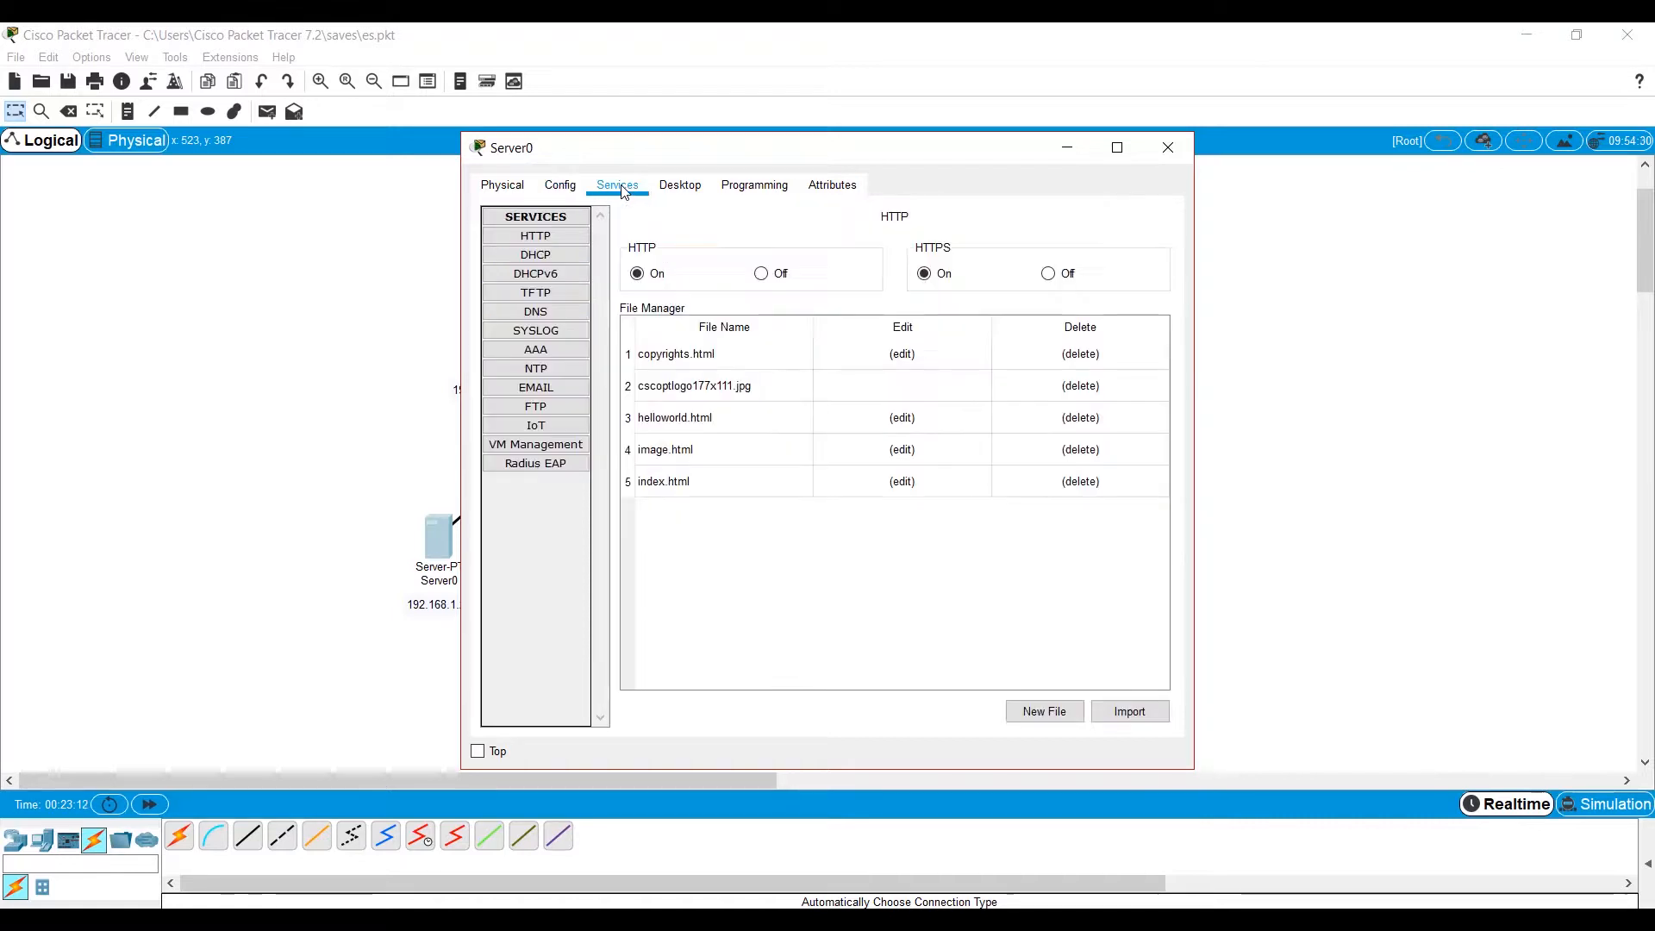
{"action": "left_click", "coordinate": [565, 256]}
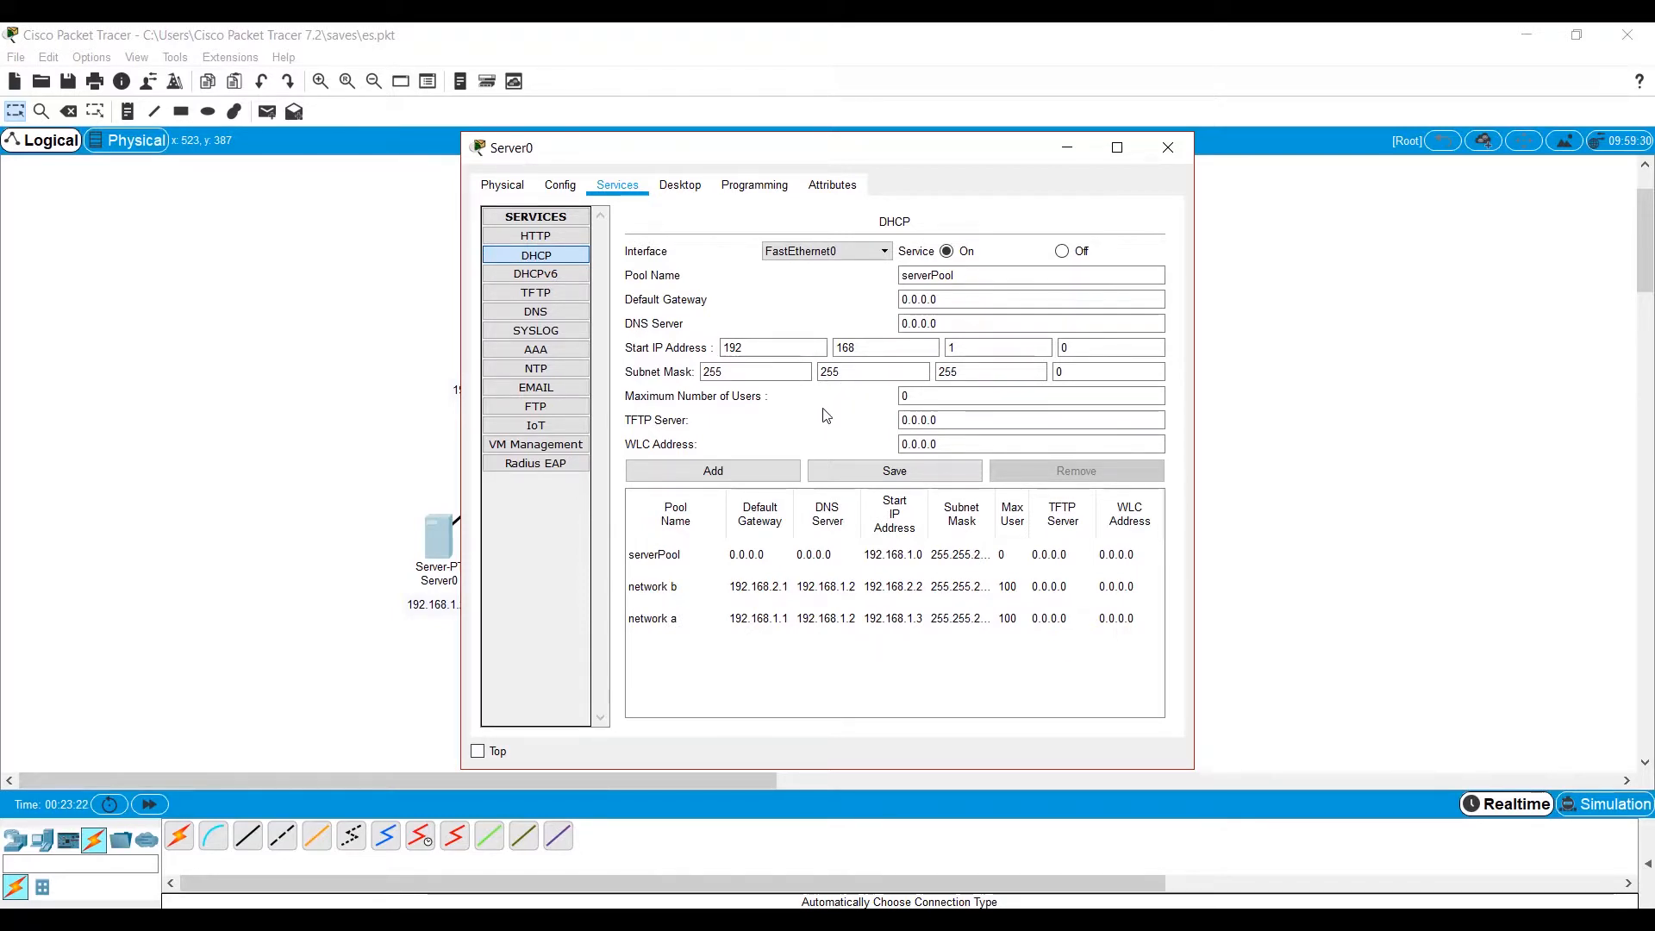
{"action": "left_click", "coordinate": [692, 618]}
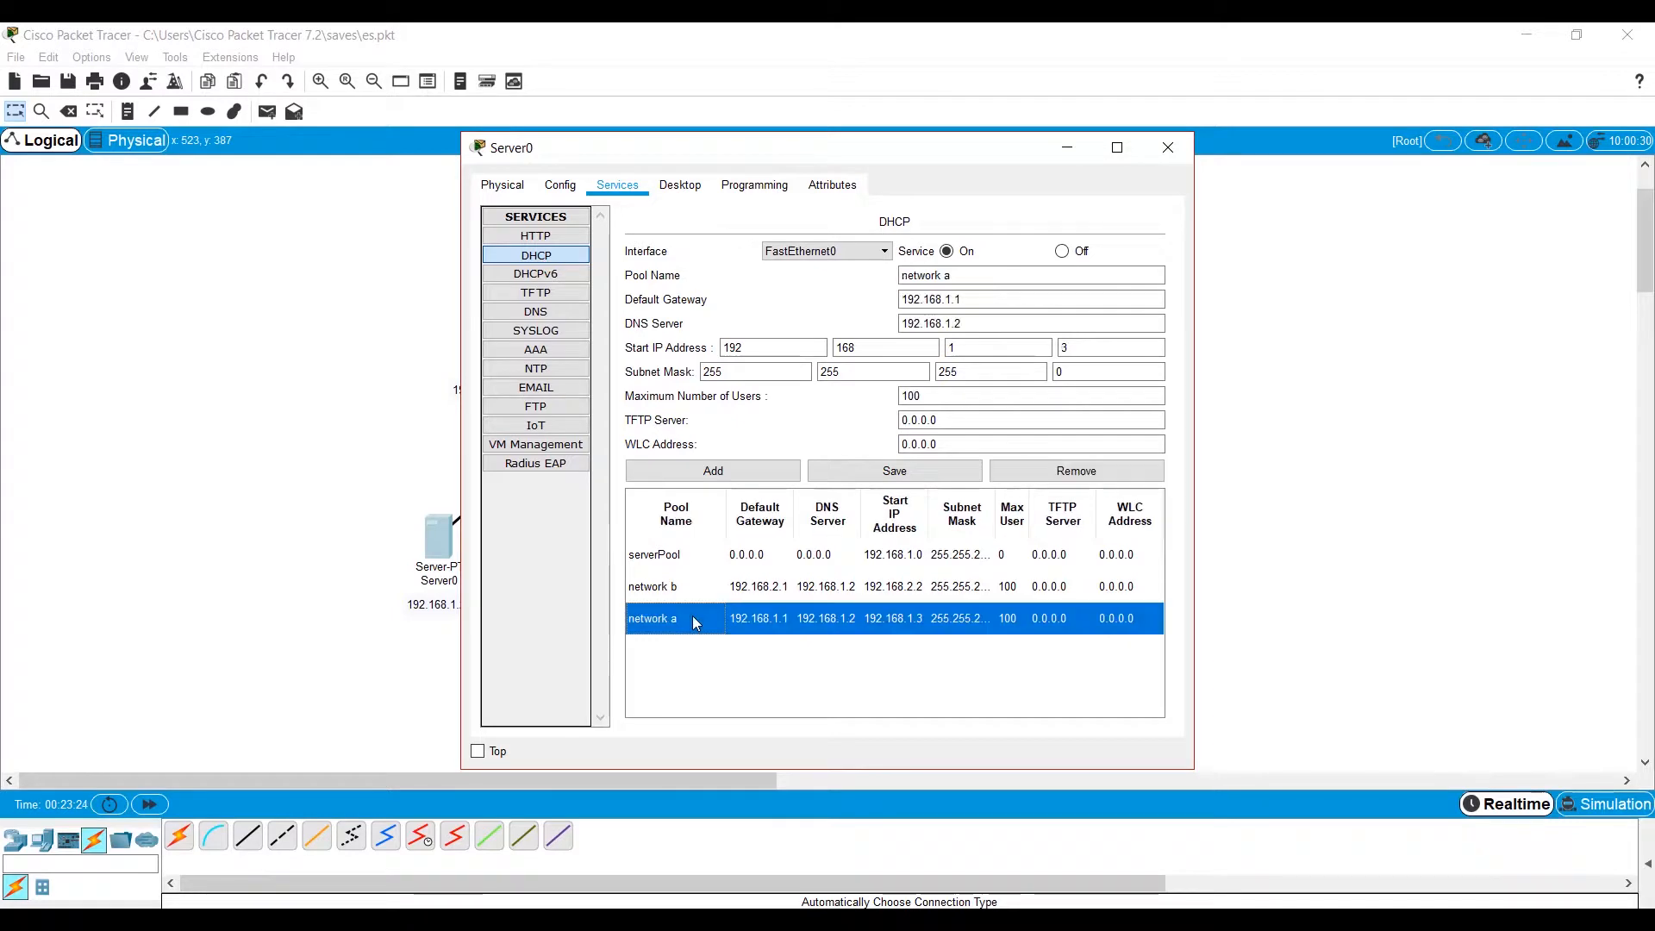
{"action": "left_click", "coordinate": [928, 278]}
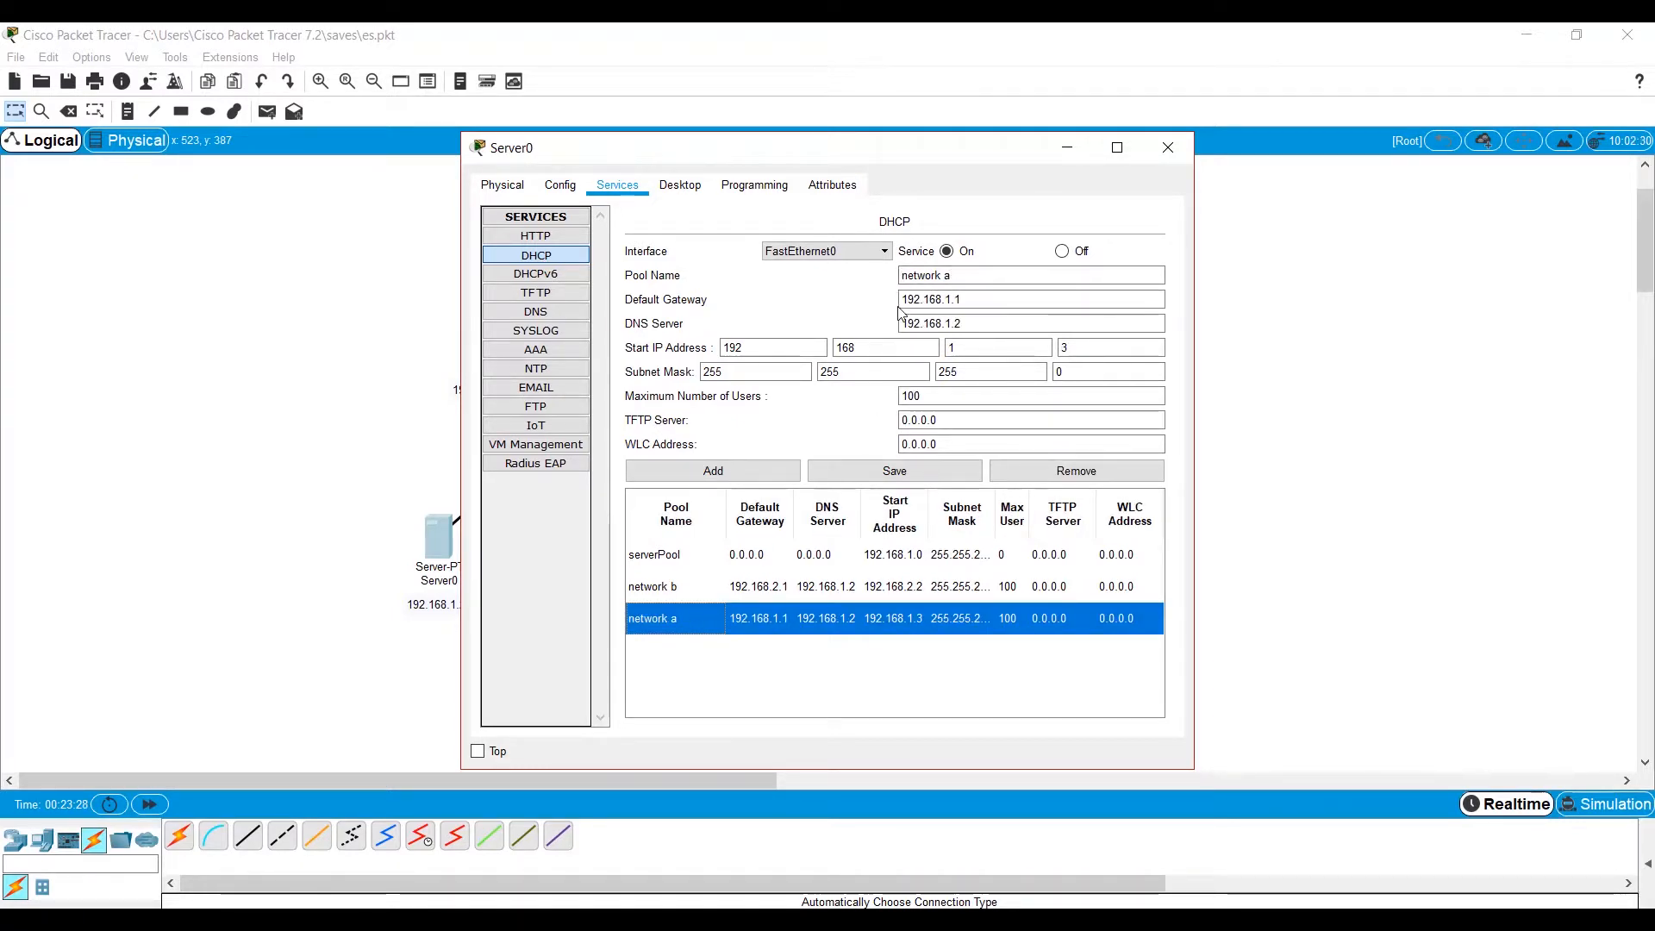
{"action": "left_click", "coordinate": [928, 299]}
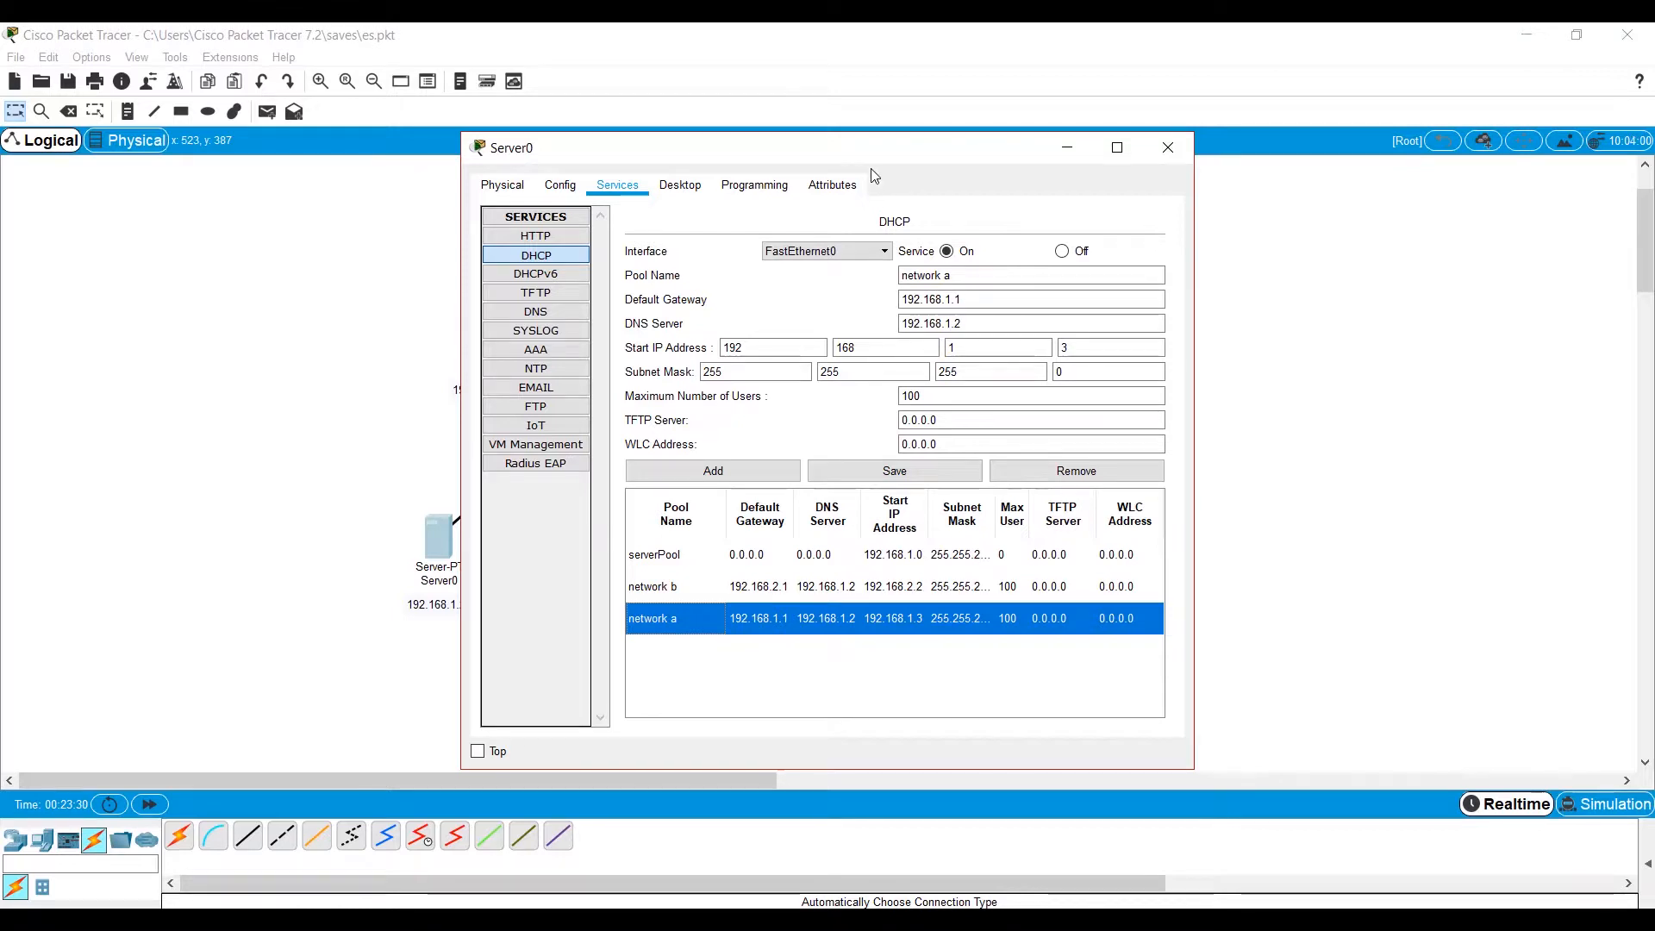
{"action": "left_click_drag", "start_coordinate": [870, 148], "coordinate": [1078, 149]}
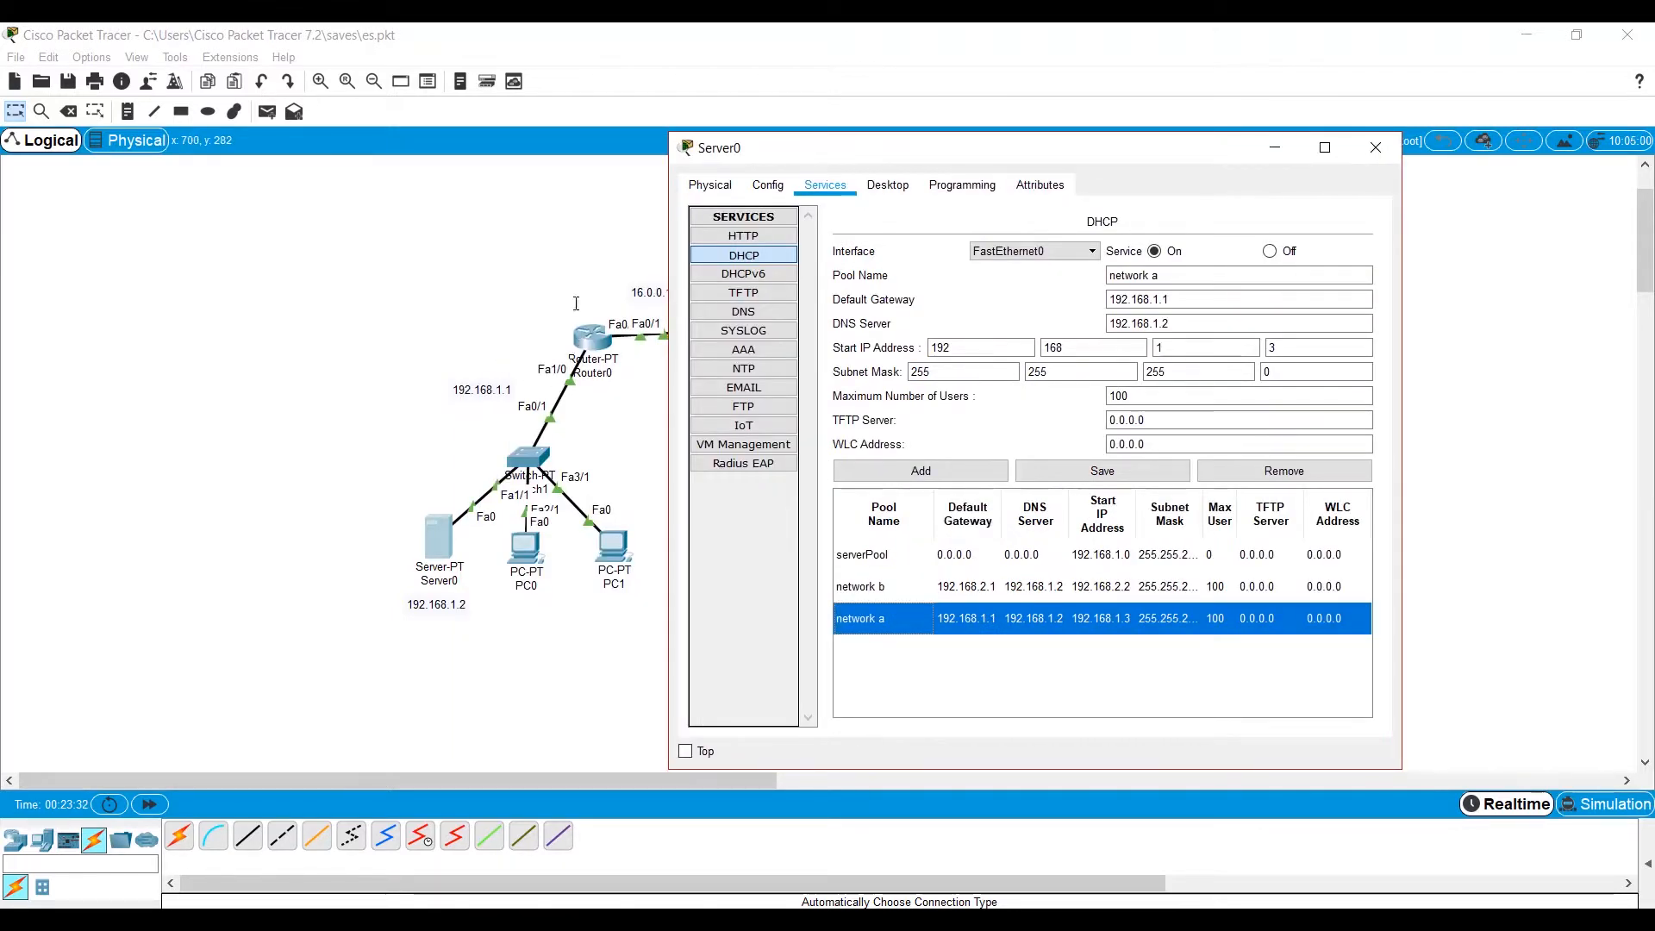
{"action": "left_click", "coordinate": [1148, 325]}
{"action": "left_click_drag", "start_coordinate": [1216, 325], "coordinate": [1107, 325]}
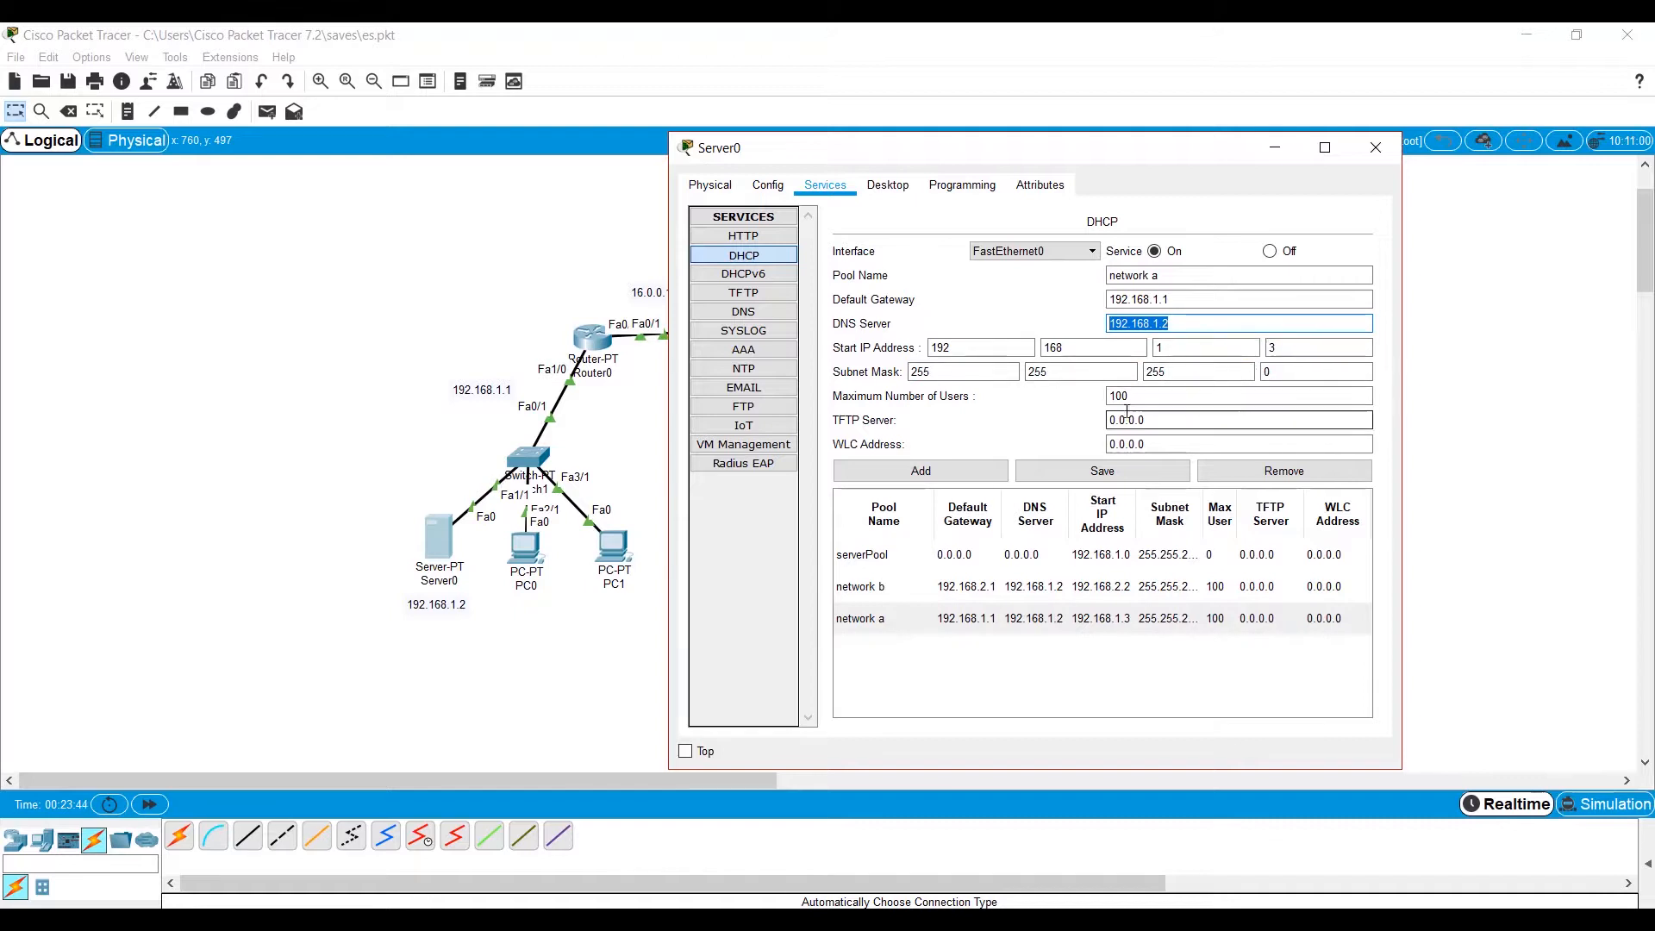
Review the network b DHCP pool's settings against the Router1 side of the topology.
{"action": "left_click", "coordinate": [912, 586]}
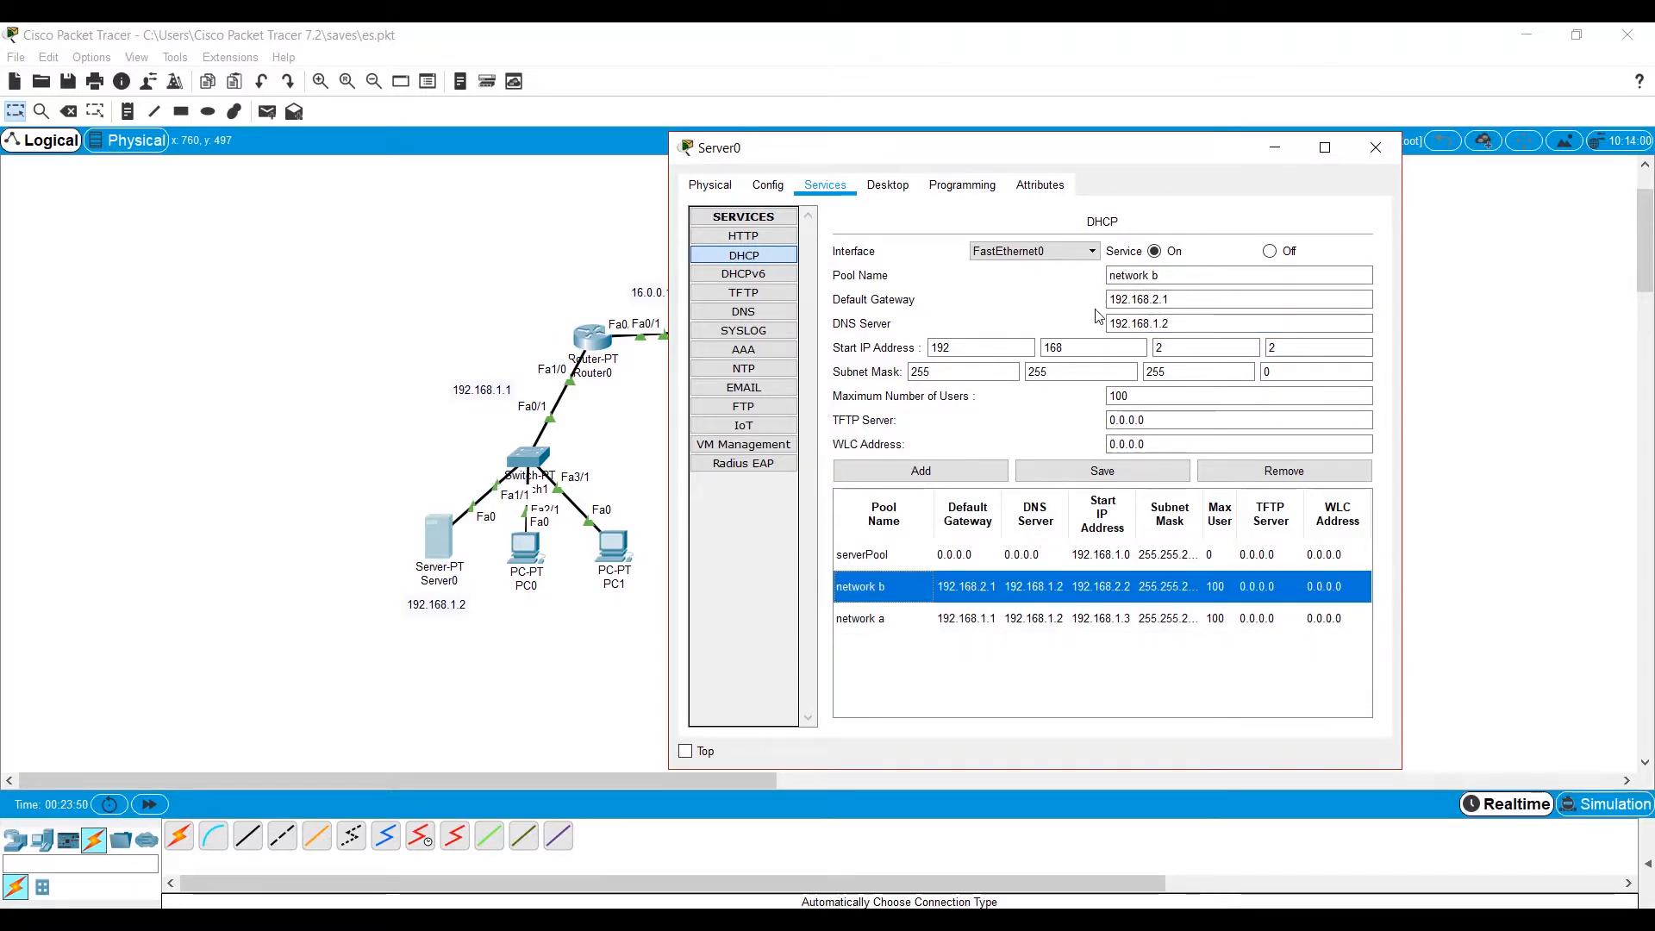
{"action": "left_click_drag", "start_coordinate": [1129, 156], "coordinate": [560, 249]}
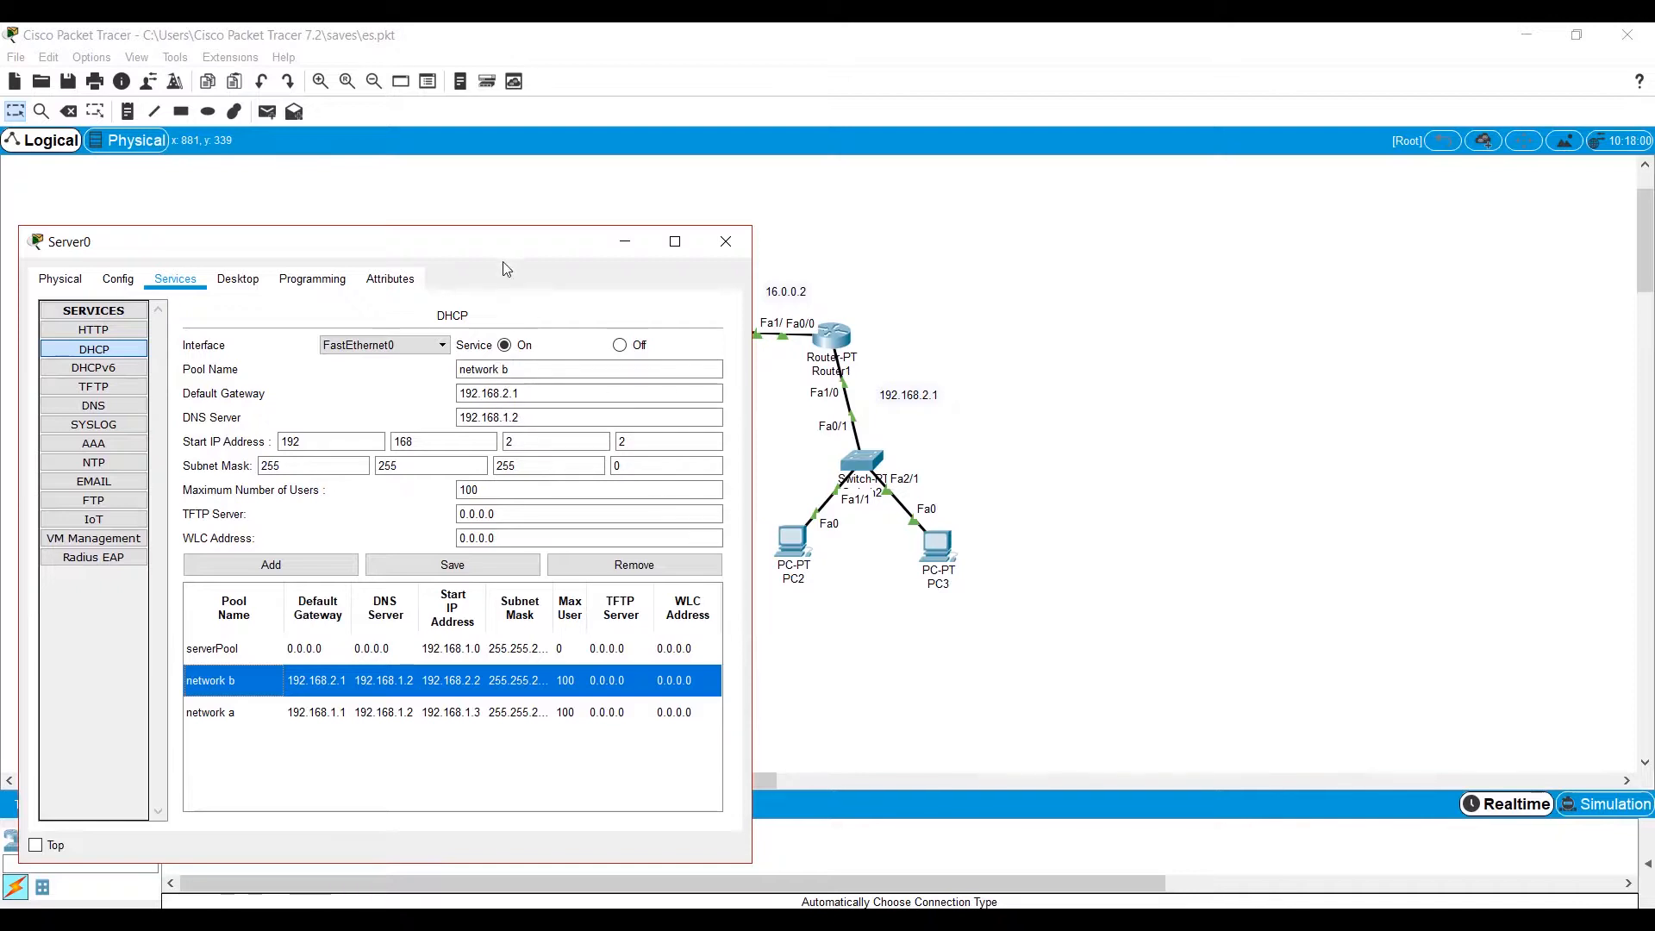
{"action": "left_click_drag", "start_coordinate": [513, 248], "coordinate": [608, 200]}
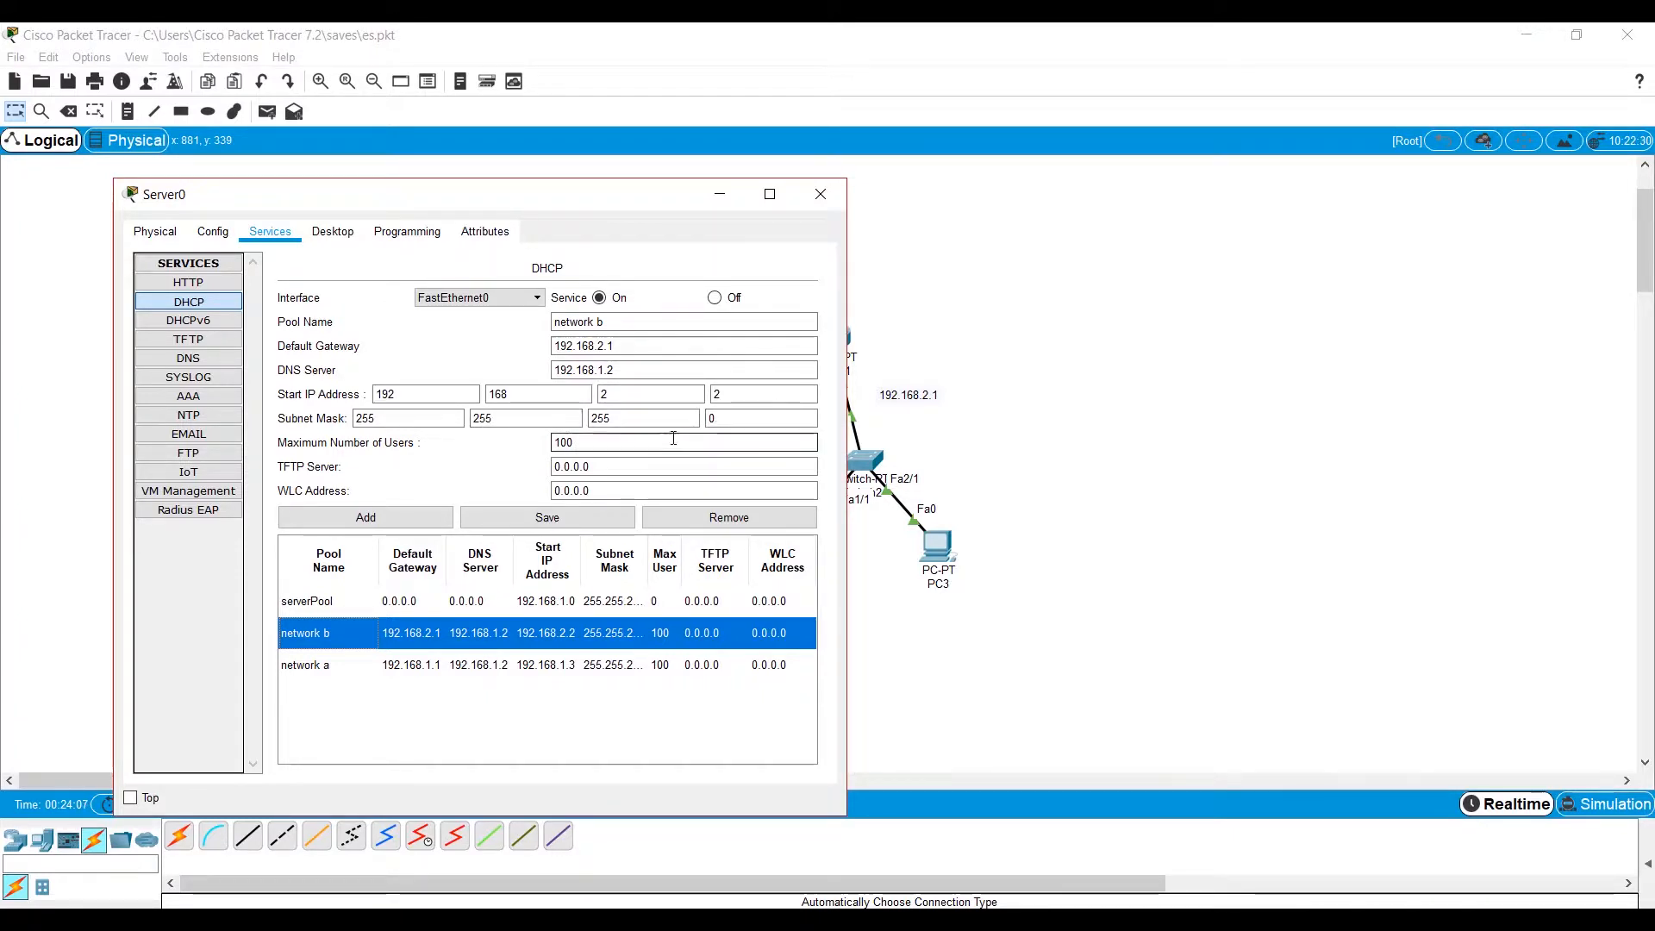
{"action": "left_click_drag", "start_coordinate": [626, 201], "coordinate": [923, 164]}
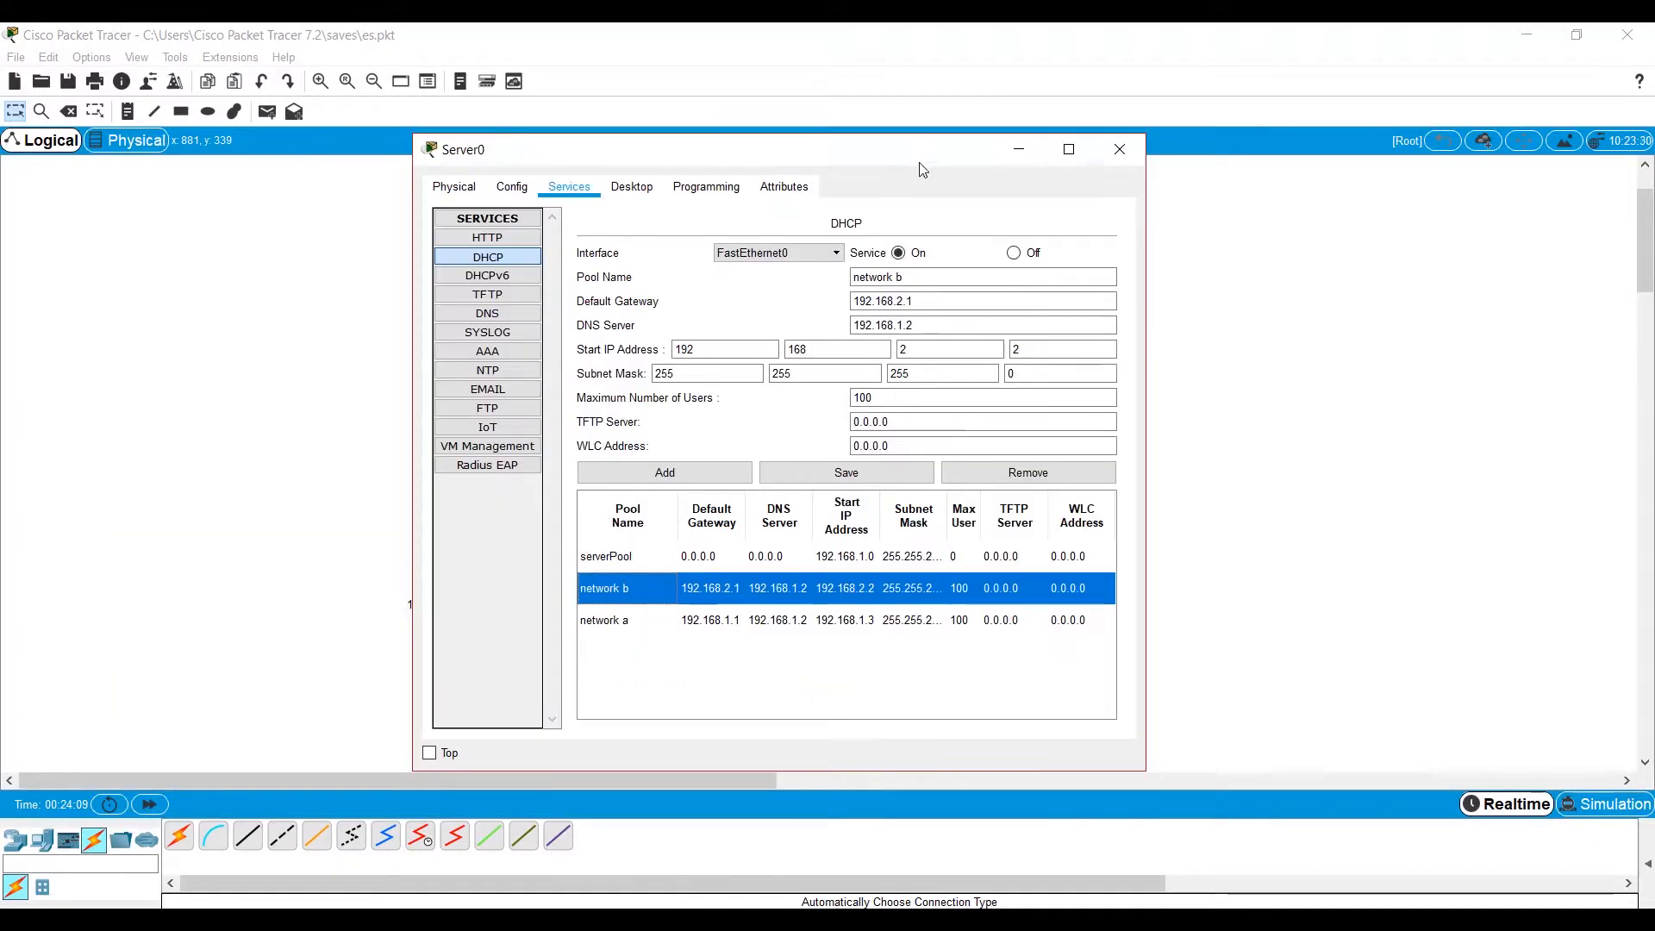
Maximize Server0's window and enter start IP address 0.0.0.0 for the default serverPool DHCP pool.
{"action": "left_click", "coordinate": [1075, 145]}
{"action": "left_click", "coordinate": [428, 447]}
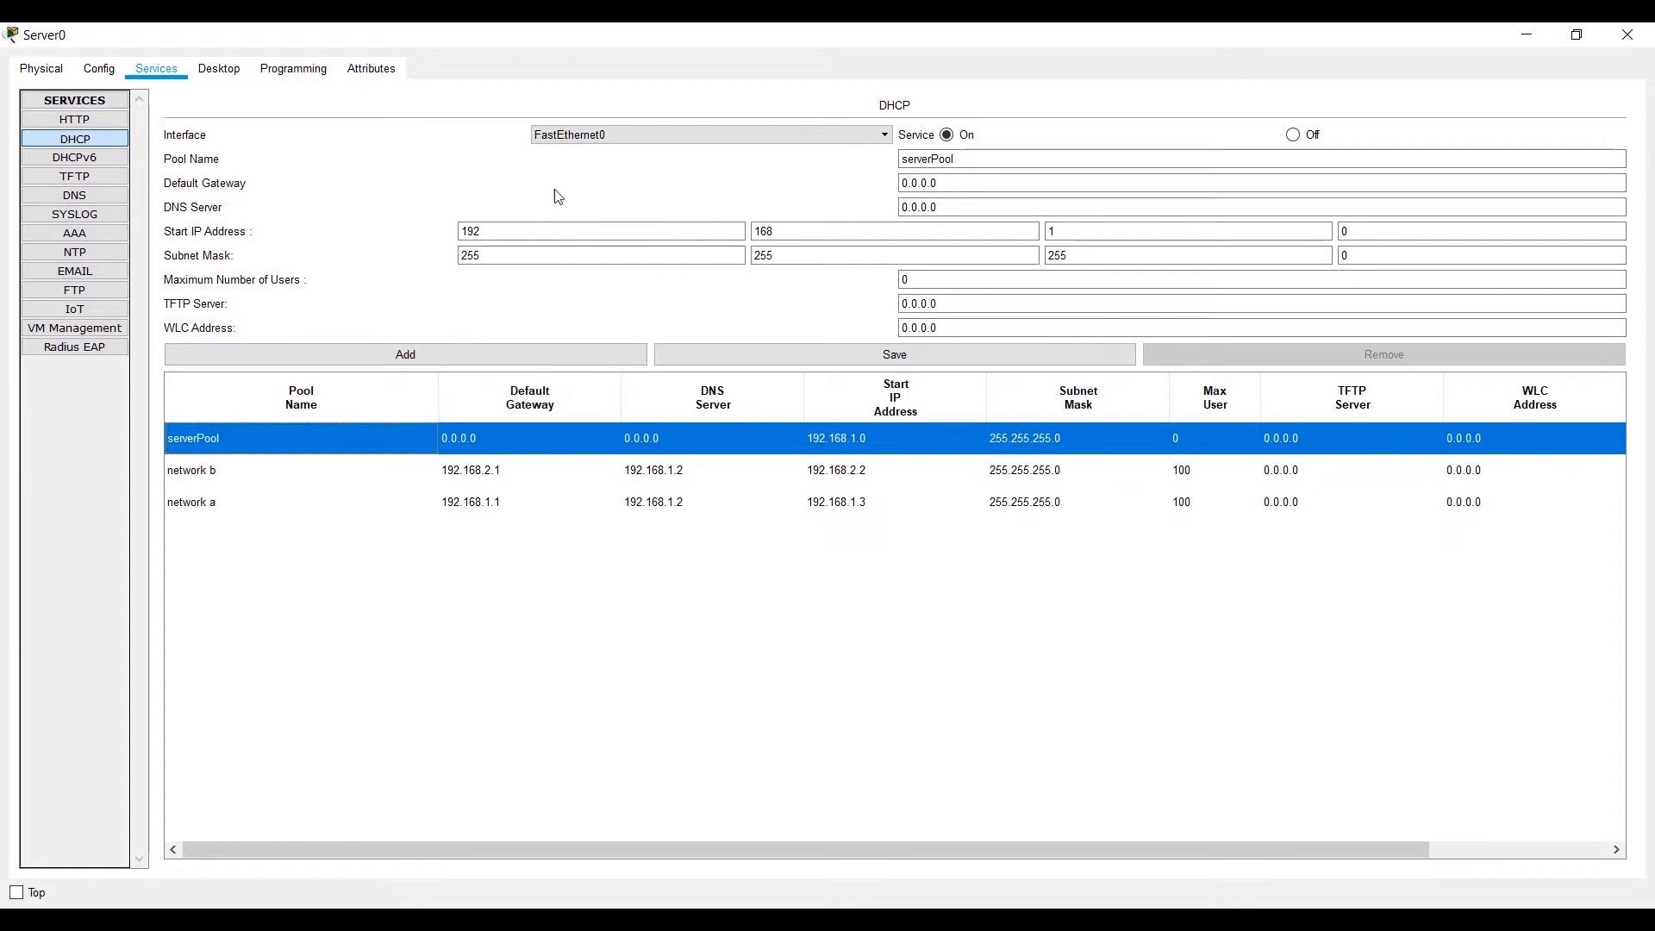
{"action": "left_click", "coordinate": [936, 181]}
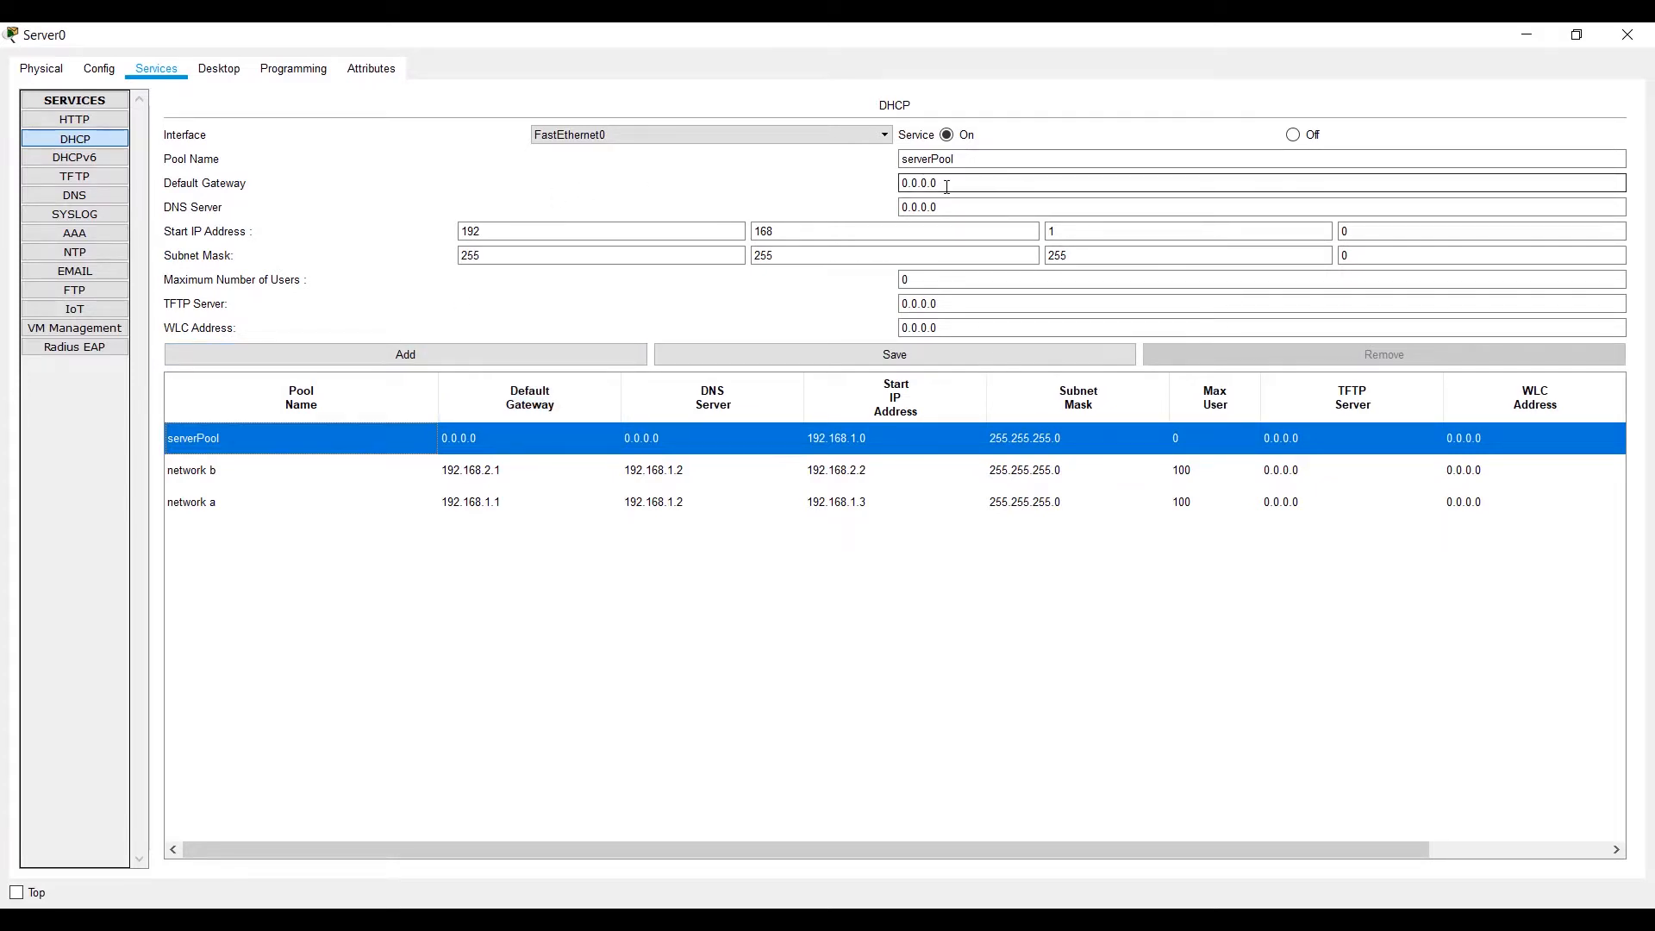
{"action": "left_click", "coordinate": [660, 233]}
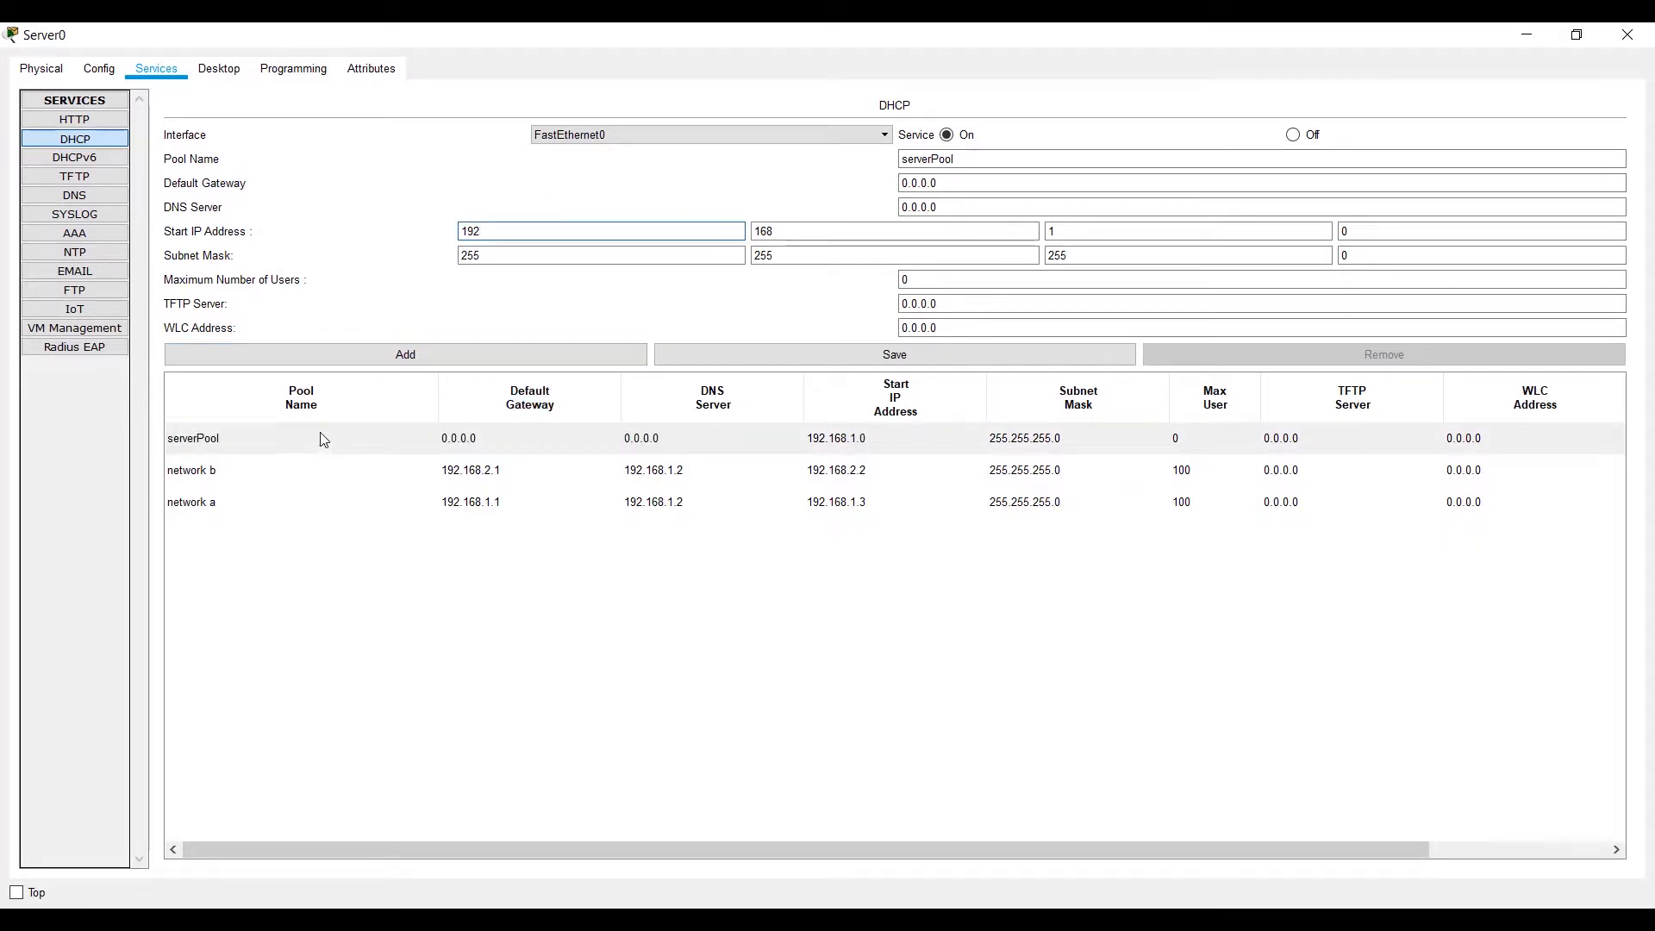
{"action": "left_click", "coordinate": [339, 436]}
{"action": "double_click", "coordinate": [609, 230]}
{"action": "type", "text": "0"}
{"action": "key", "text": "Tab"}
{"action": "type", "text": "0"}
{"action": "key", "text": "Tab"}
{"action": "type", "text": "0"}
{"action": "key", "text": "Tab"}
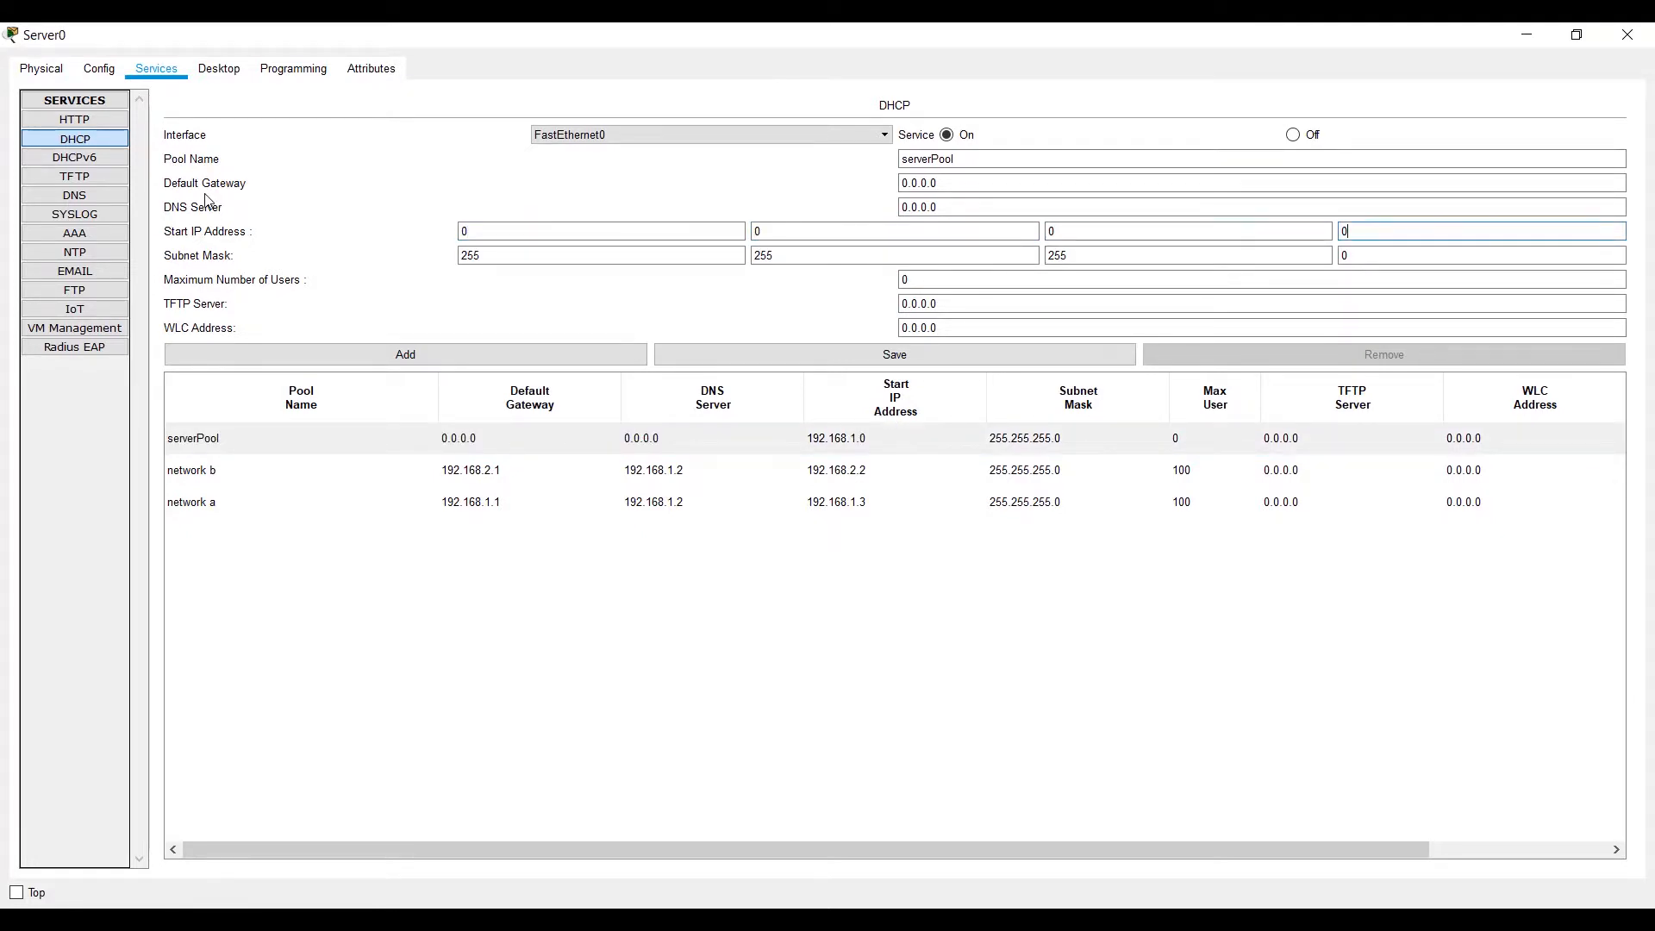
Enter subnet mask 0.0.0.0 for the default serverPool DHCP pool.
{"action": "double_click", "coordinate": [557, 254]}
{"action": "key", "text": "BackSpace"}
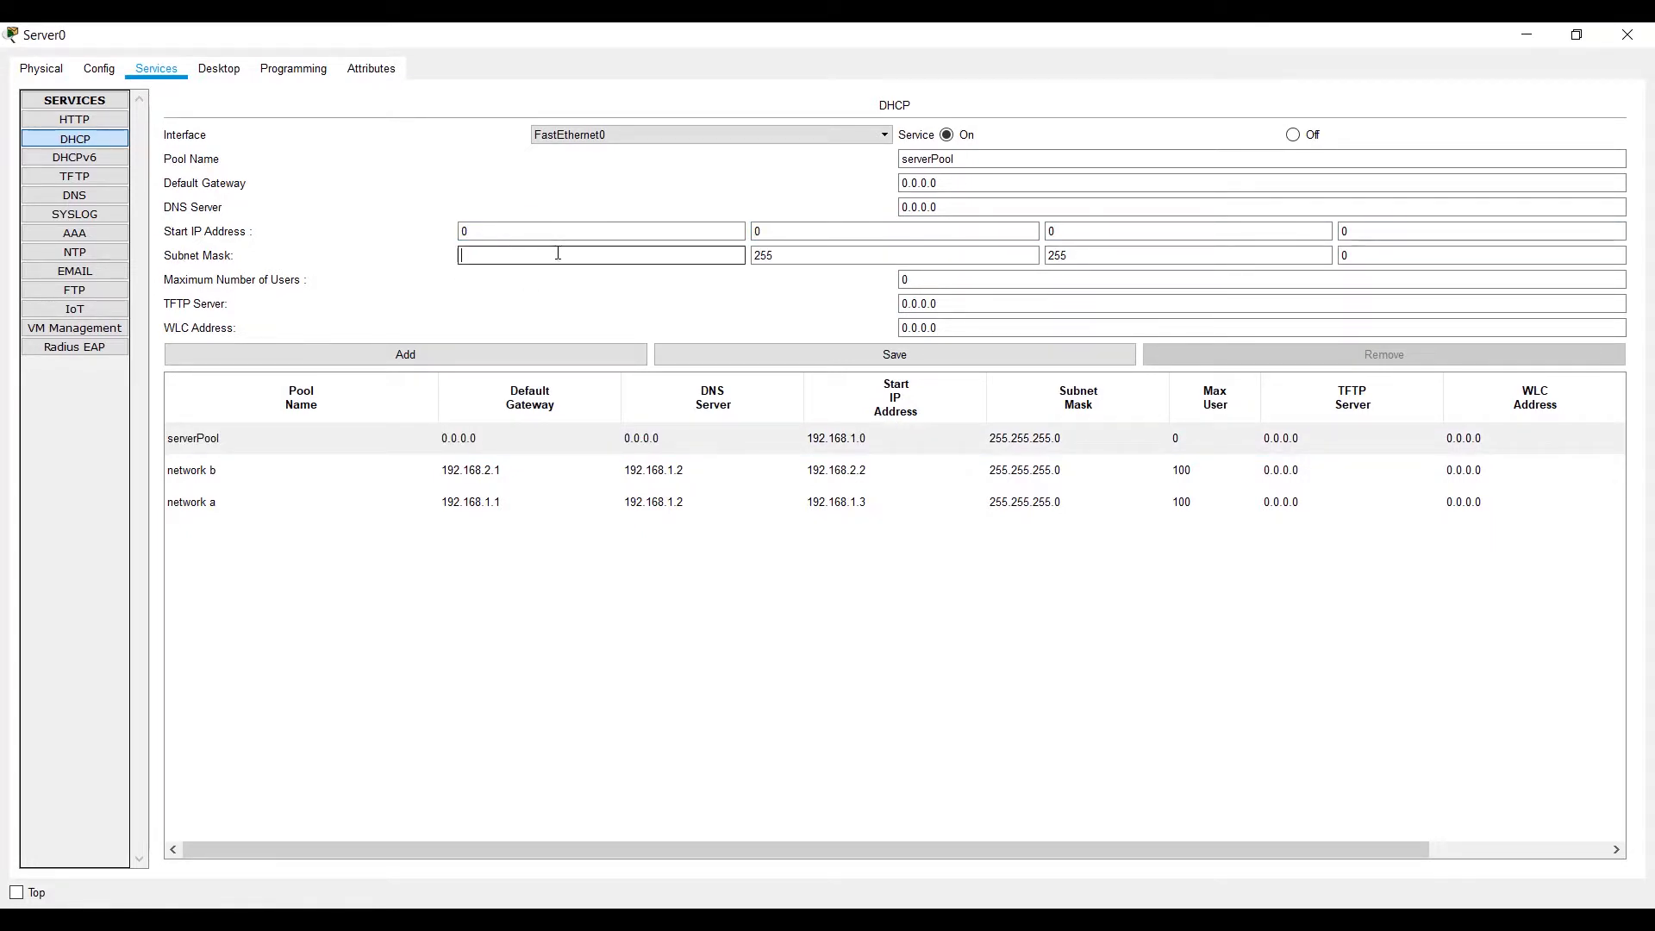
{"action": "type", "text": "0"}
{"action": "key", "text": "Tab"}
{"action": "type", "text": "0"}
{"action": "key", "text": "Tab"}
{"action": "type", "text": "0"}
{"action": "key", "text": "Tab"}
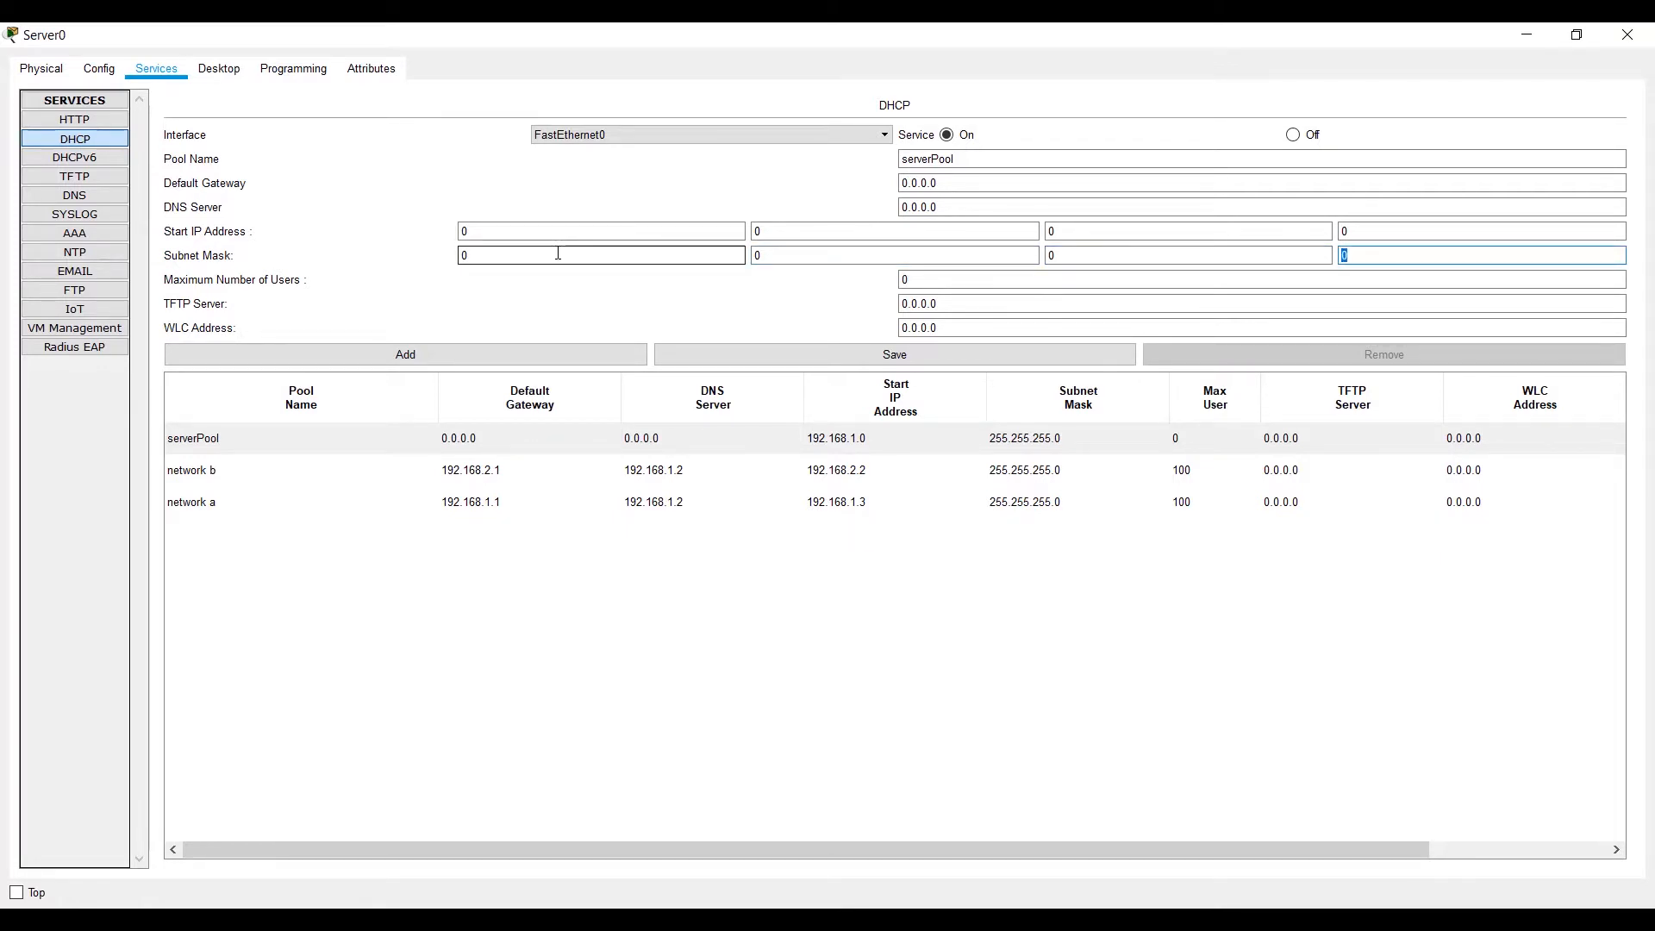
Switch Server0's DHCP service off and back on, restore the window size, and close the server's window.
{"action": "left_click", "coordinate": [1292, 134]}
{"action": "left_click", "coordinate": [960, 134]}
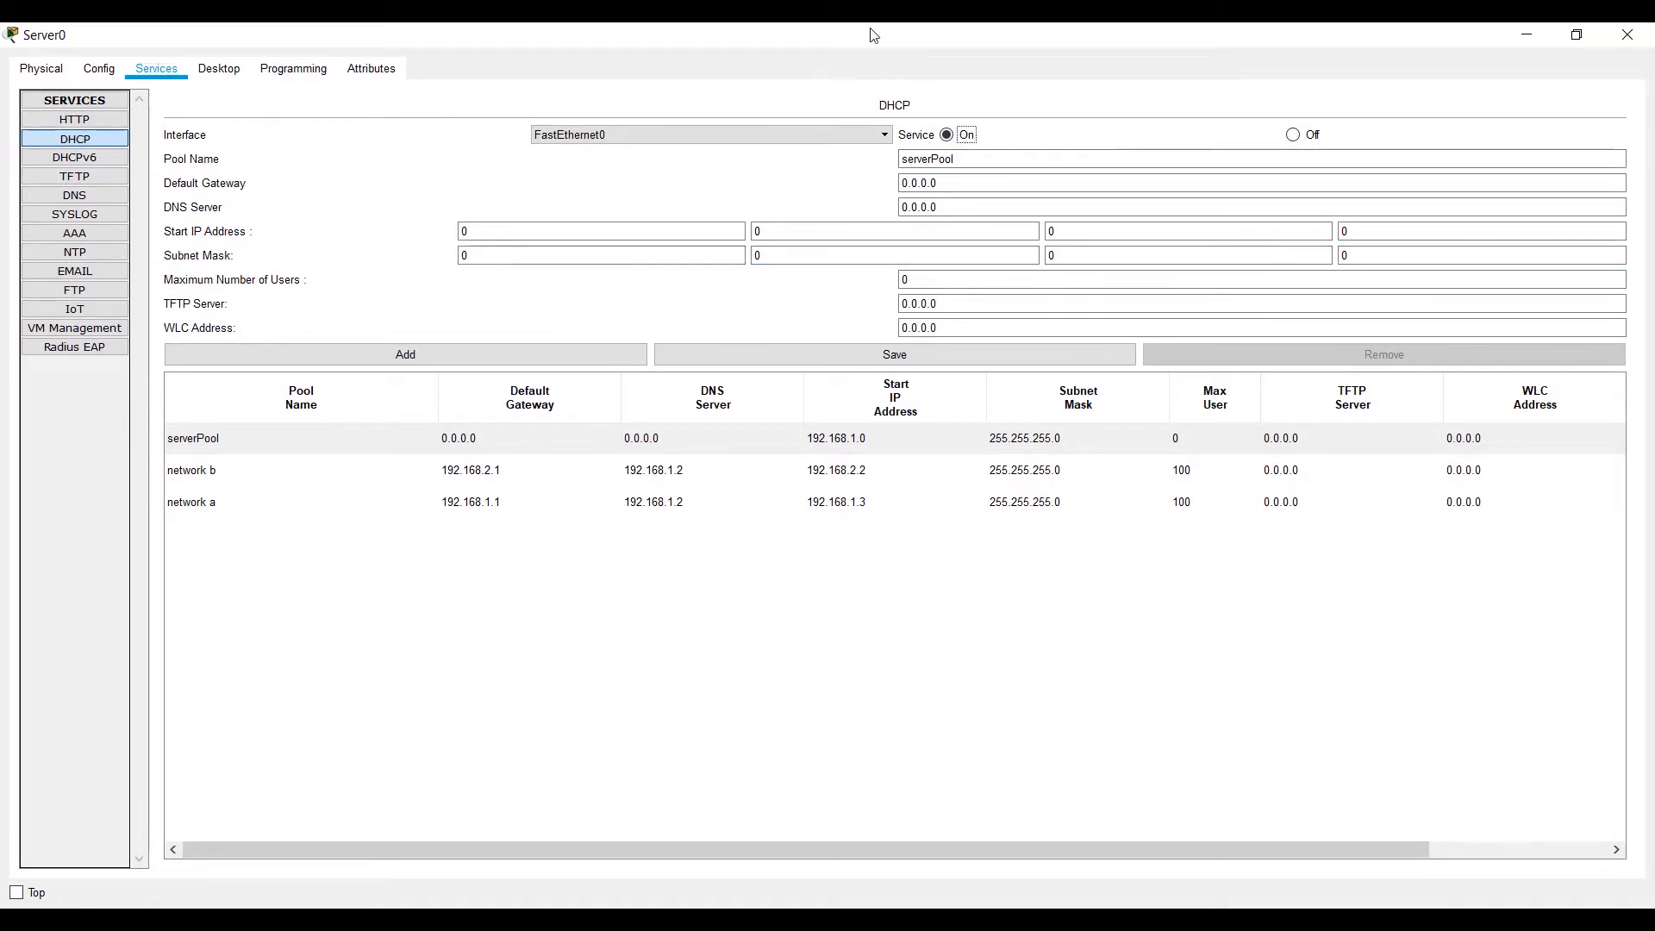
{"action": "double_click", "coordinate": [872, 34]}
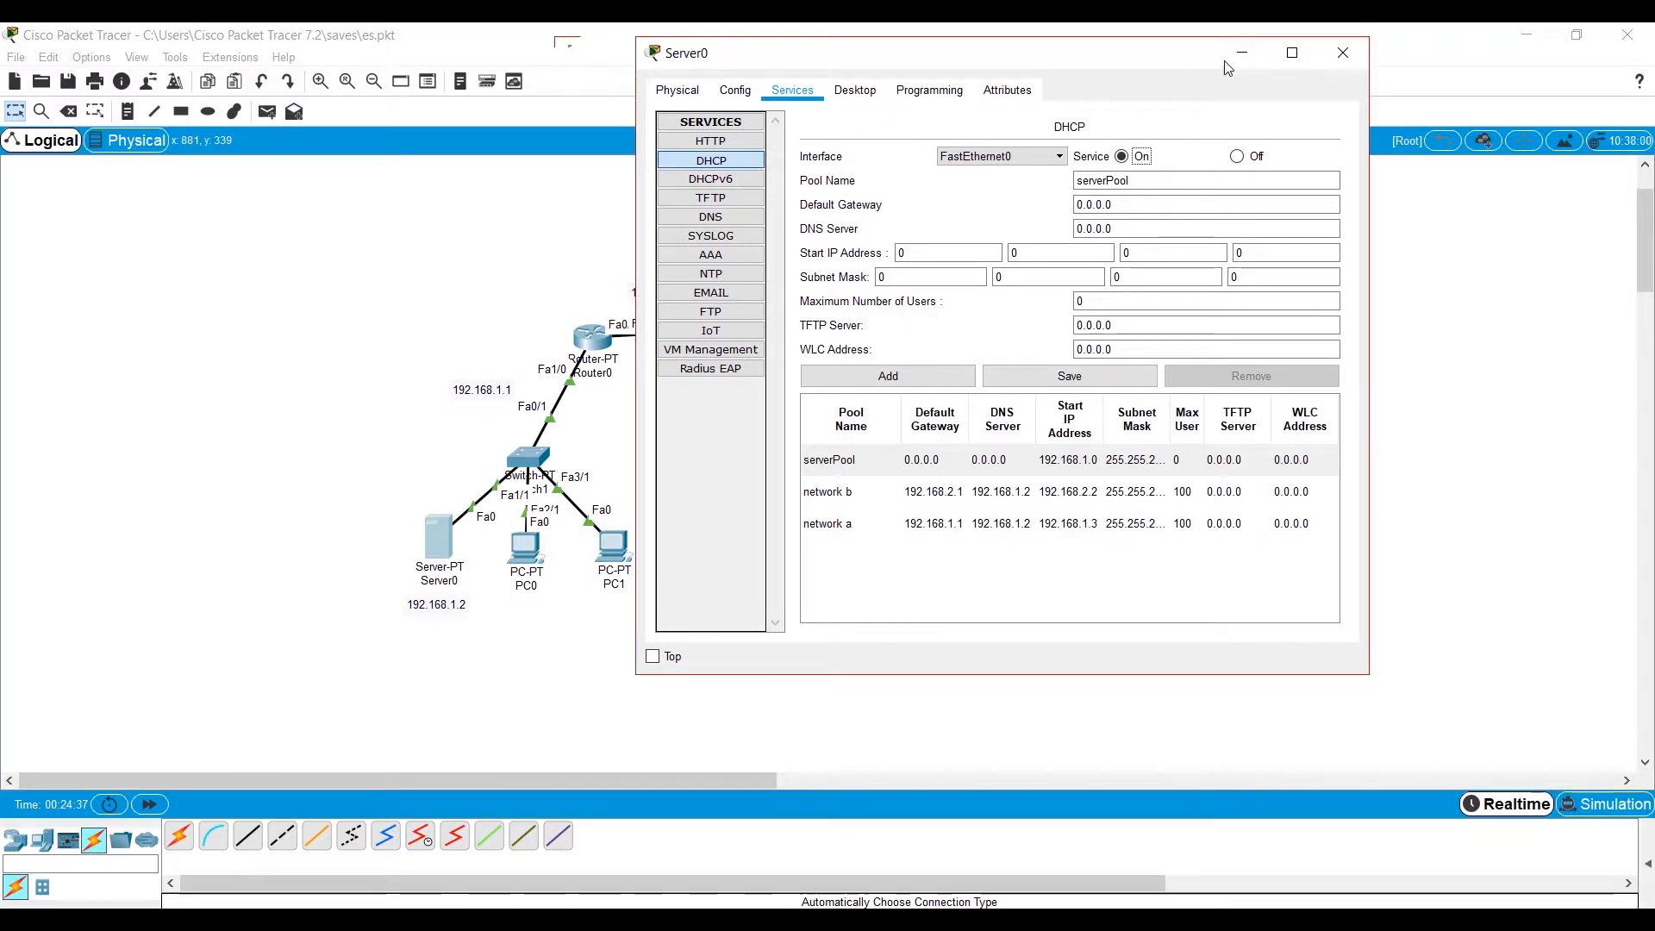
{"action": "left_click", "coordinate": [1342, 53]}
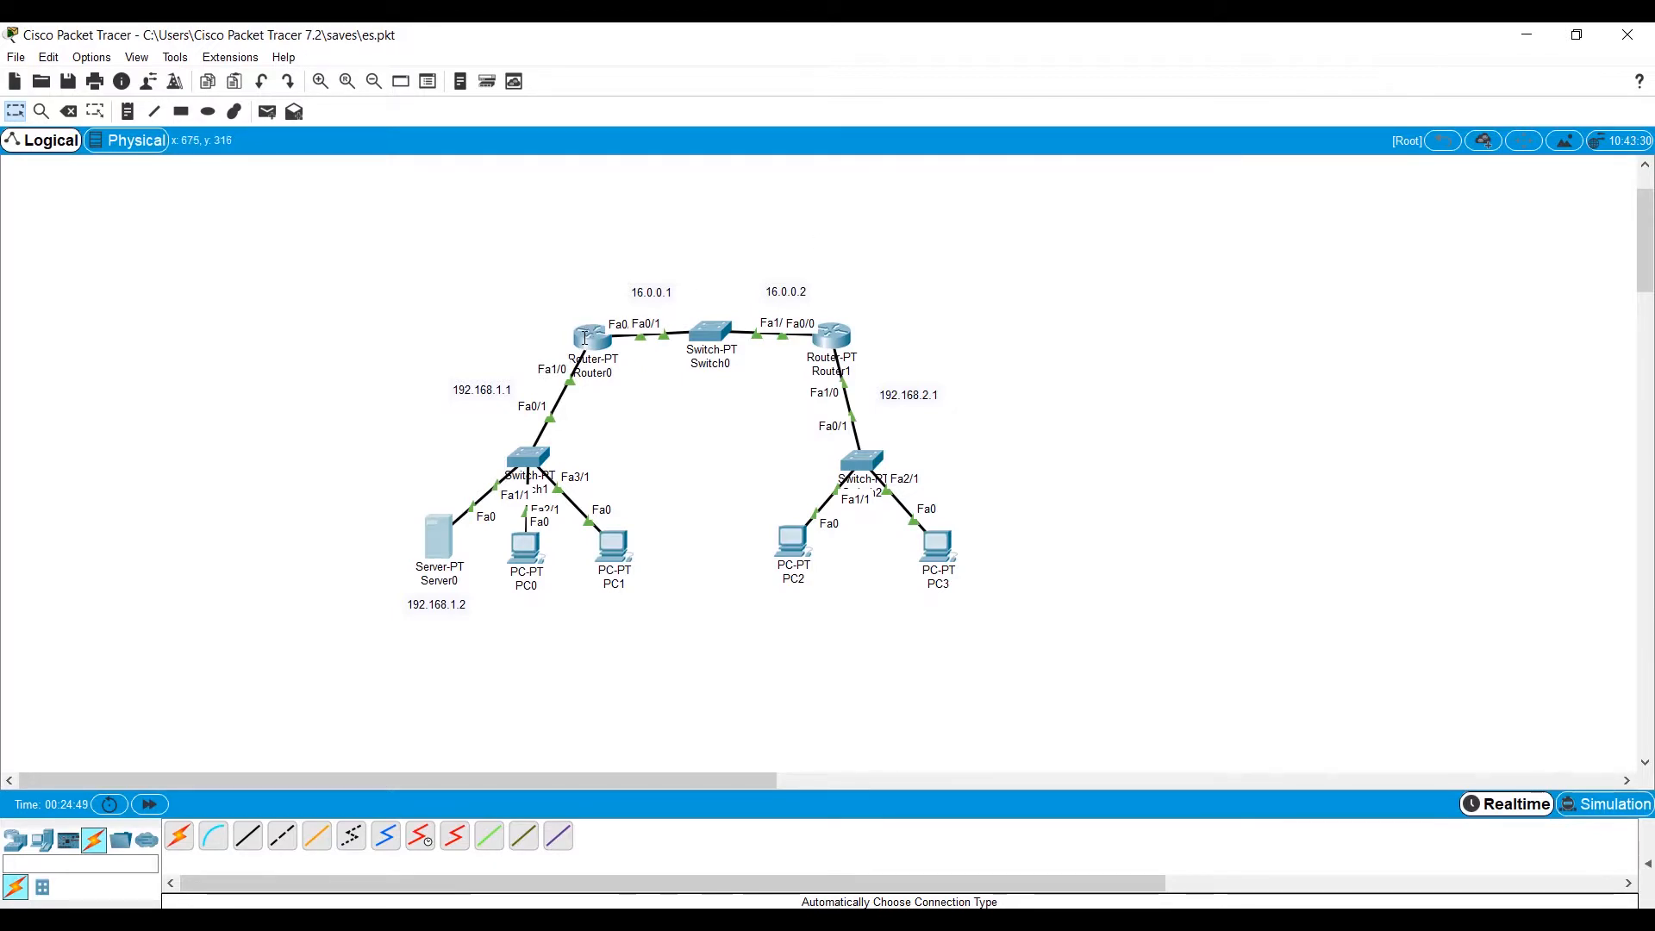
Check Router0's port summary for its link states and IP addresses.
{"action": "mouse_move", "coordinate": [590, 335]}
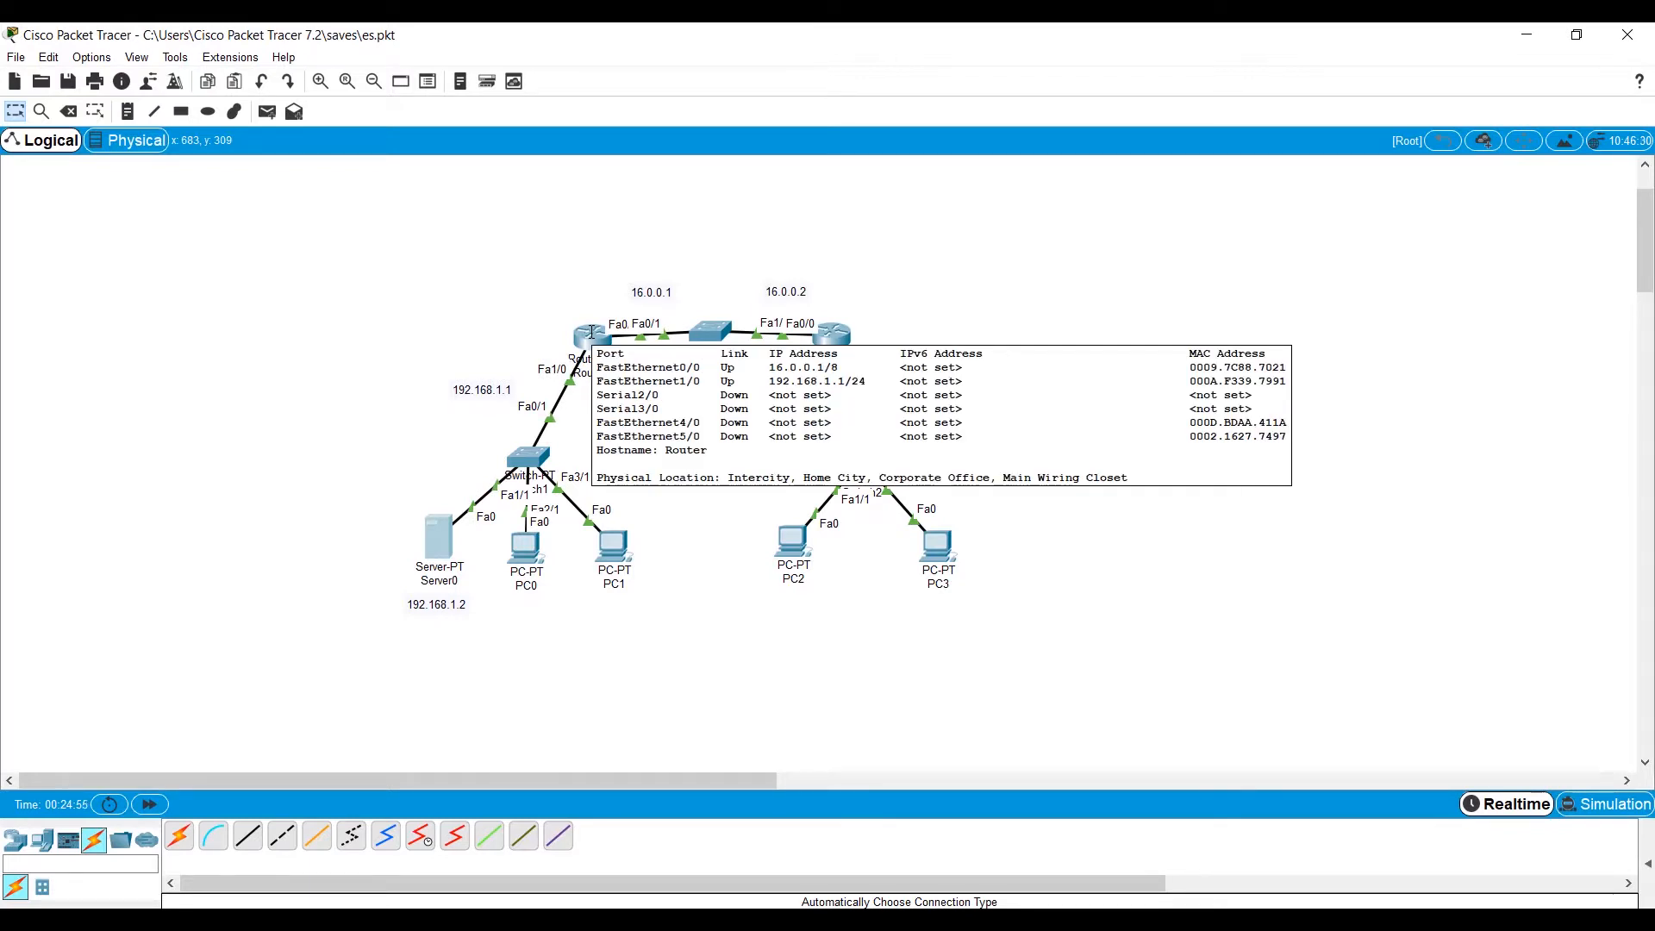
Add a static route on Router0 to 192.168.2.0 255.255.255.0 via 16.0.0.2 and close its window.
{"action": "left_click", "coordinate": [591, 334]}
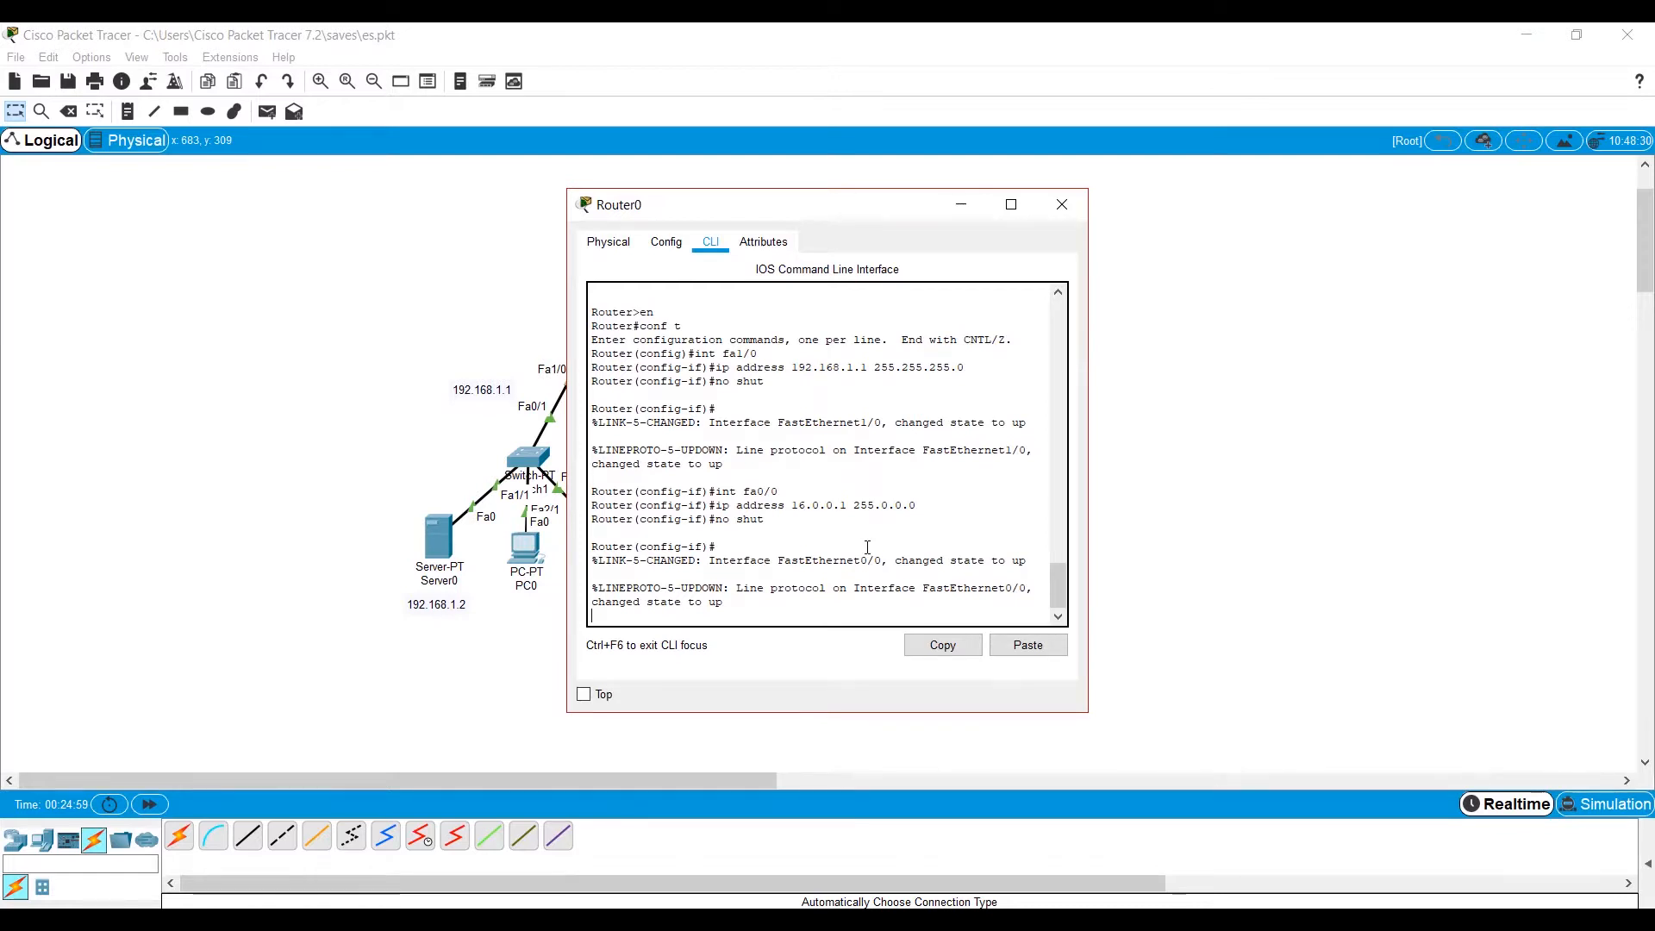
{"action": "key", "text": "Return"}
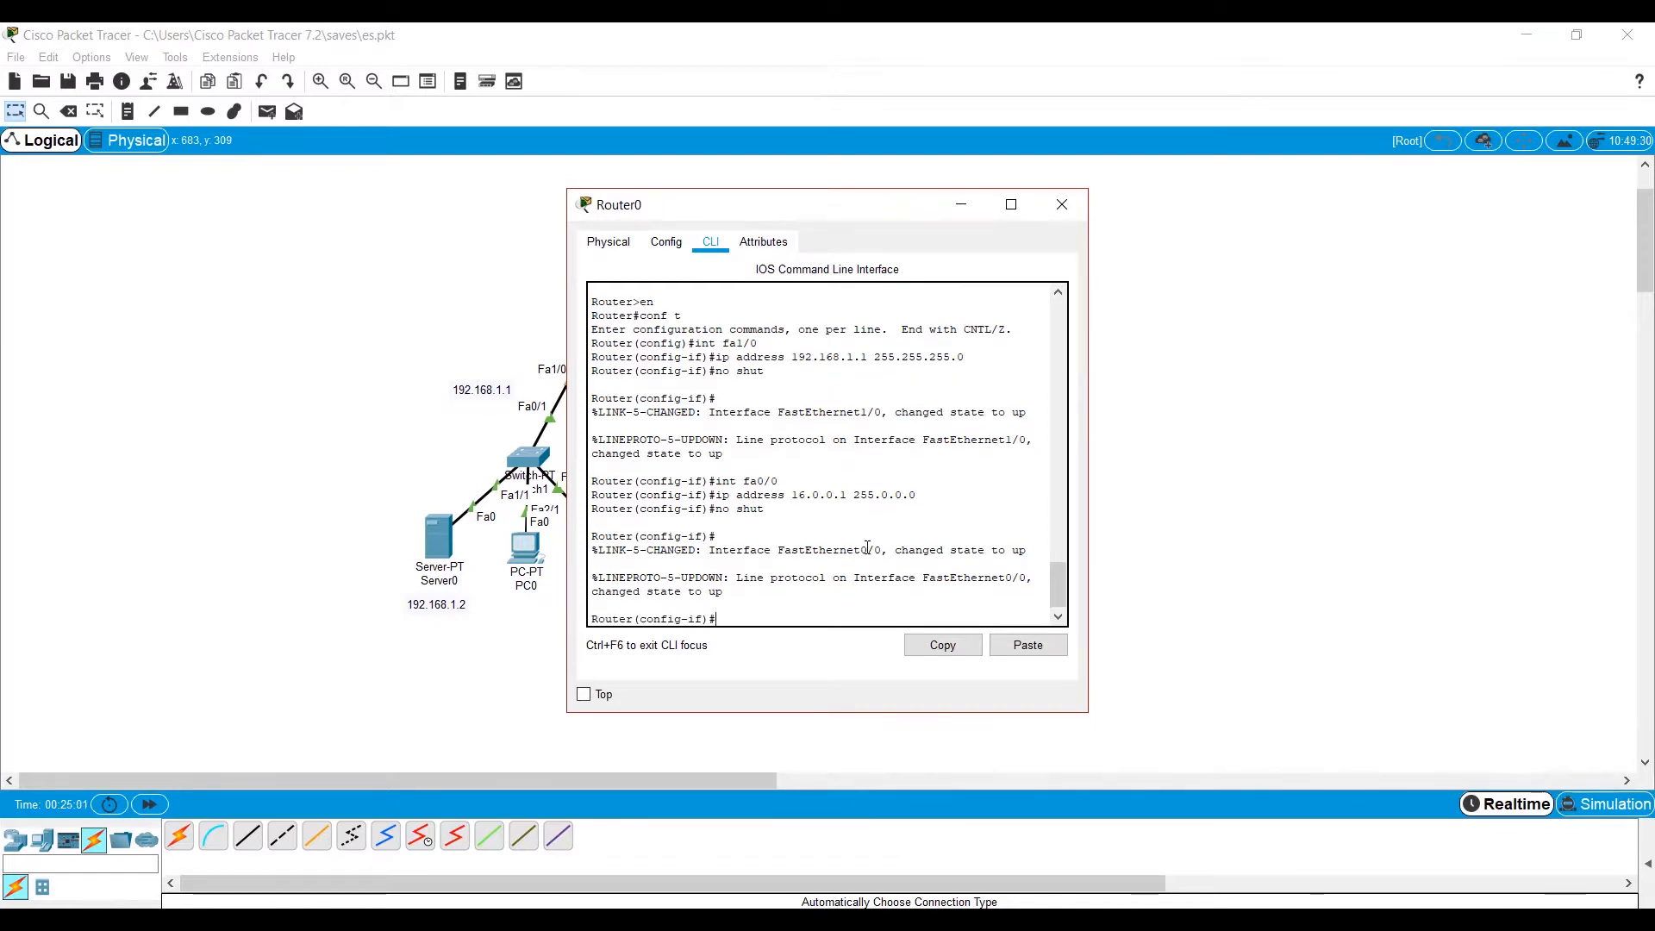
{"action": "type", "text": "ip"}
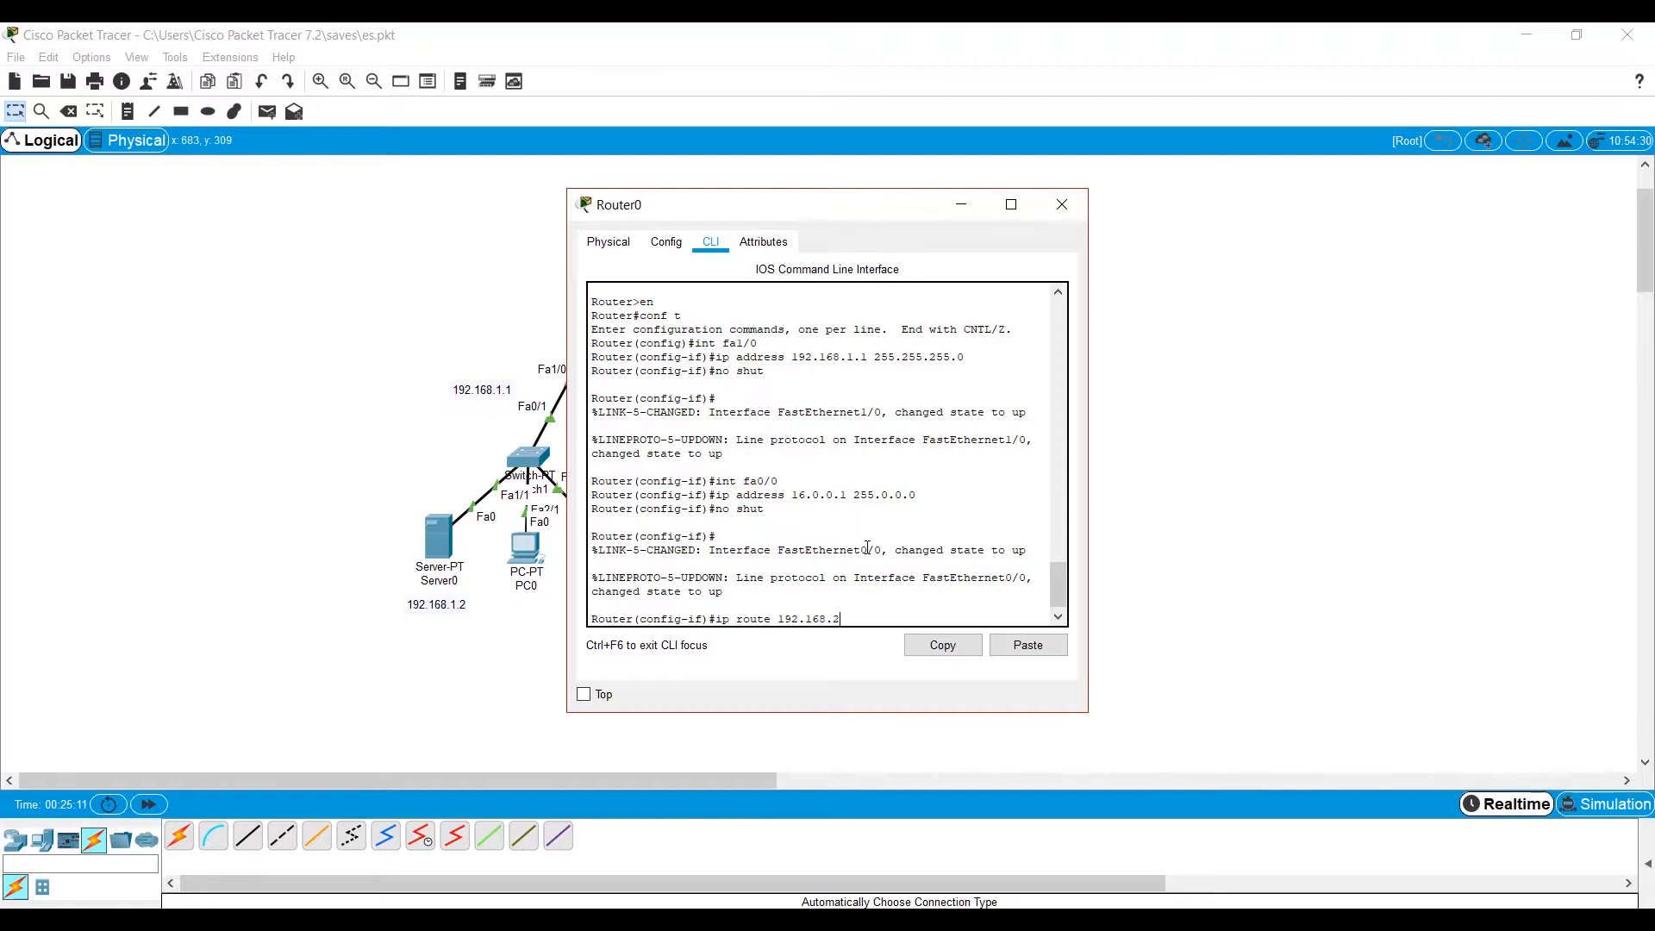
{"action": "type", "text": "route 192.168.2.0 255.255.255.0 16.0.0.2"}
{"action": "key", "text": "Return"}
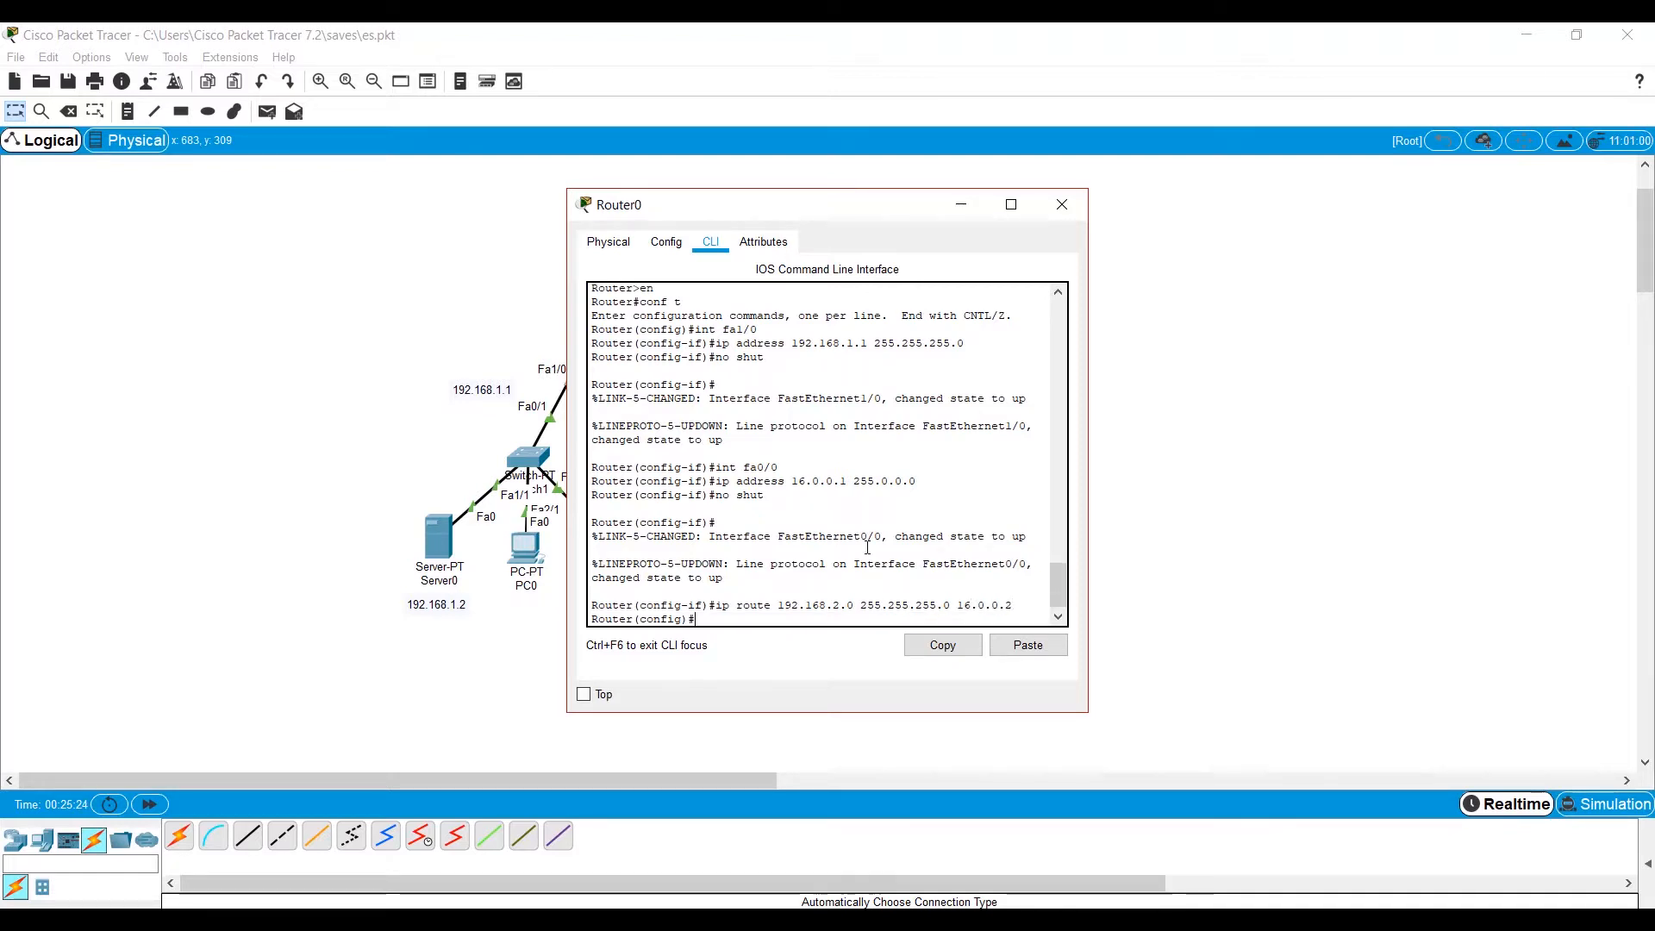
{"action": "left_click", "coordinate": [1060, 204]}
Exit interface configuration on Router1, add a static route to 192.168.1.0 255.255.255.0 via 16.0.0.1, and close its window.
{"action": "left_click", "coordinate": [834, 330]}
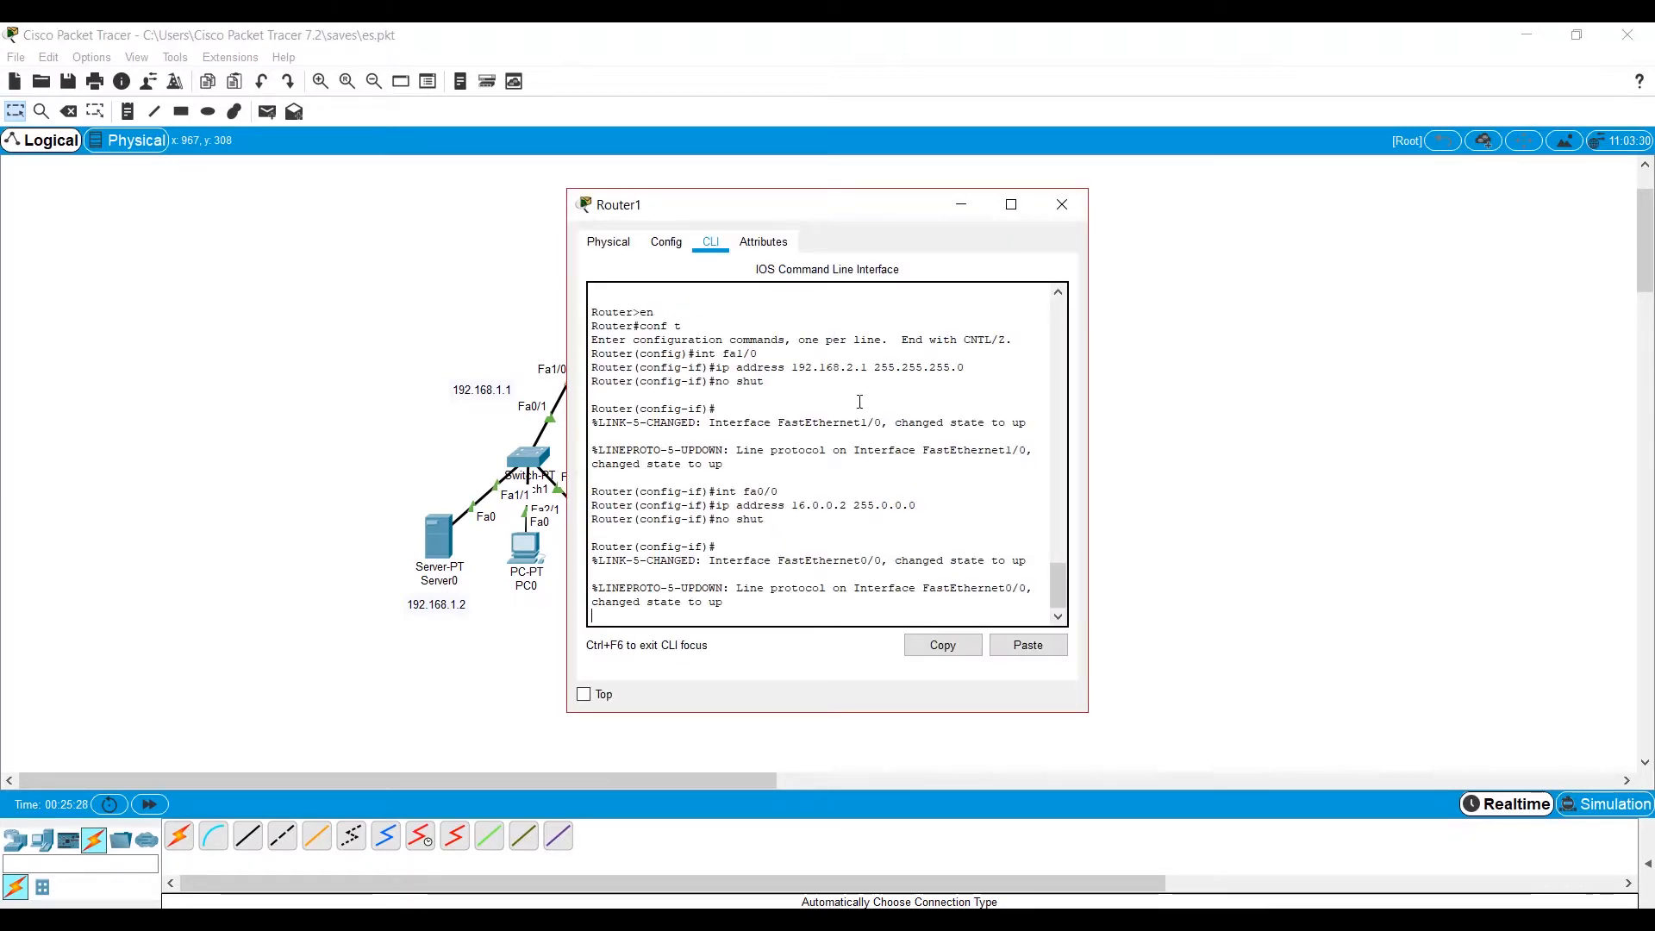
{"action": "key", "text": "Return"}
{"action": "type", "text": "exit"}
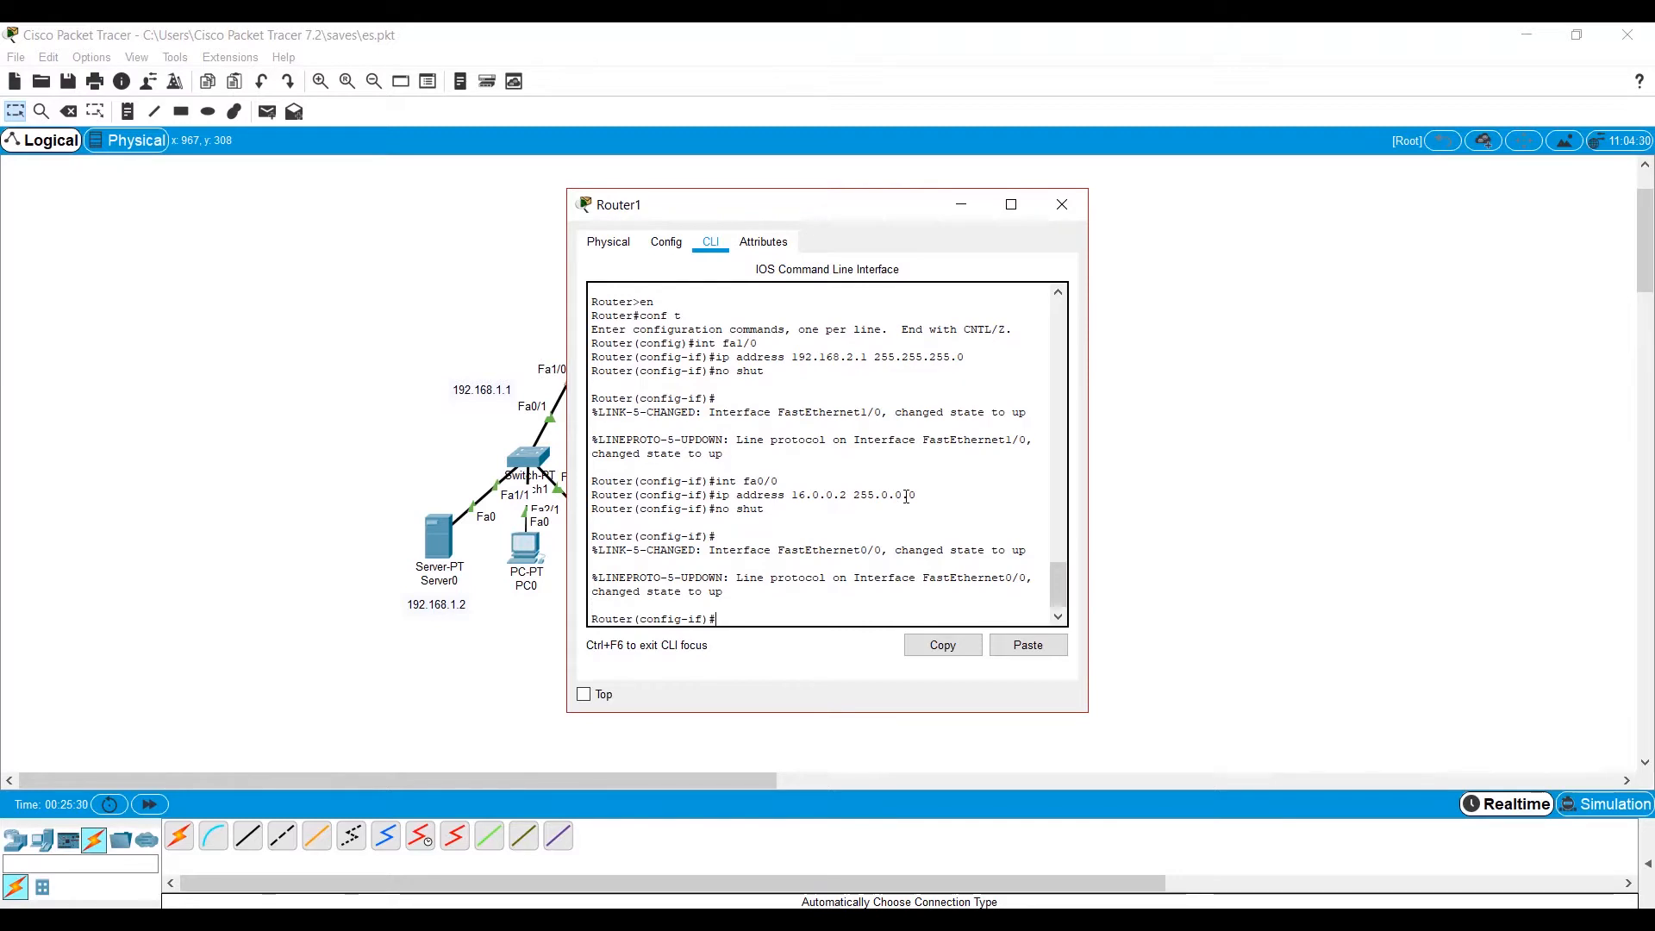
{"action": "key", "text": "Return"}
{"action": "type", "text": "ip rout"}
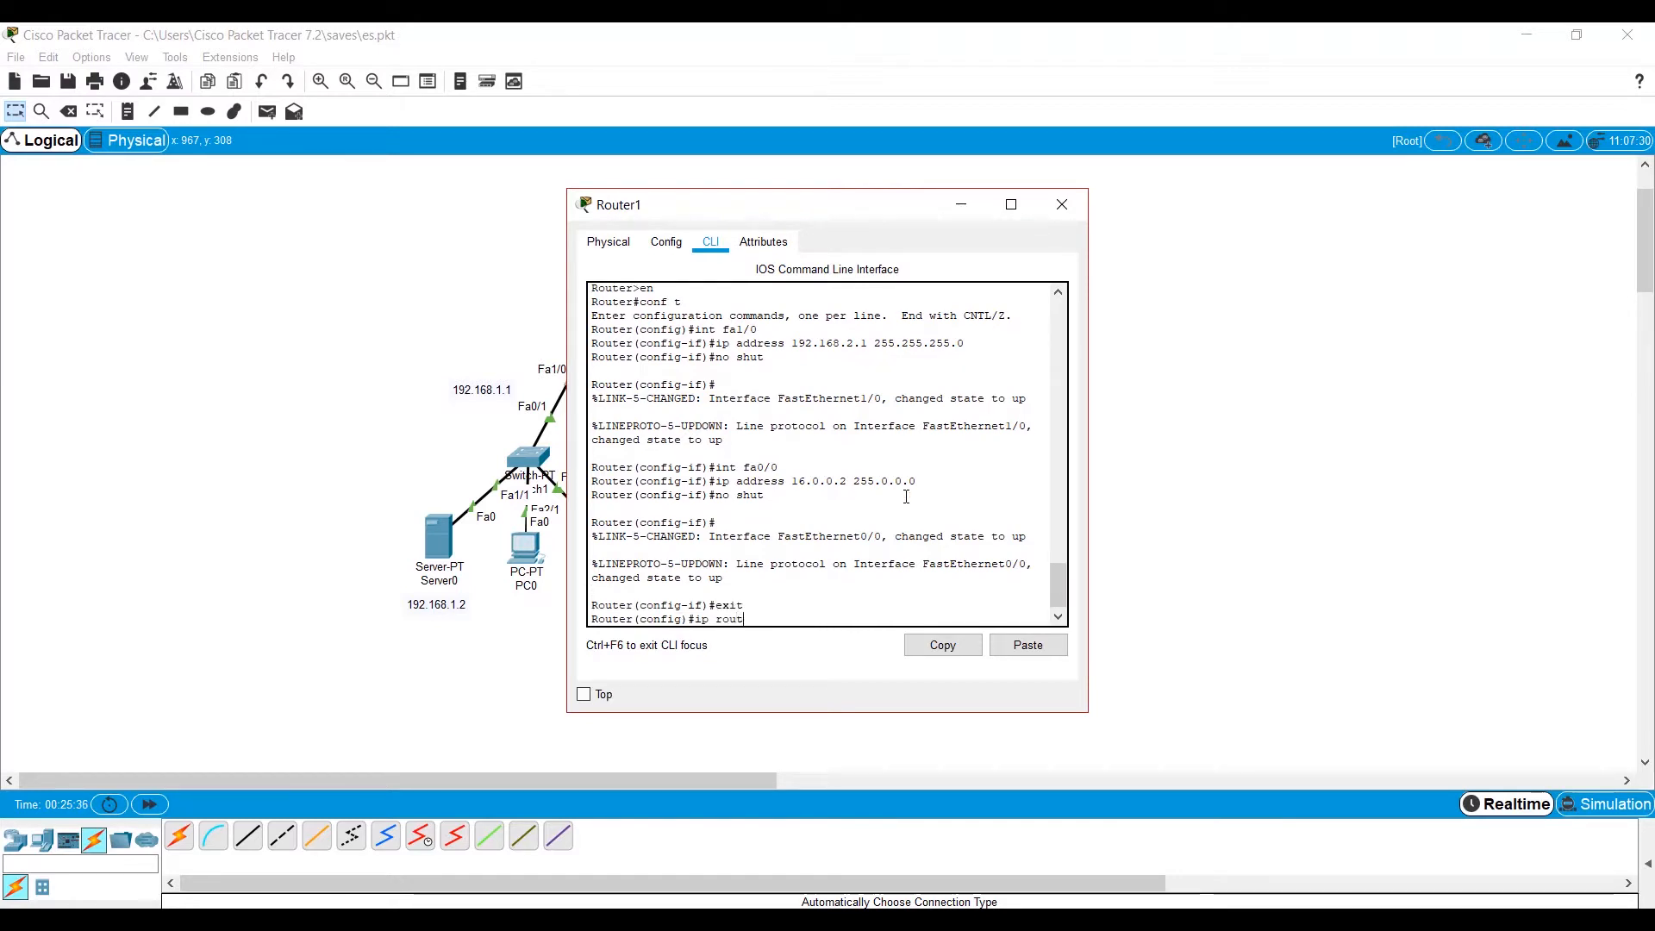
{"action": "type", "text": "e 192.168.1.0 2"}
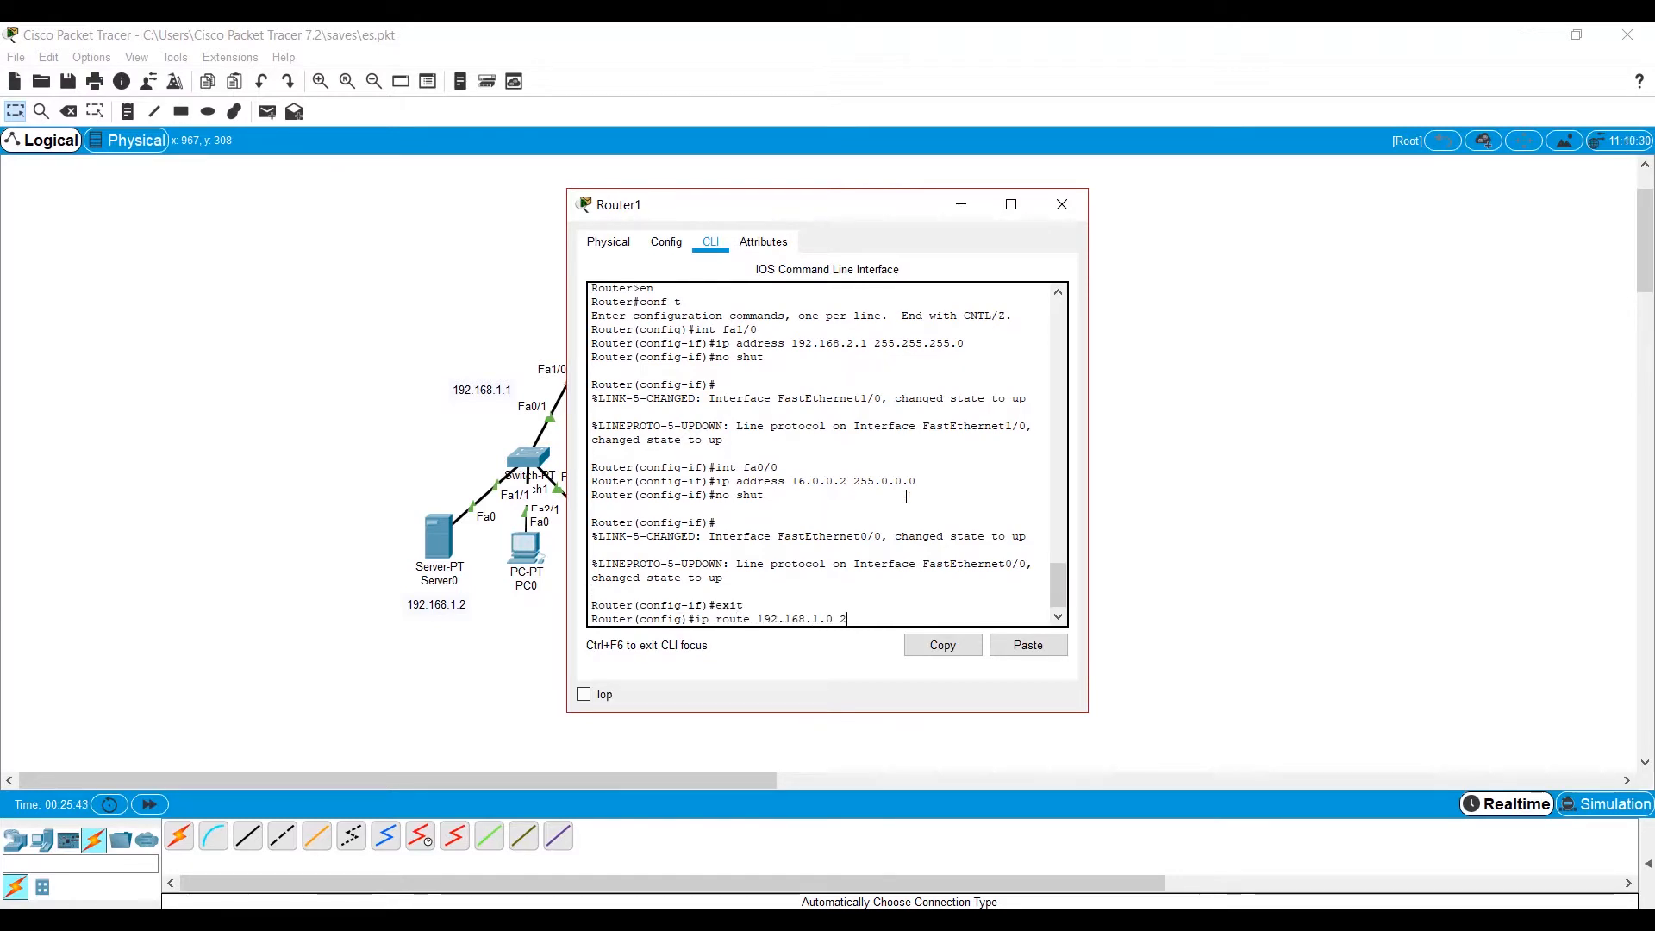
{"action": "type", "text": "55.255."}
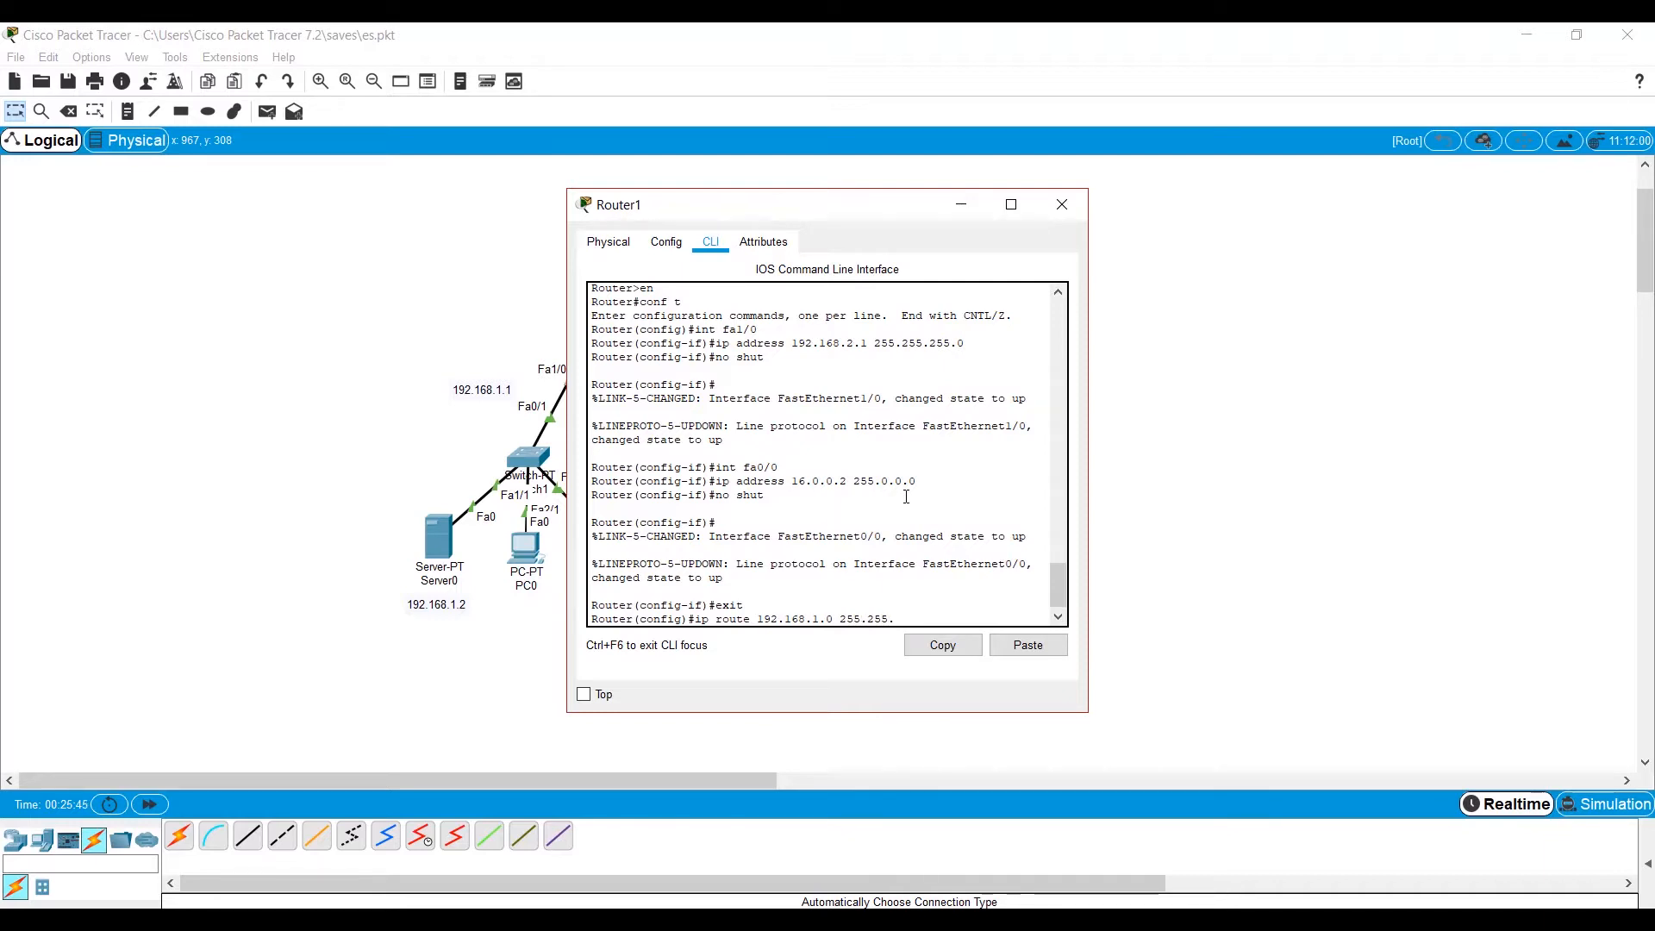
{"action": "type", "text": "255.0 16.0.0.1"}
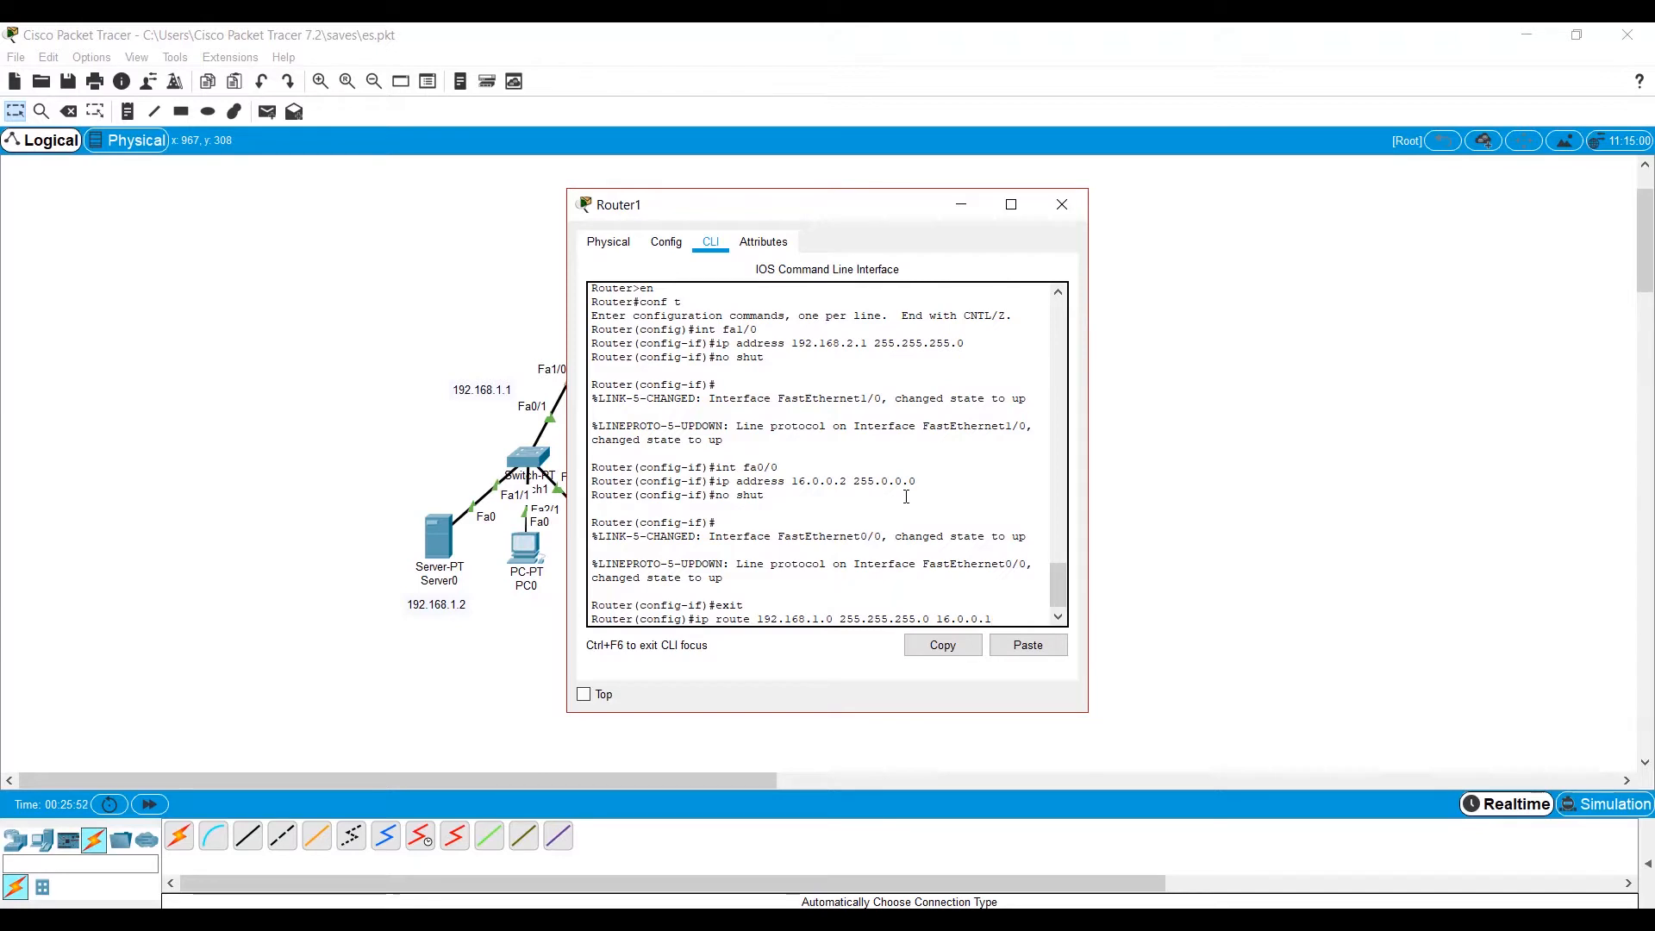
{"action": "key", "text": "Return"}
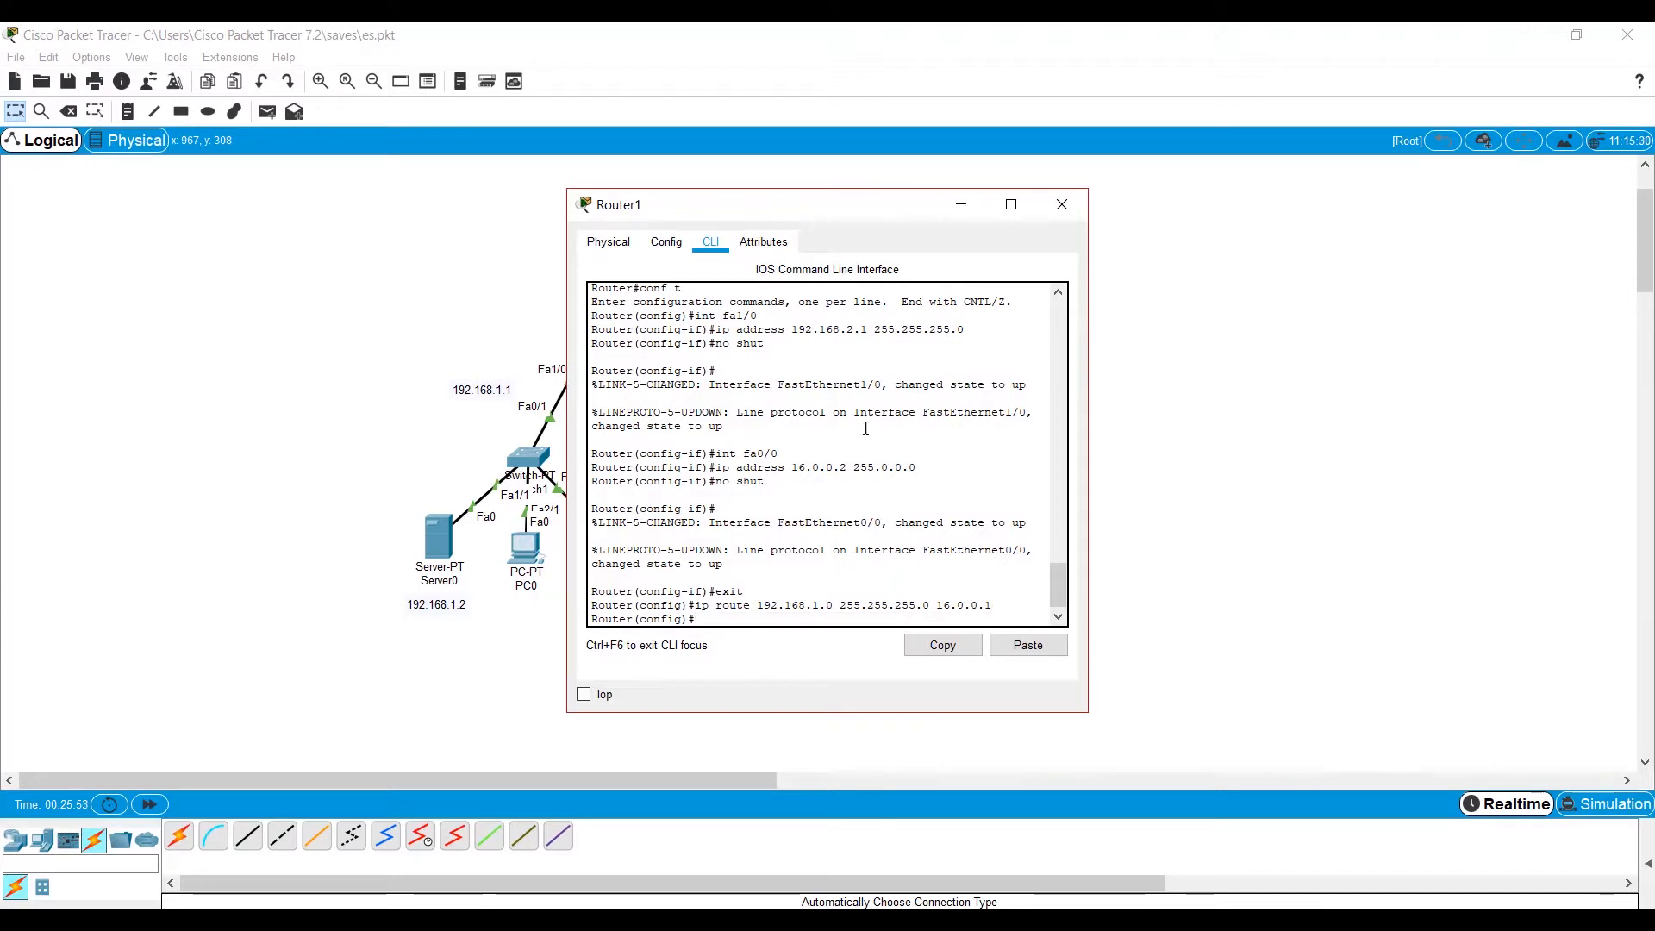
{"action": "left_click", "coordinate": [1062, 204]}
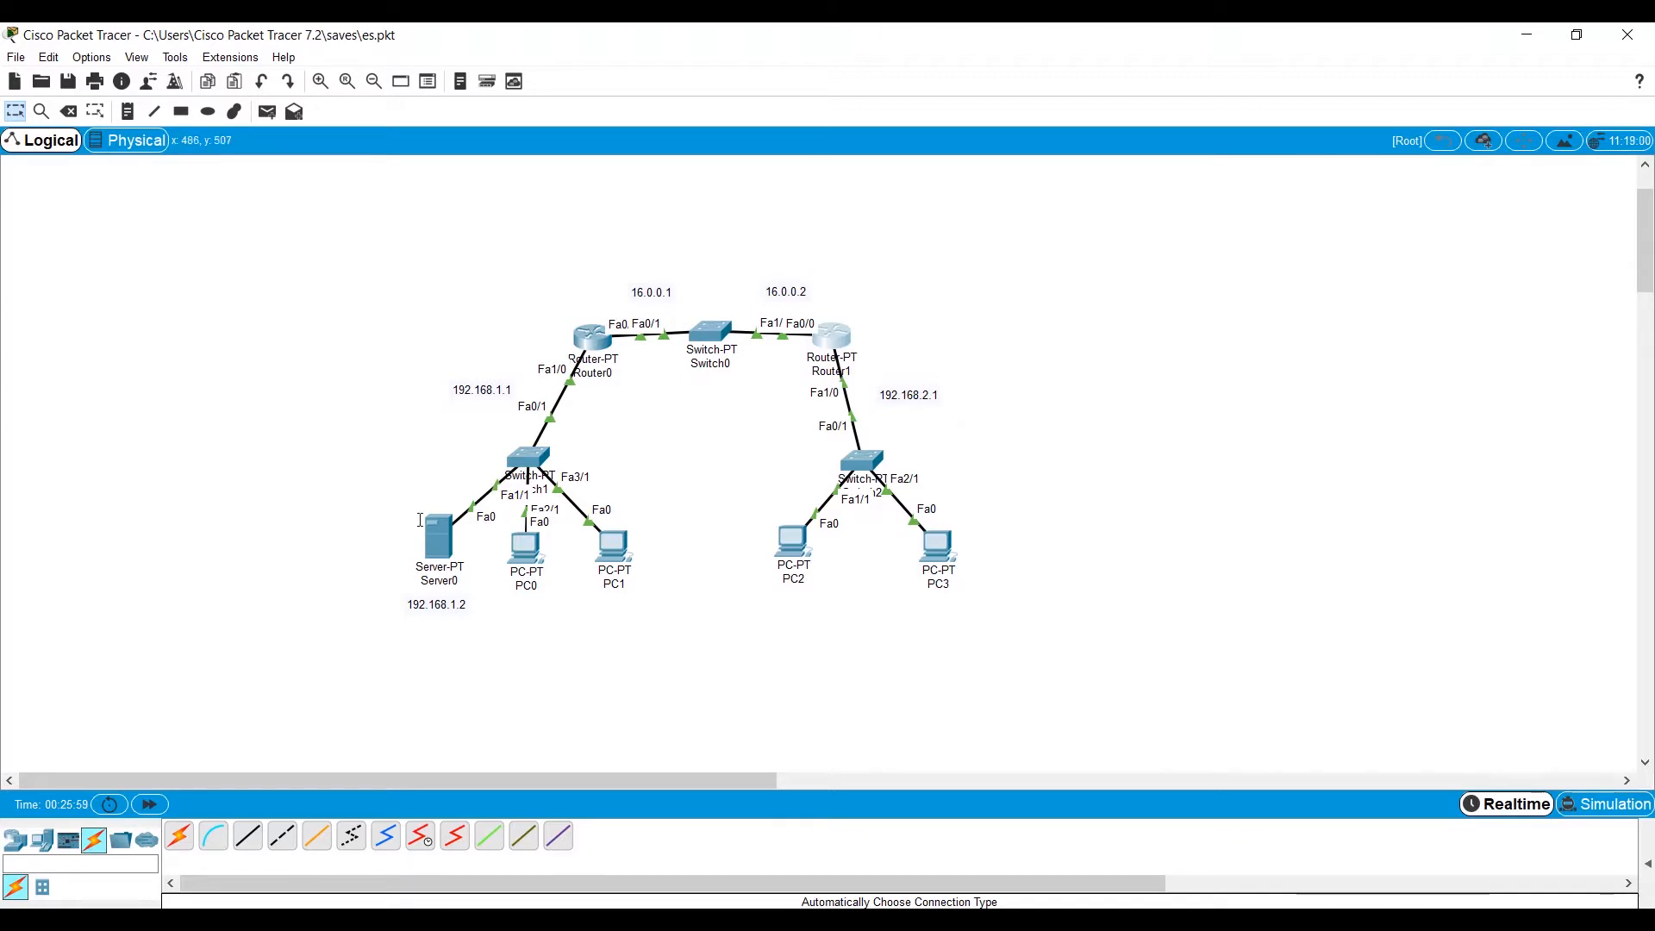
Set the IP helper address 192.168.1.2 on Router0's fa1/0 interface.
{"action": "mouse_move", "coordinate": [426, 552]}
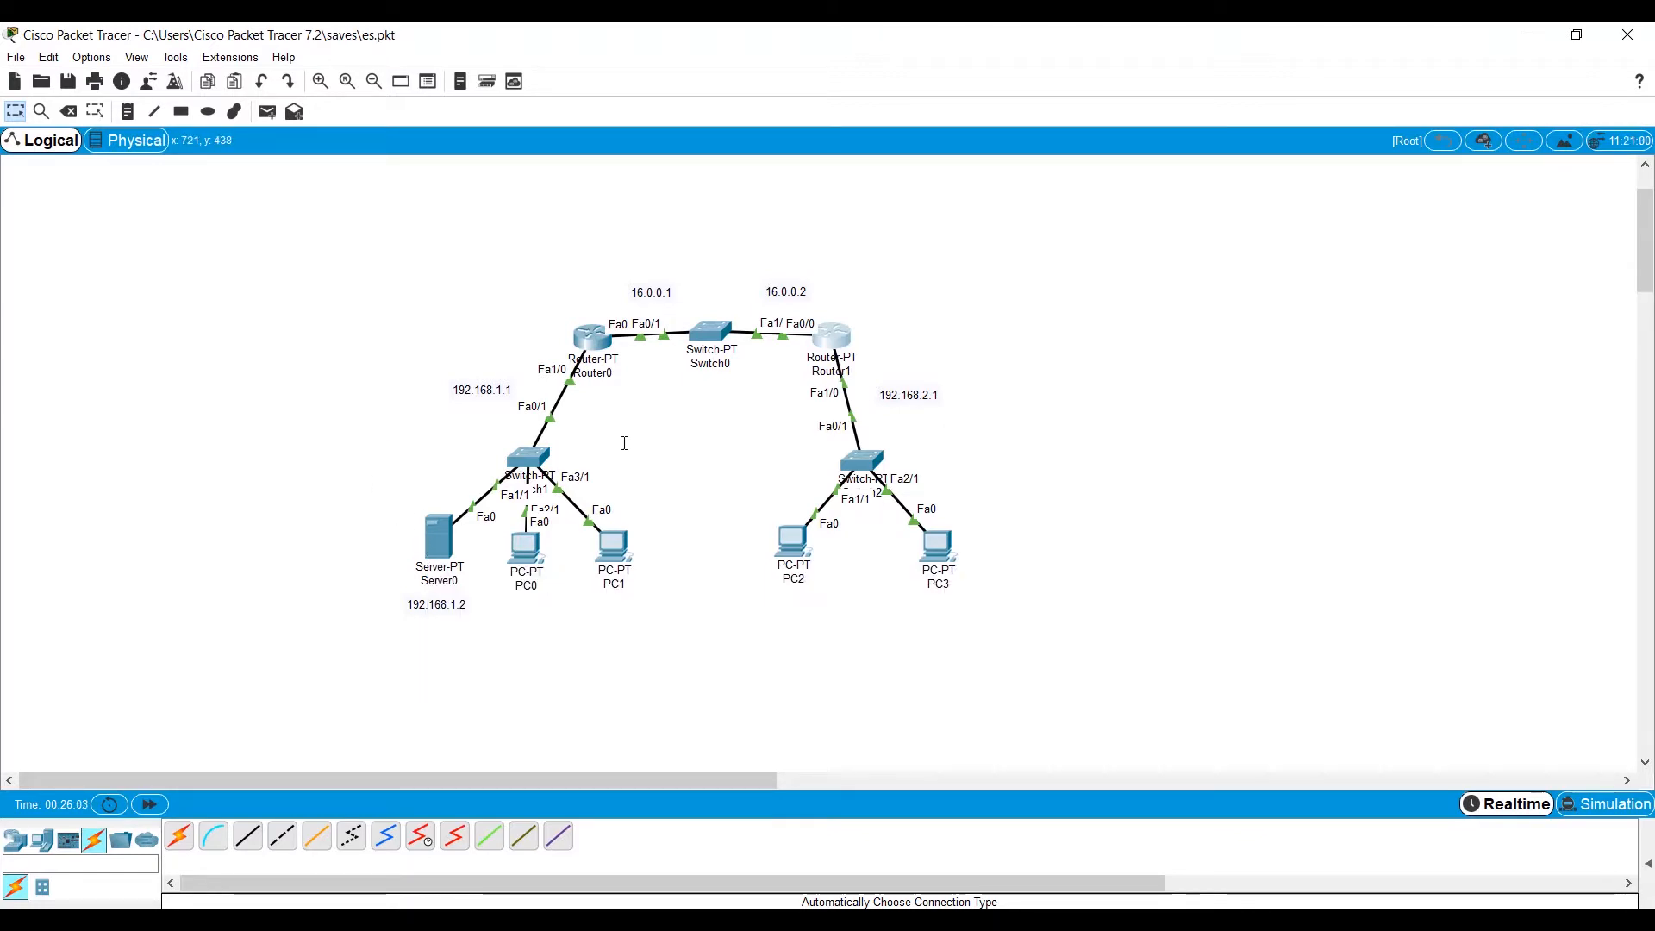
{"action": "left_click", "coordinate": [595, 339]}
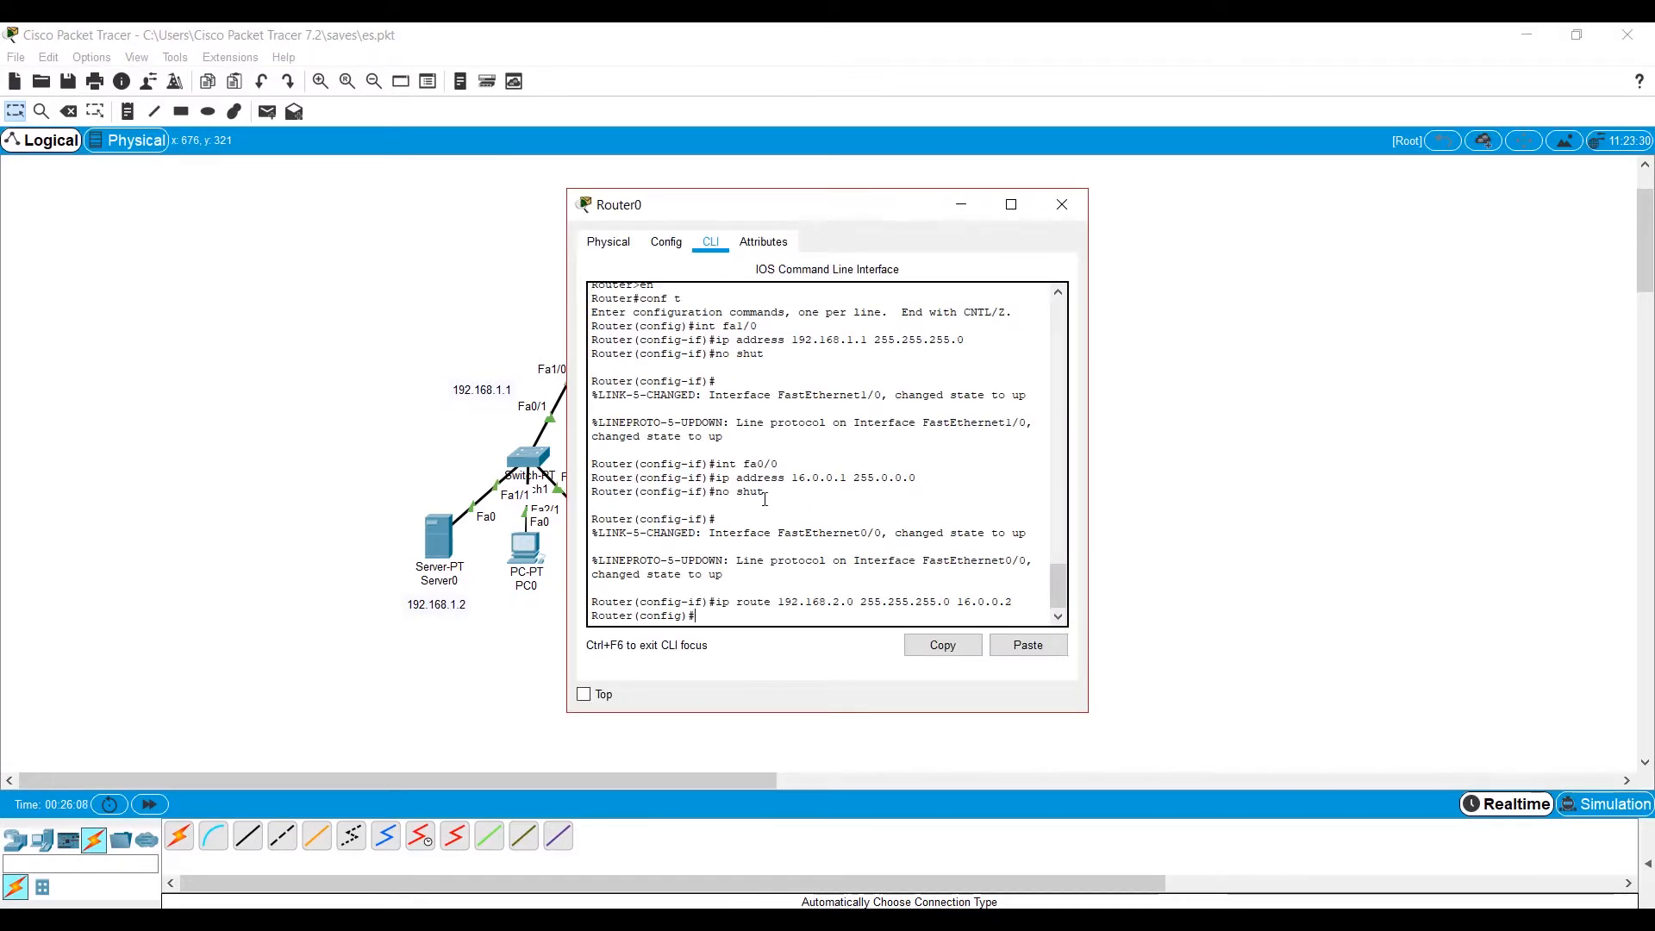
{"action": "type", "text": "int fa1/"}
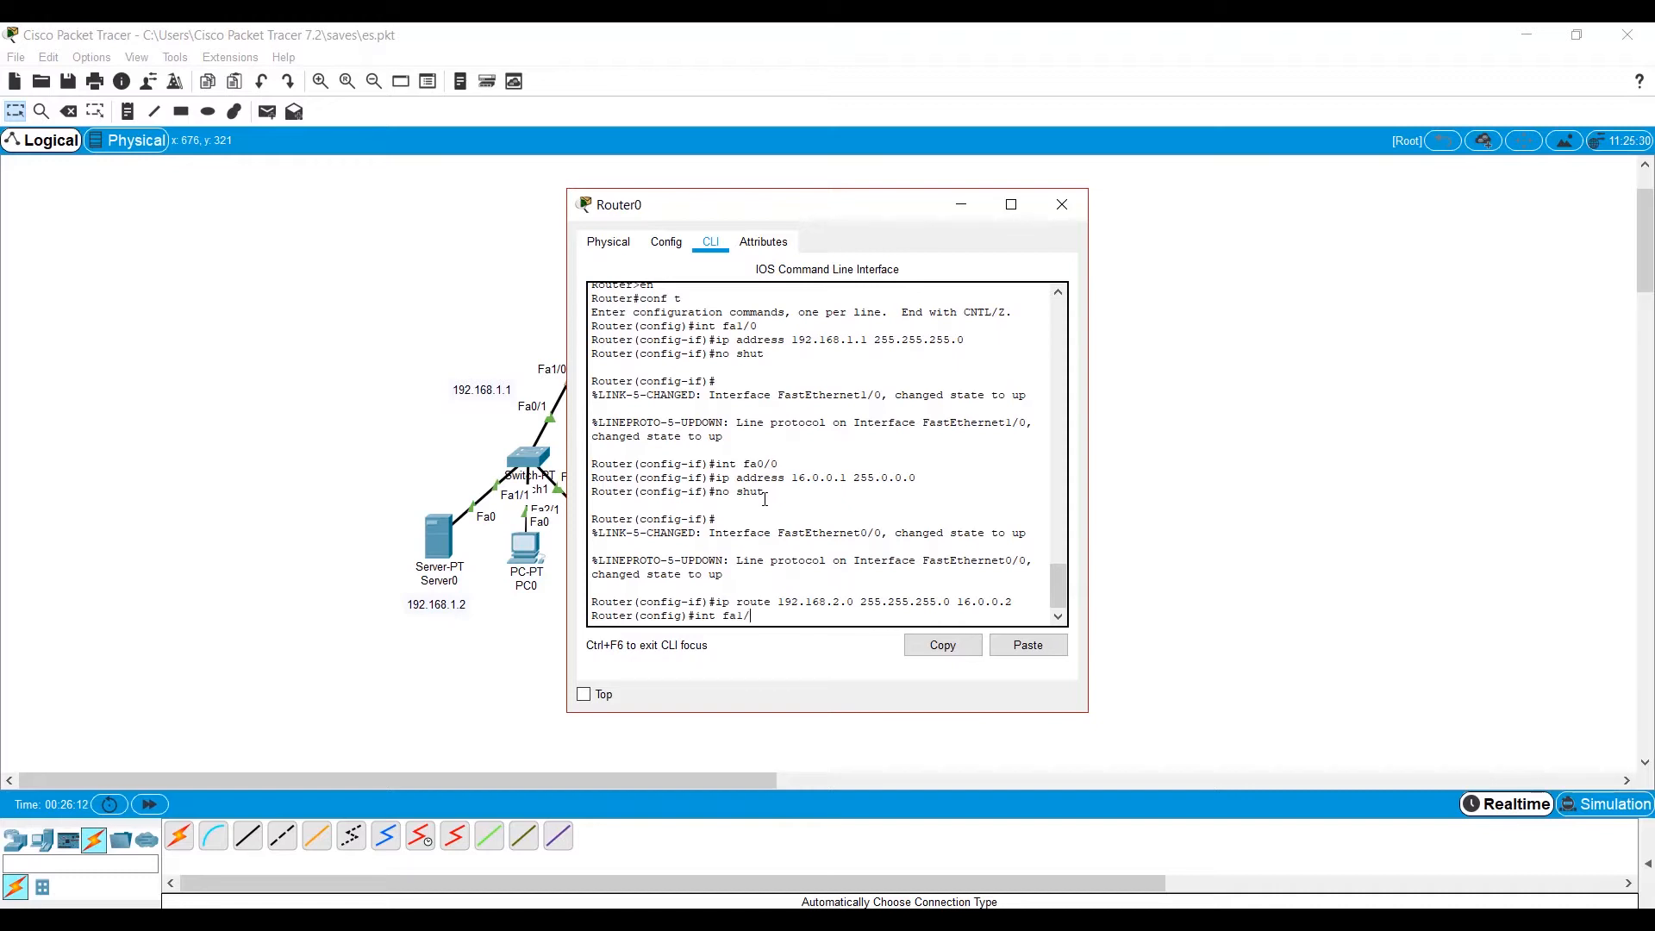
{"action": "type", "text": "0"}
{"action": "key", "text": "Return"}
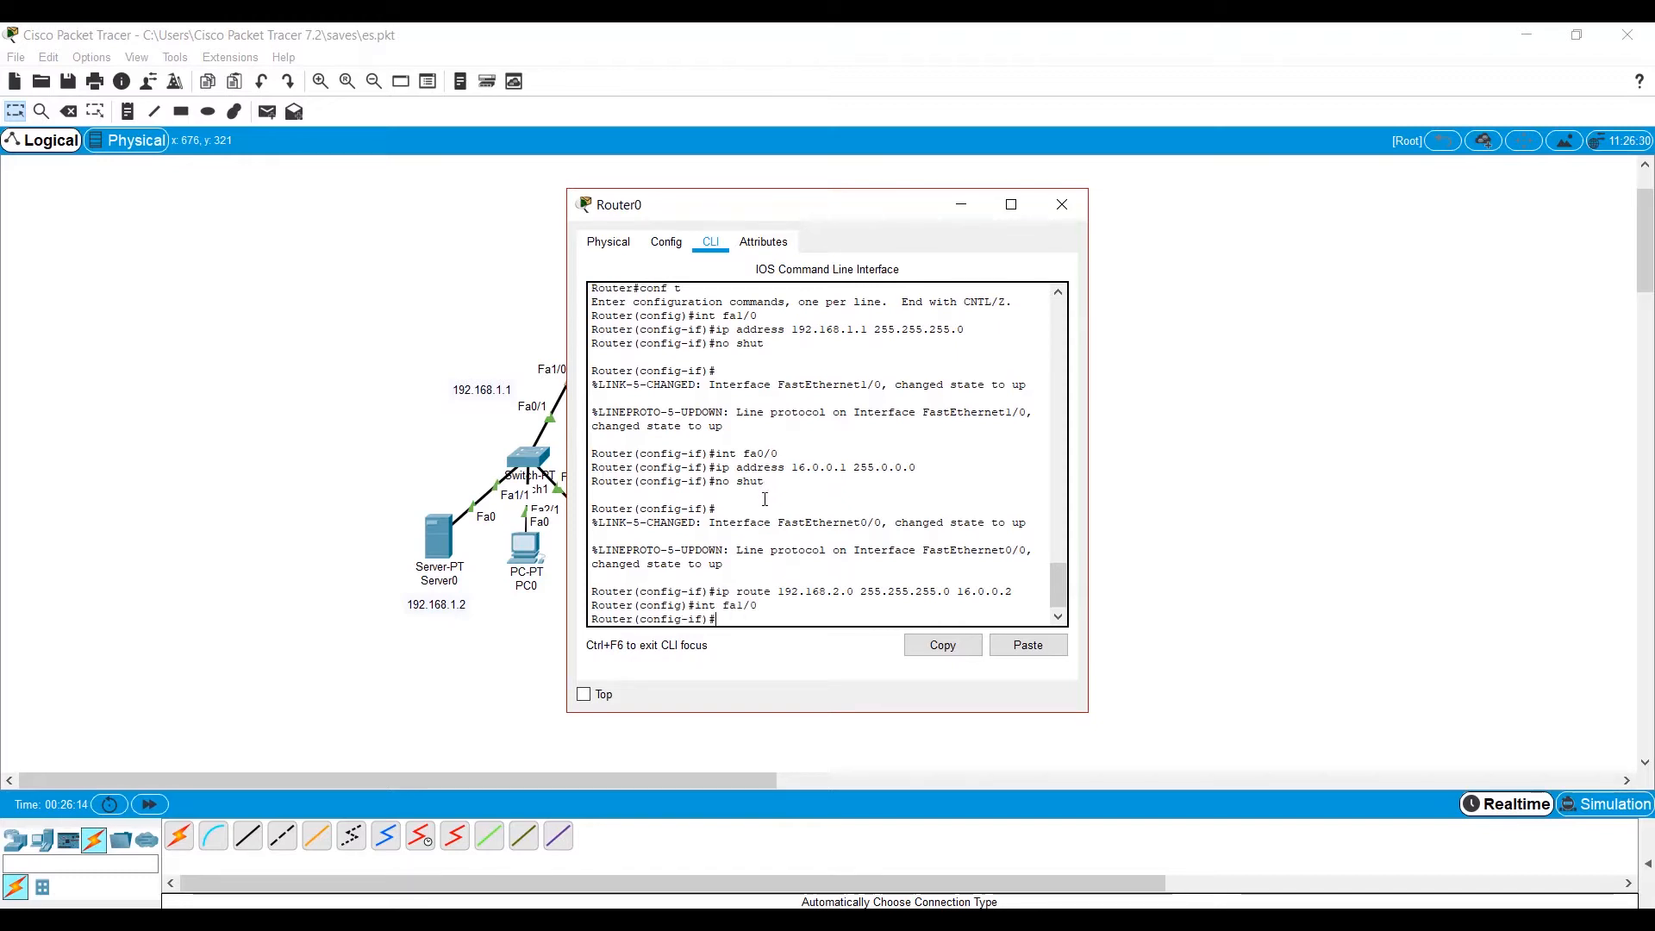
{"action": "type", "text": "ip helper"}
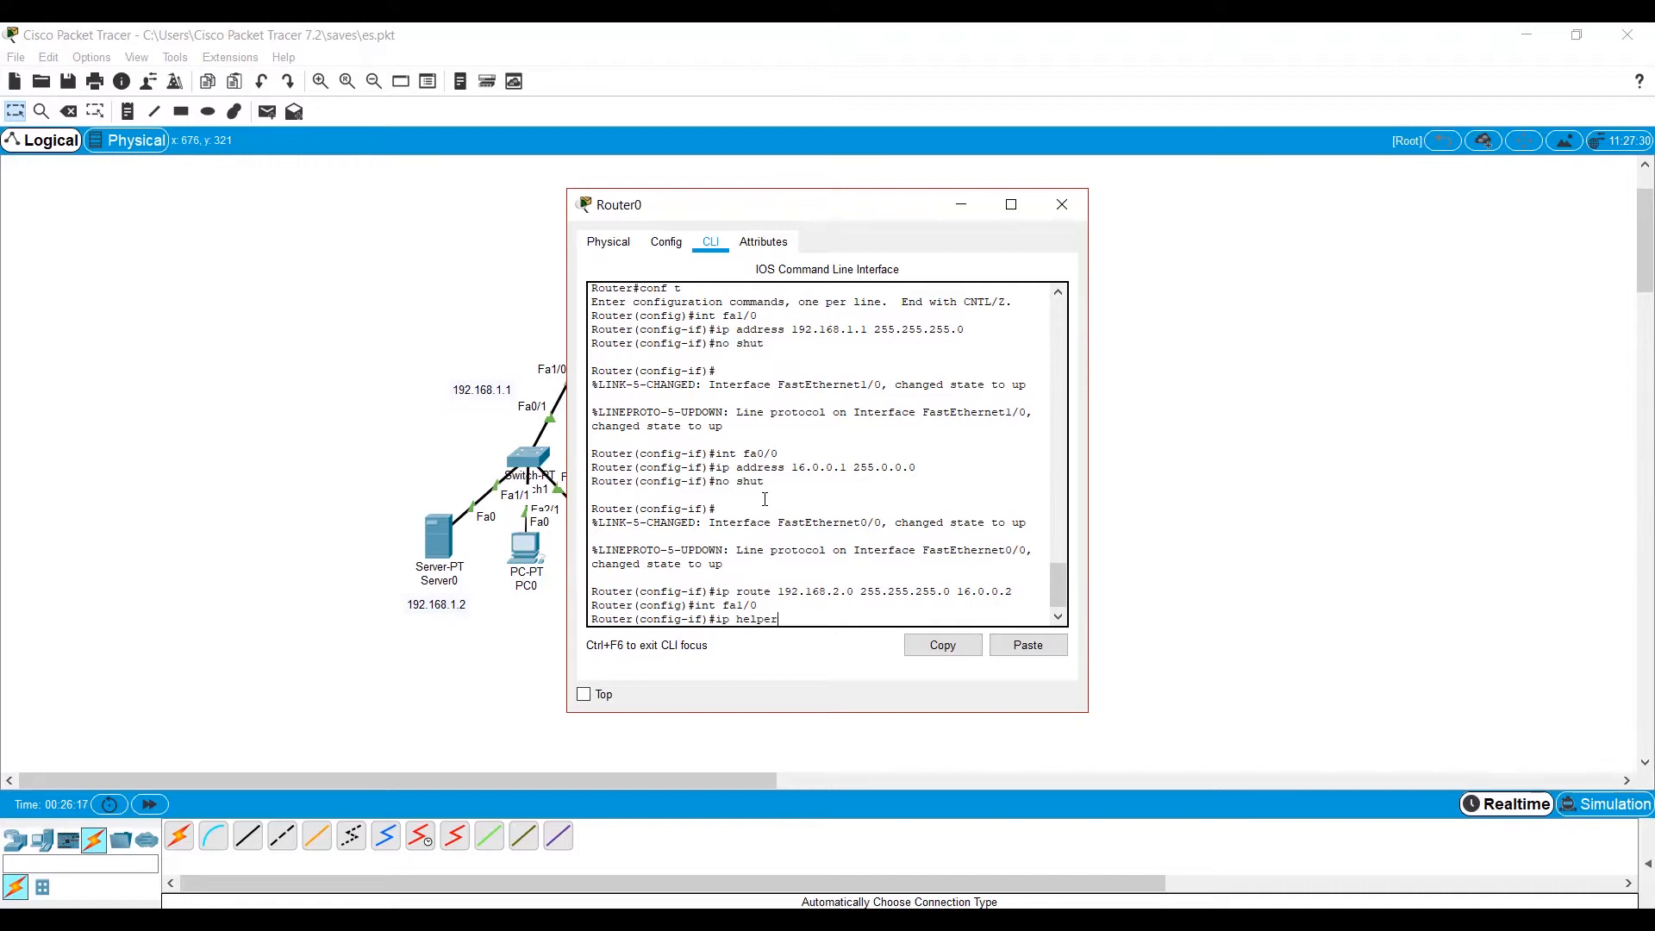
{"action": "key", "text": "Tab"}
{"action": "type", "text": "192.168.1"}
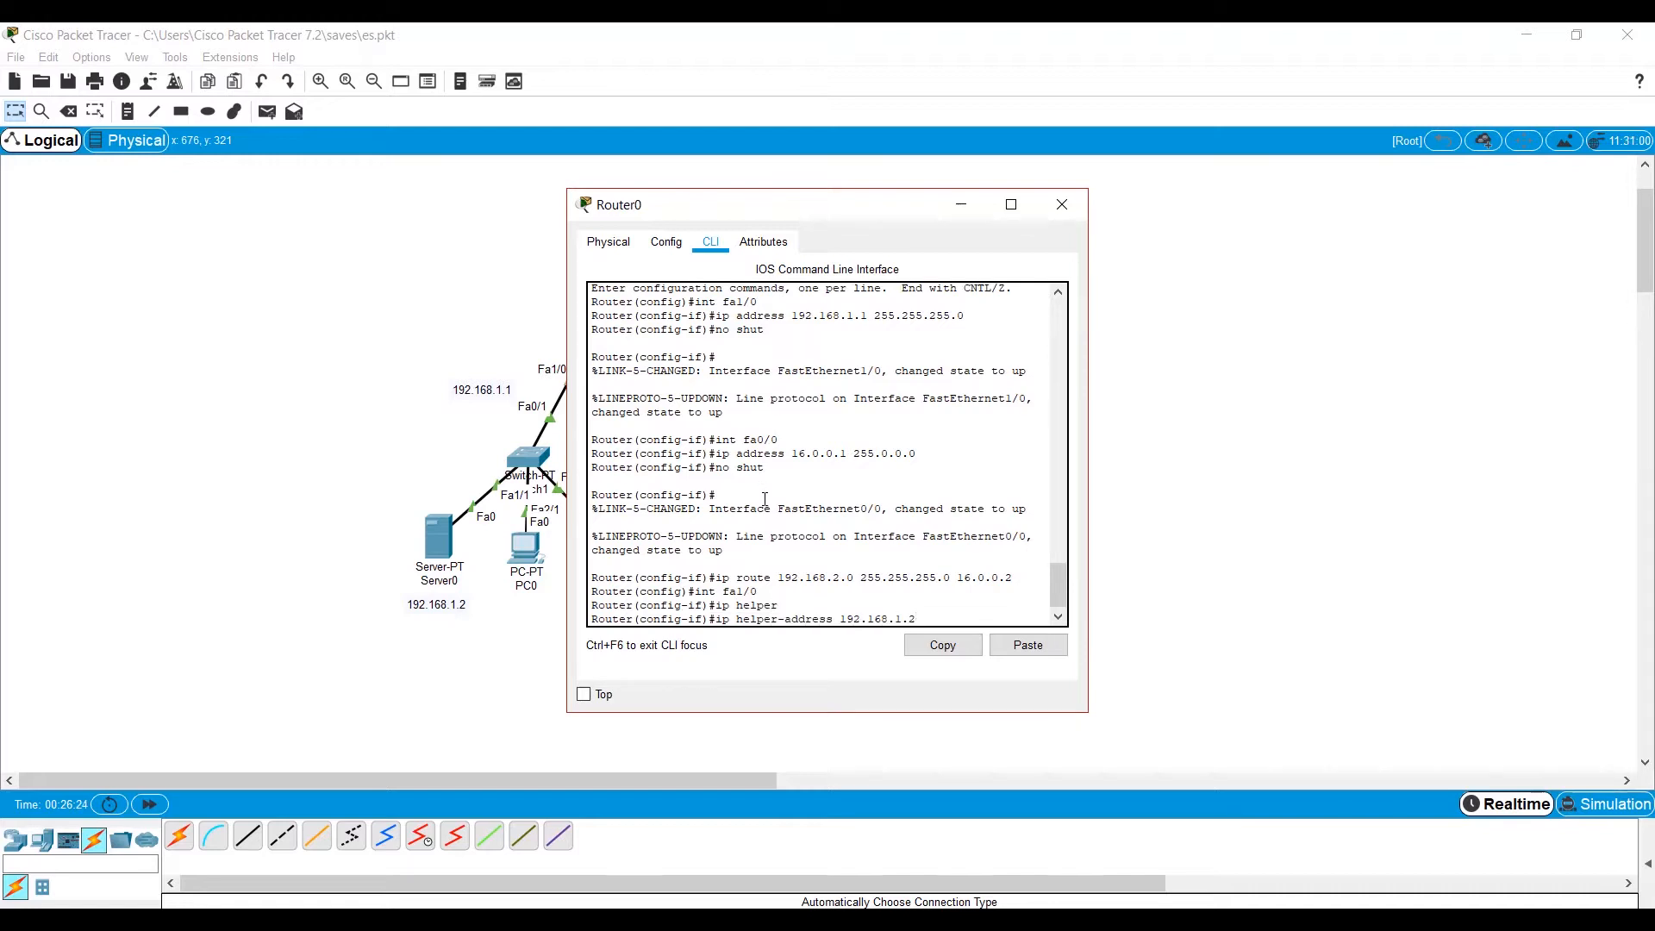
{"action": "type", "text": ".2"}
{"action": "key", "text": "Return"}
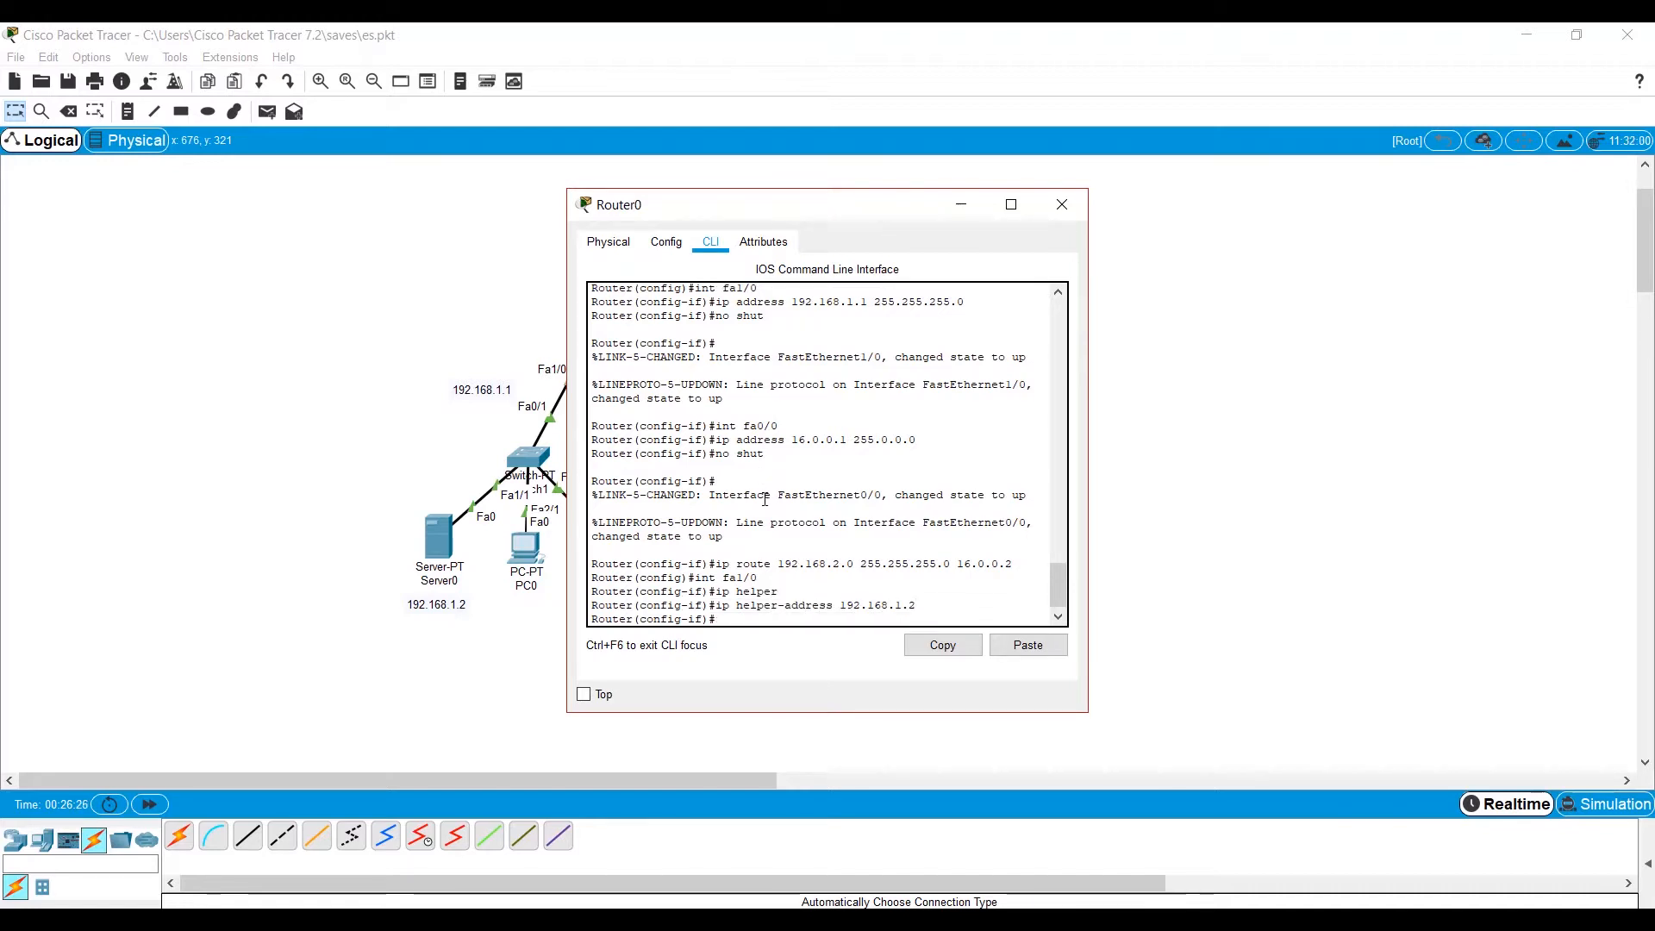
Set the IP helper address 192.168.1.2 on Router0's fa0/0 interface and close the router's window.
{"action": "type", "text": "int fa"}
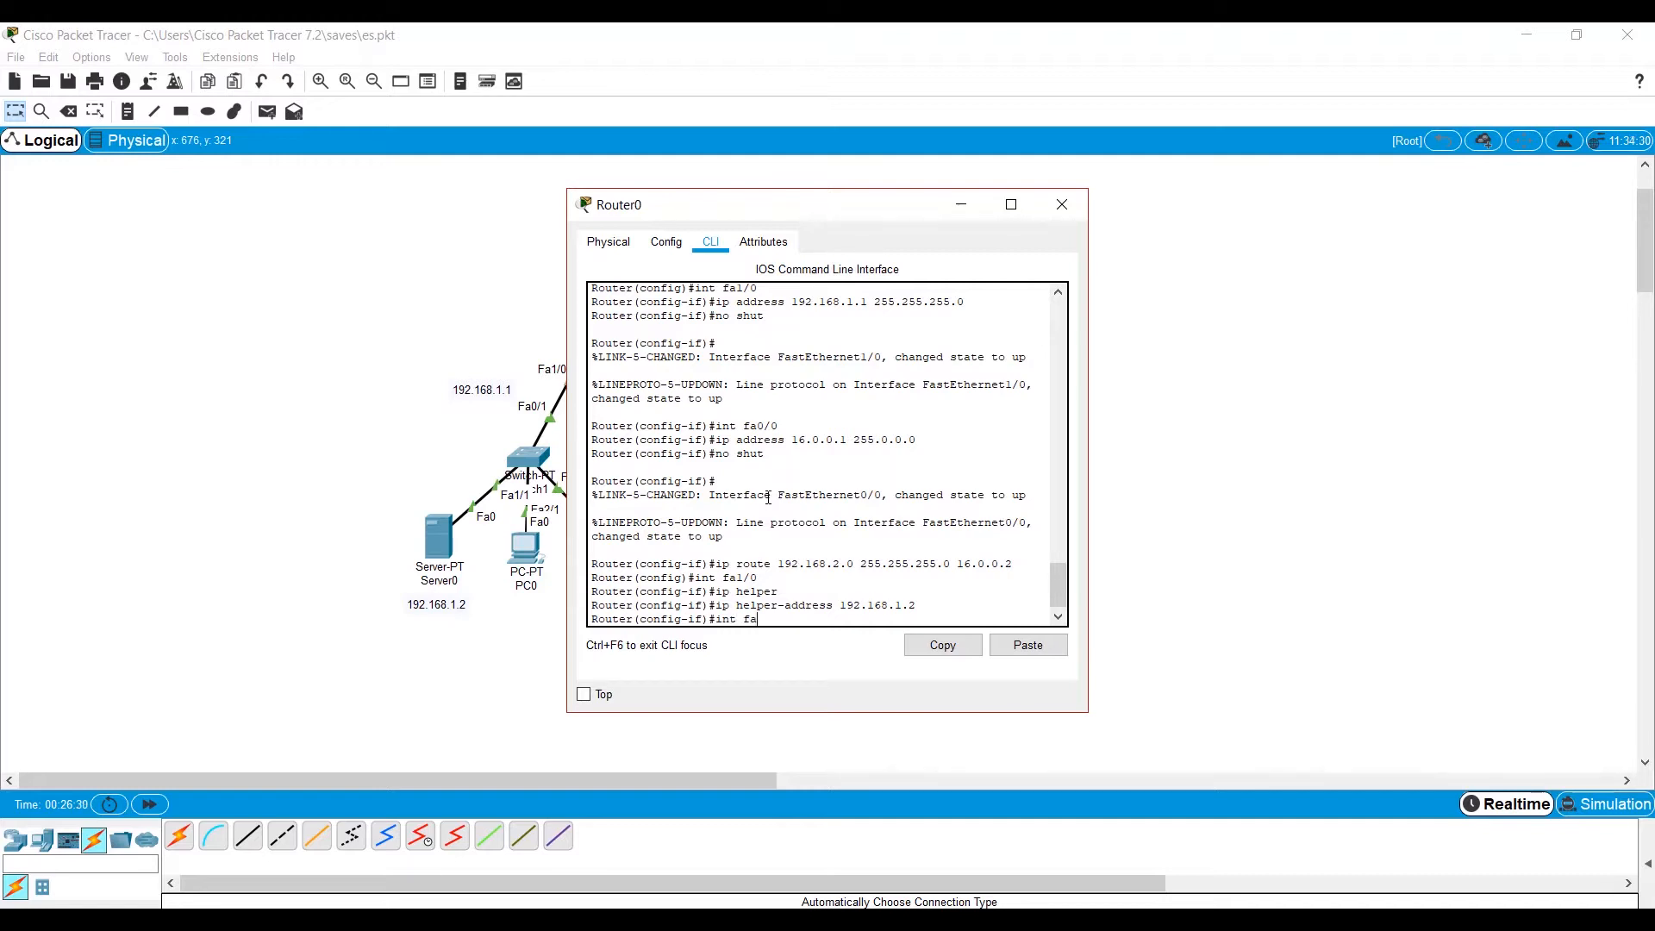
{"action": "type", "text": "0/"}
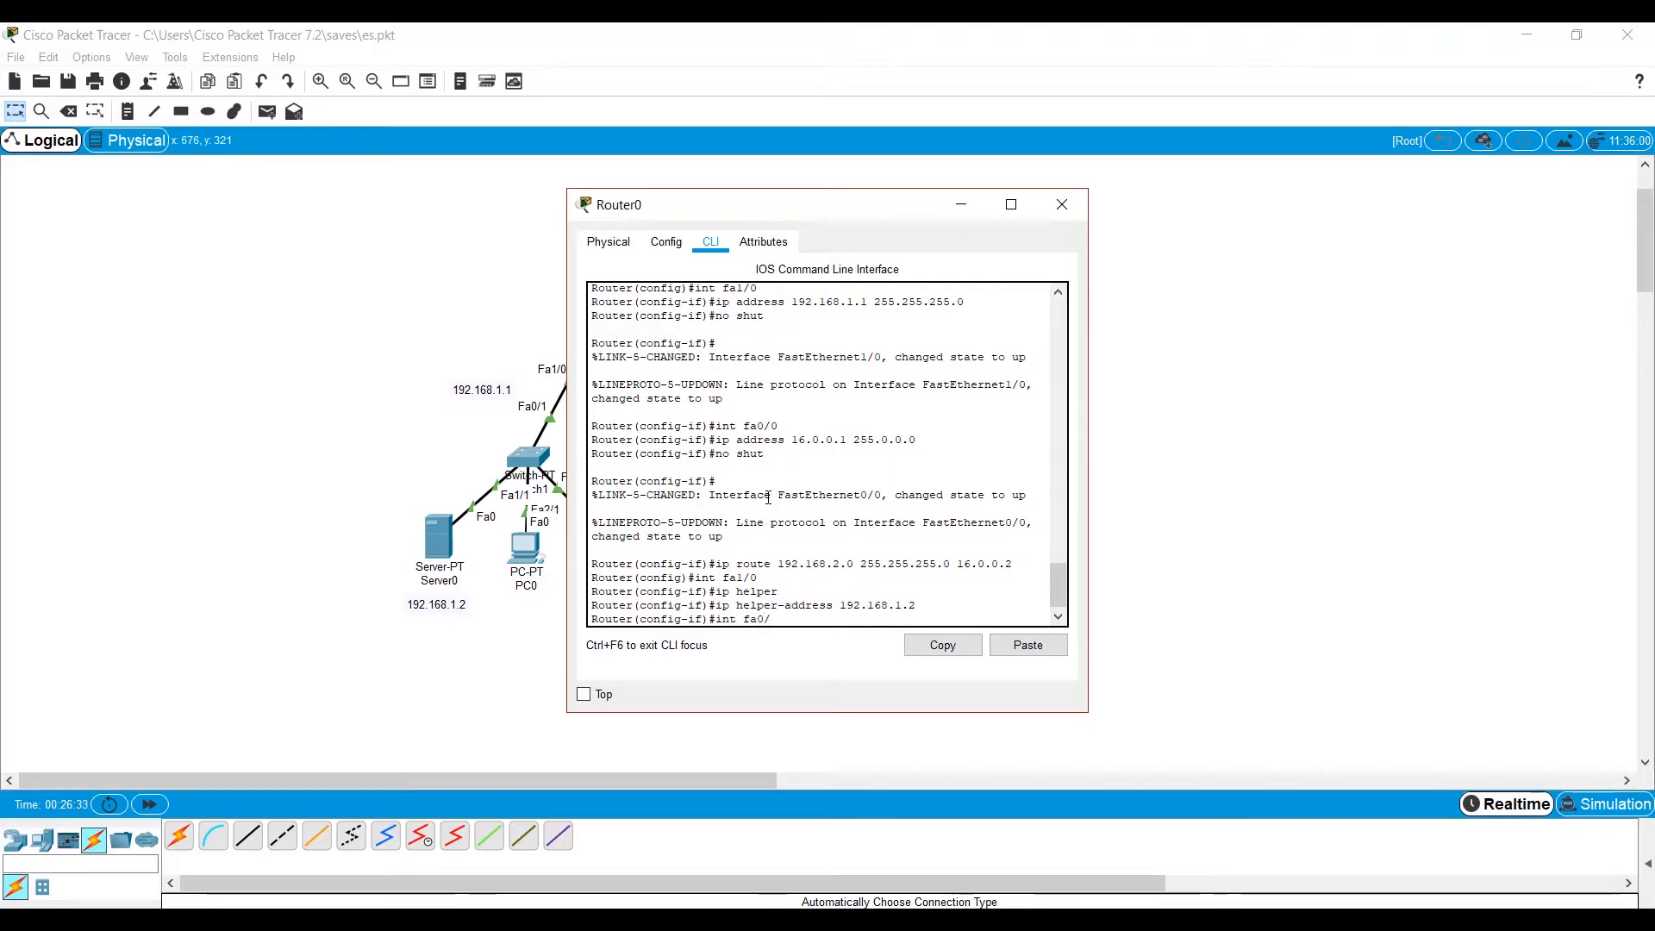
{"action": "type", "text": "0"}
{"action": "key", "text": "Return"}
{"action": "type", "text": "ip helper"}
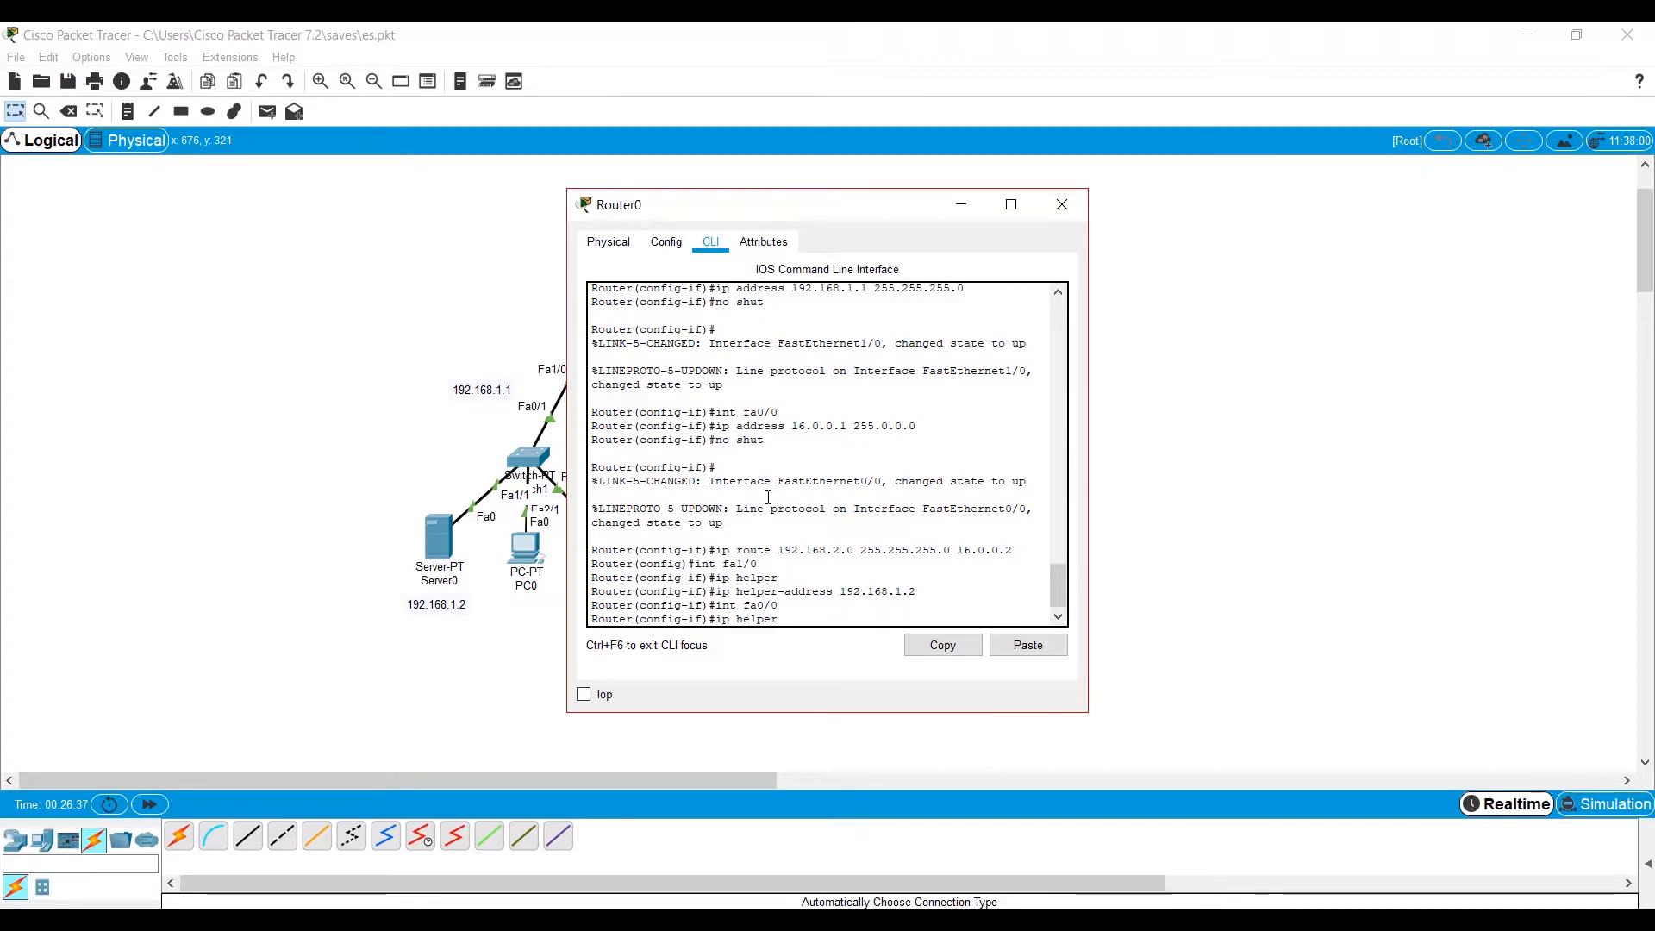
{"action": "type", "text": "-address 192.168.1."}
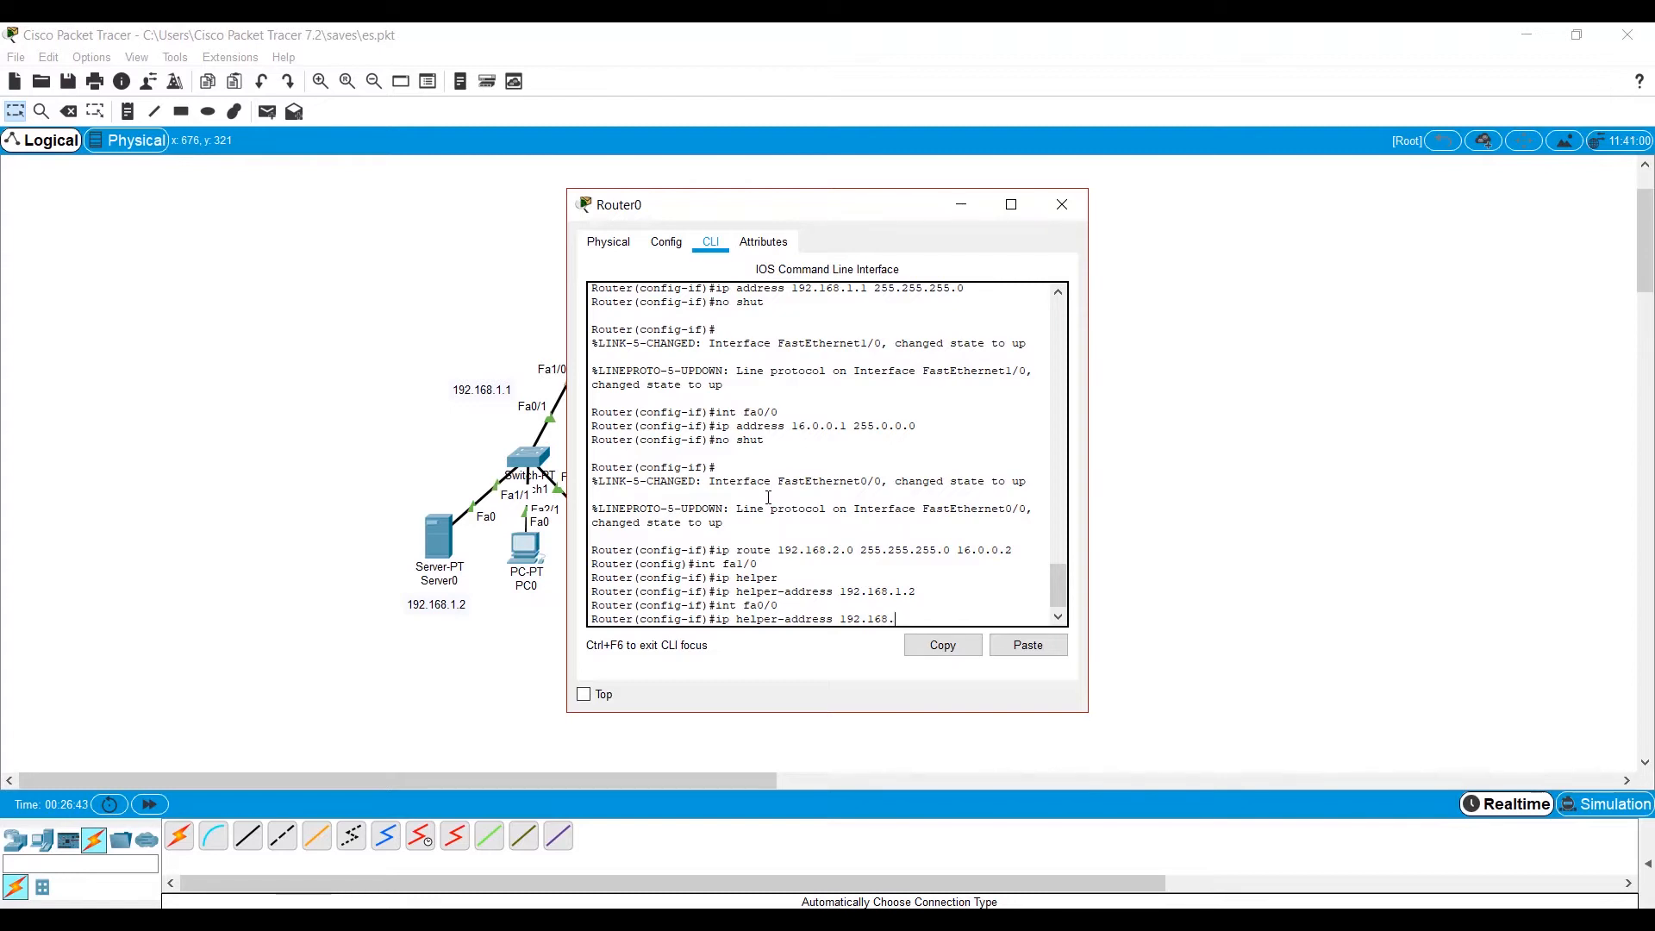
{"action": "type", "text": "2"}
{"action": "key", "text": "Return"}
{"action": "left_click", "coordinate": [1060, 204]}
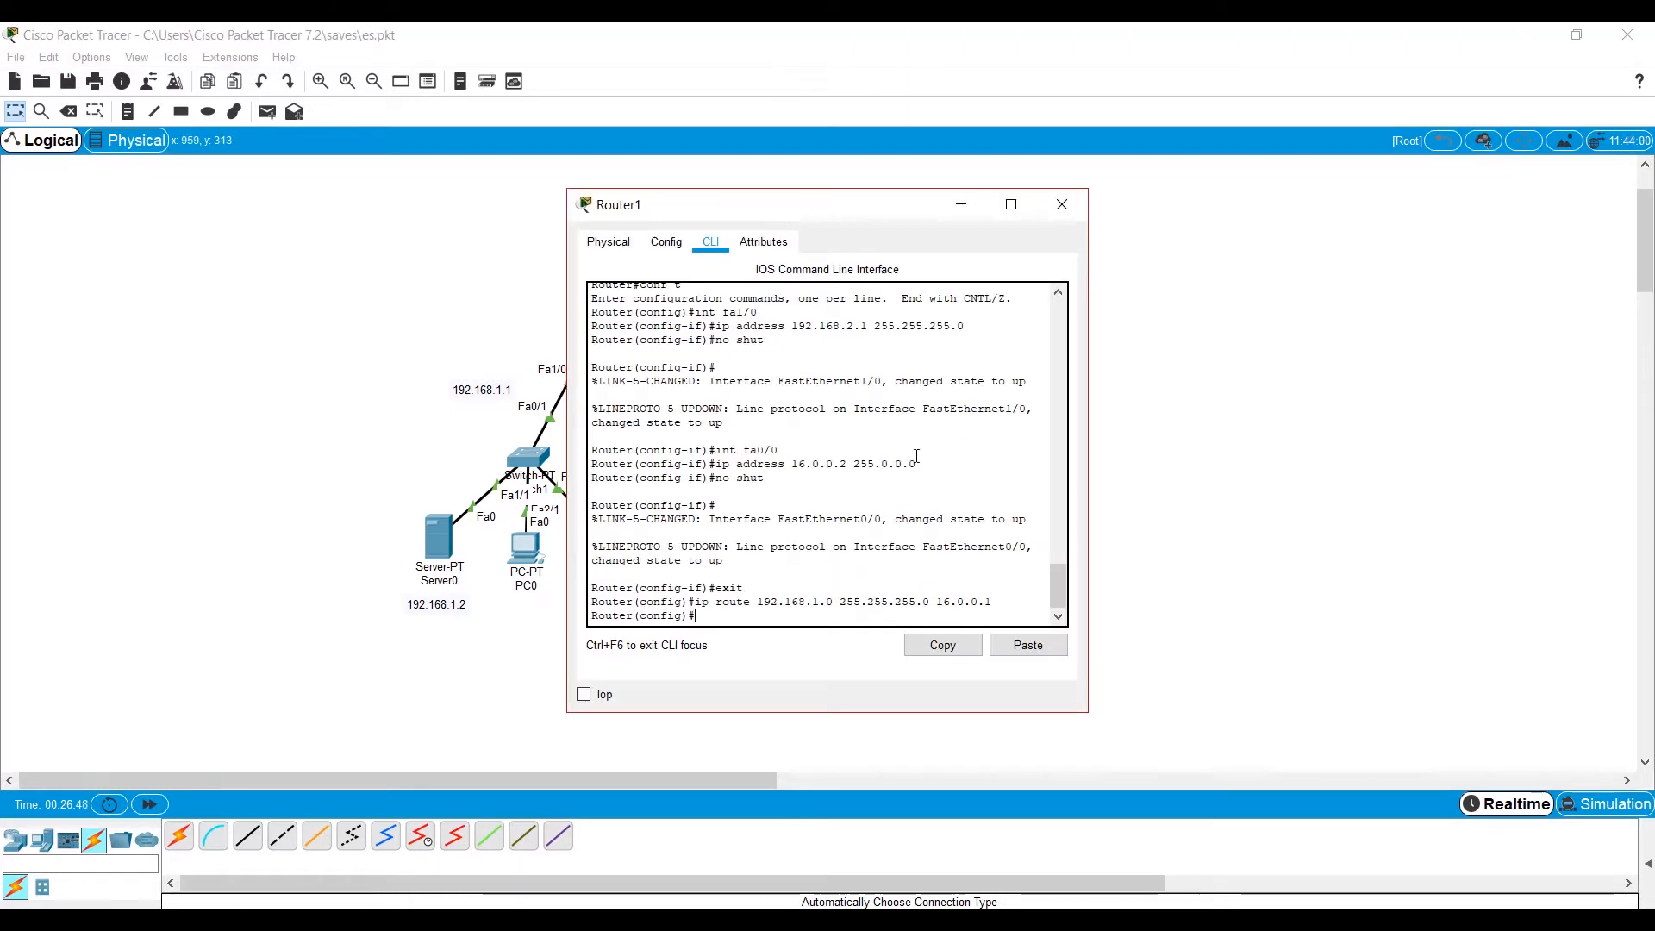
Set the IP helper address 192.168.1.2 on Router1's fa1/0 interface.
{"action": "type", "text": "int fa1"}
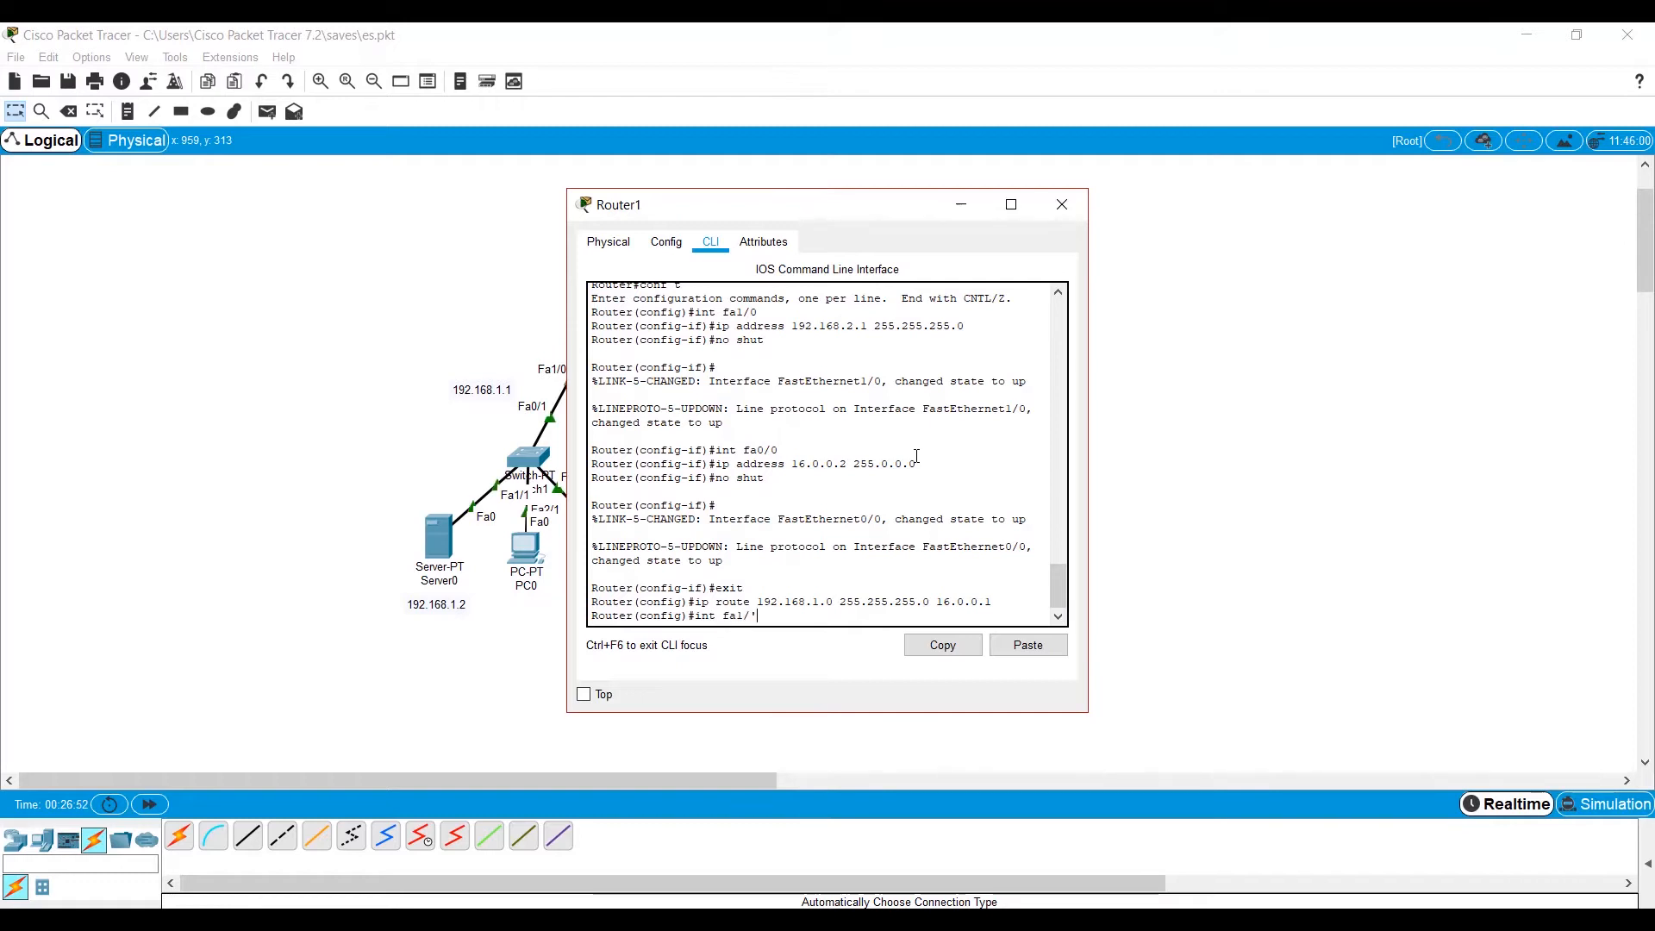
{"action": "type", "text": "/0"}
{"action": "key", "text": "Return"}
{"action": "type", "text": "ip helper"}
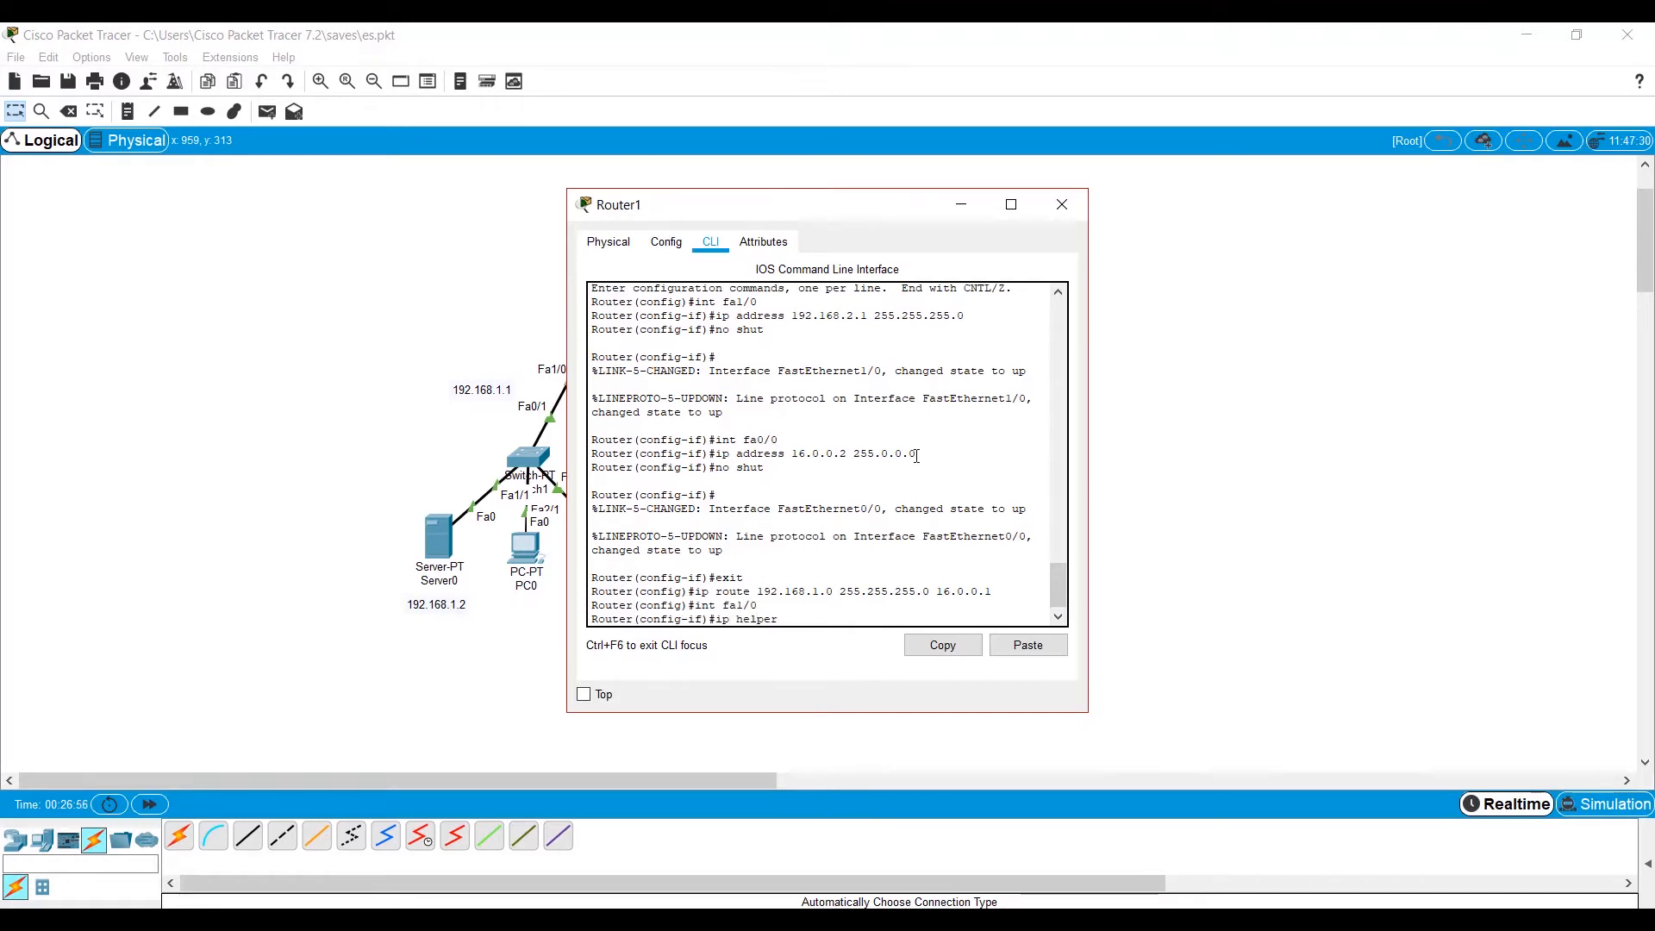
{"action": "key", "text": "Tab"}
{"action": "type", "text": "192.168"}
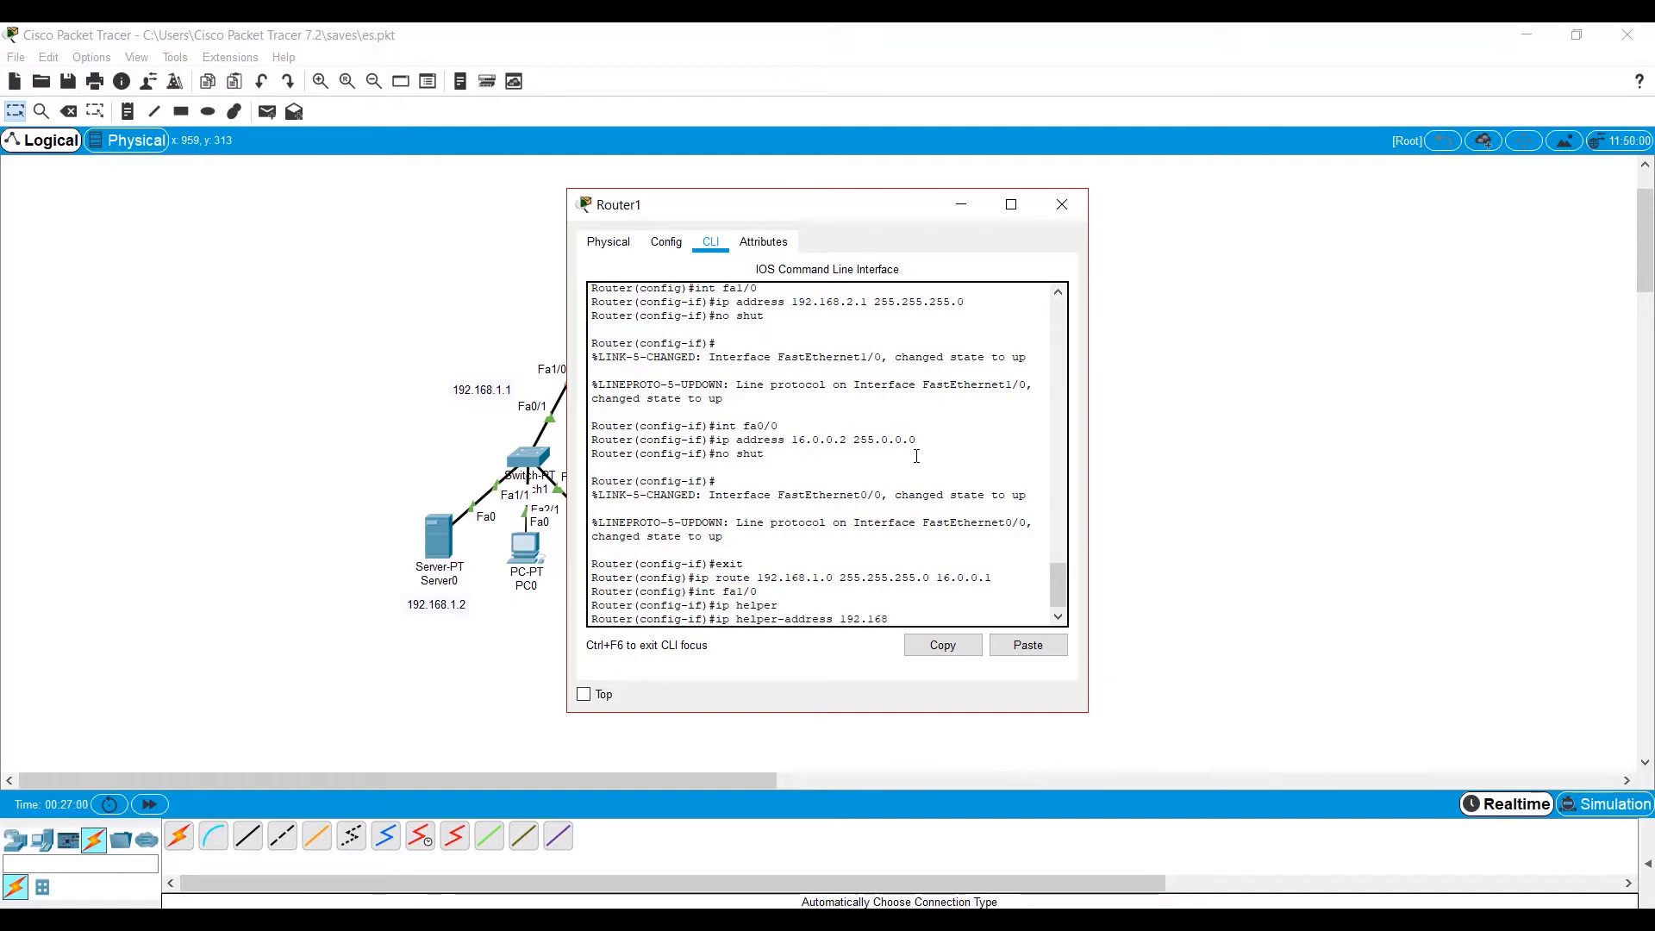
{"action": "type", "text": "."}
{"action": "type", "text": "1.2"}
{"action": "key", "text": "Return"}
Set the IP helper address 192.168.1.2 on Router1's fa0/0 interface.
{"action": "type", "text": "int fa1"}
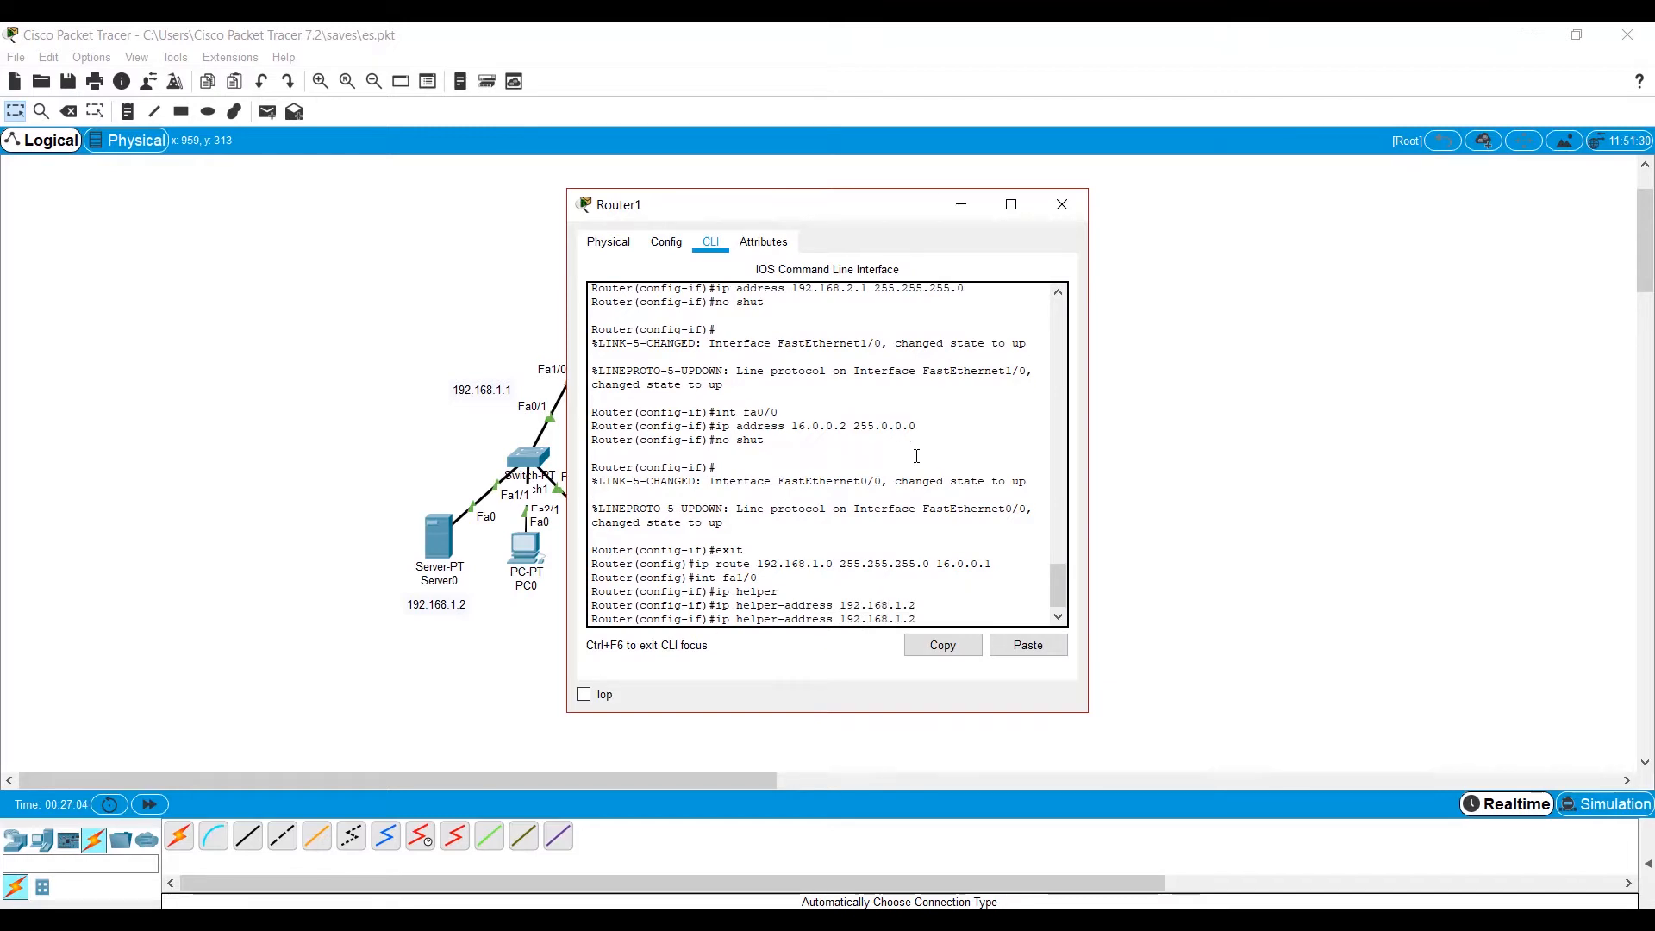
{"action": "key", "text": "BackSpace"}
{"action": "type", "text": "0/"}
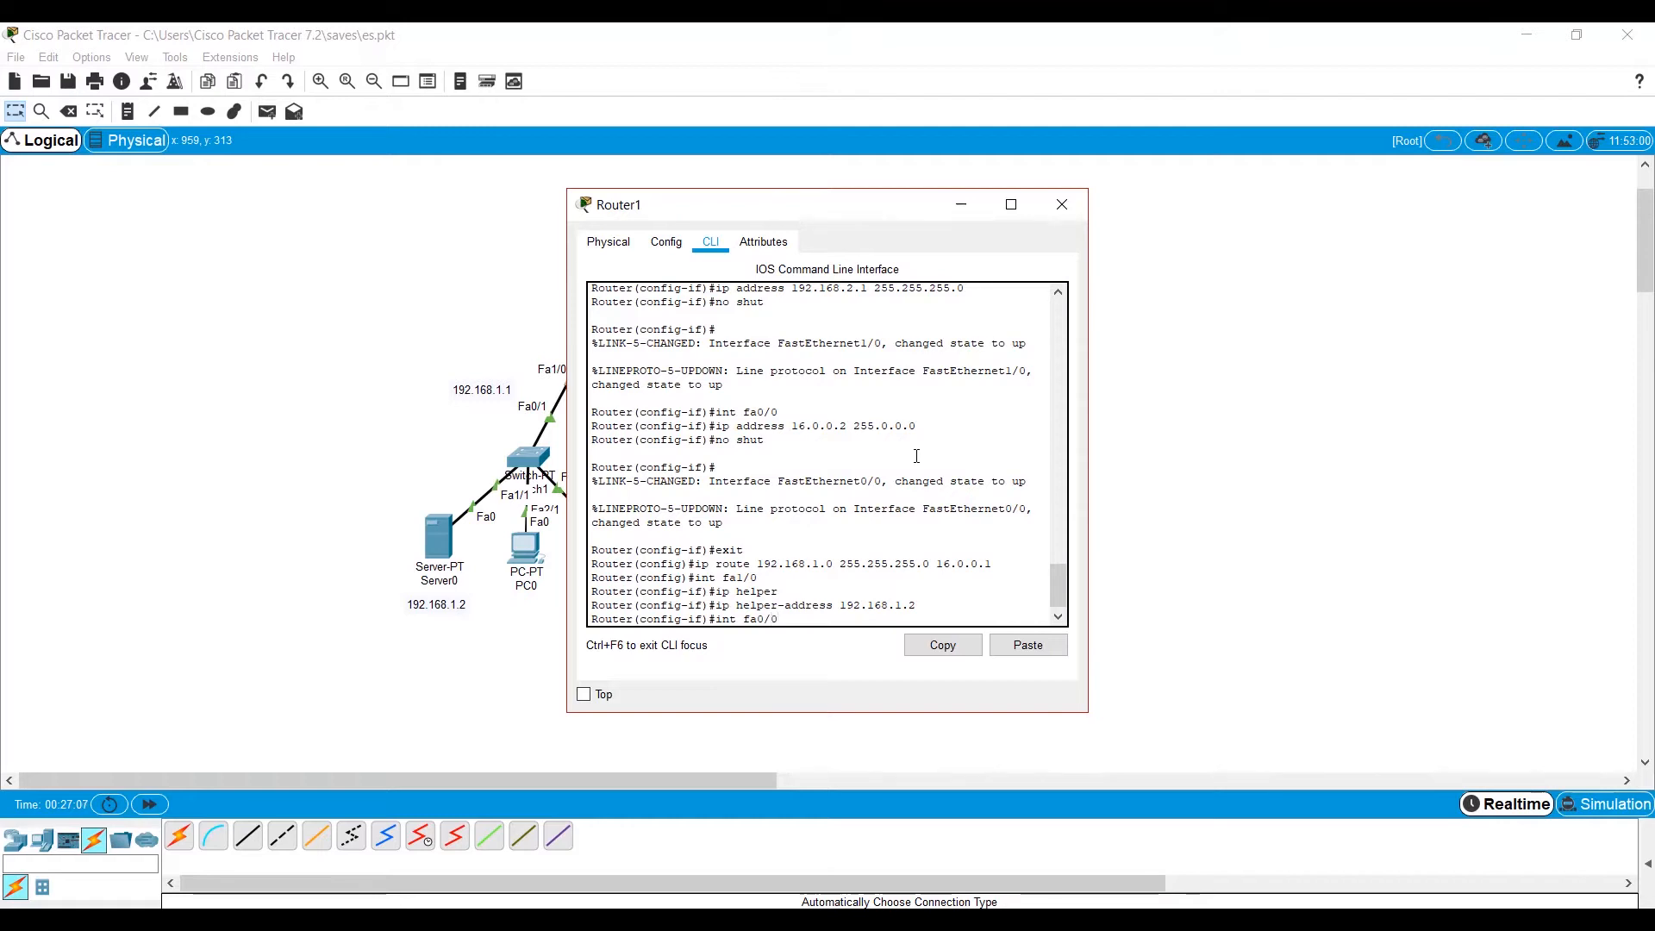
{"action": "type", "text": "0"}
{"action": "key", "text": "Return"}
{"action": "key", "text": "Up"}
{"action": "key", "text": "Up"}
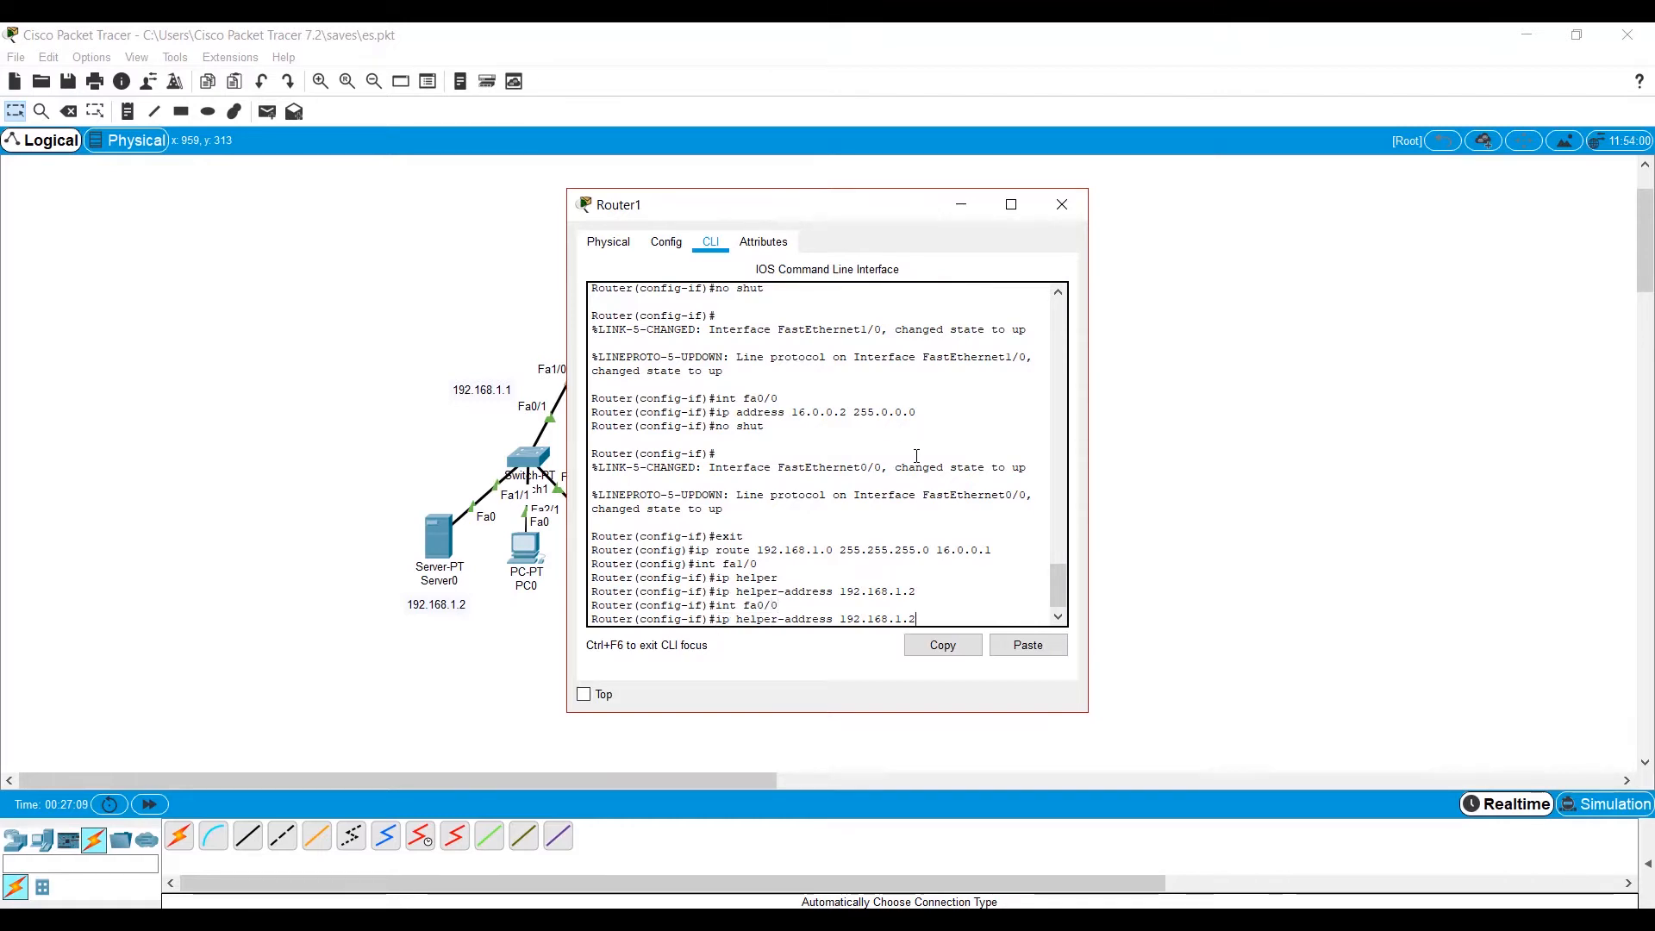
{"action": "key", "text": "Return"}
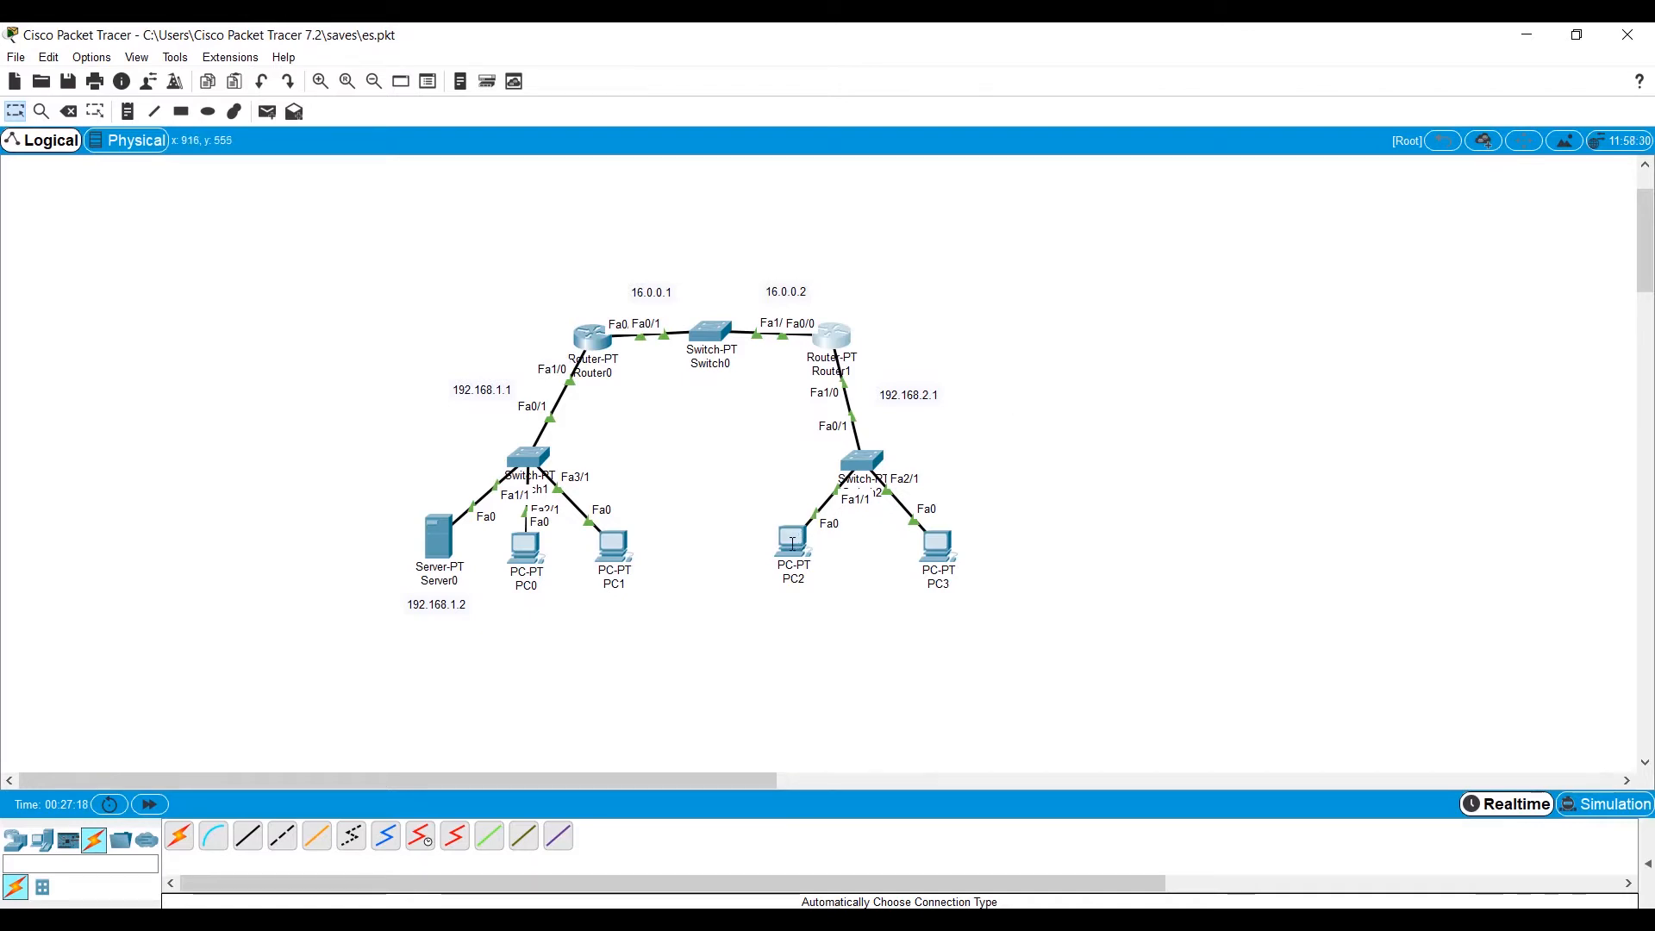
Renew PC2's address by switching its IPv4 configuration to Static and back to DHCP.
{"action": "mouse_move", "coordinate": [791, 545]}
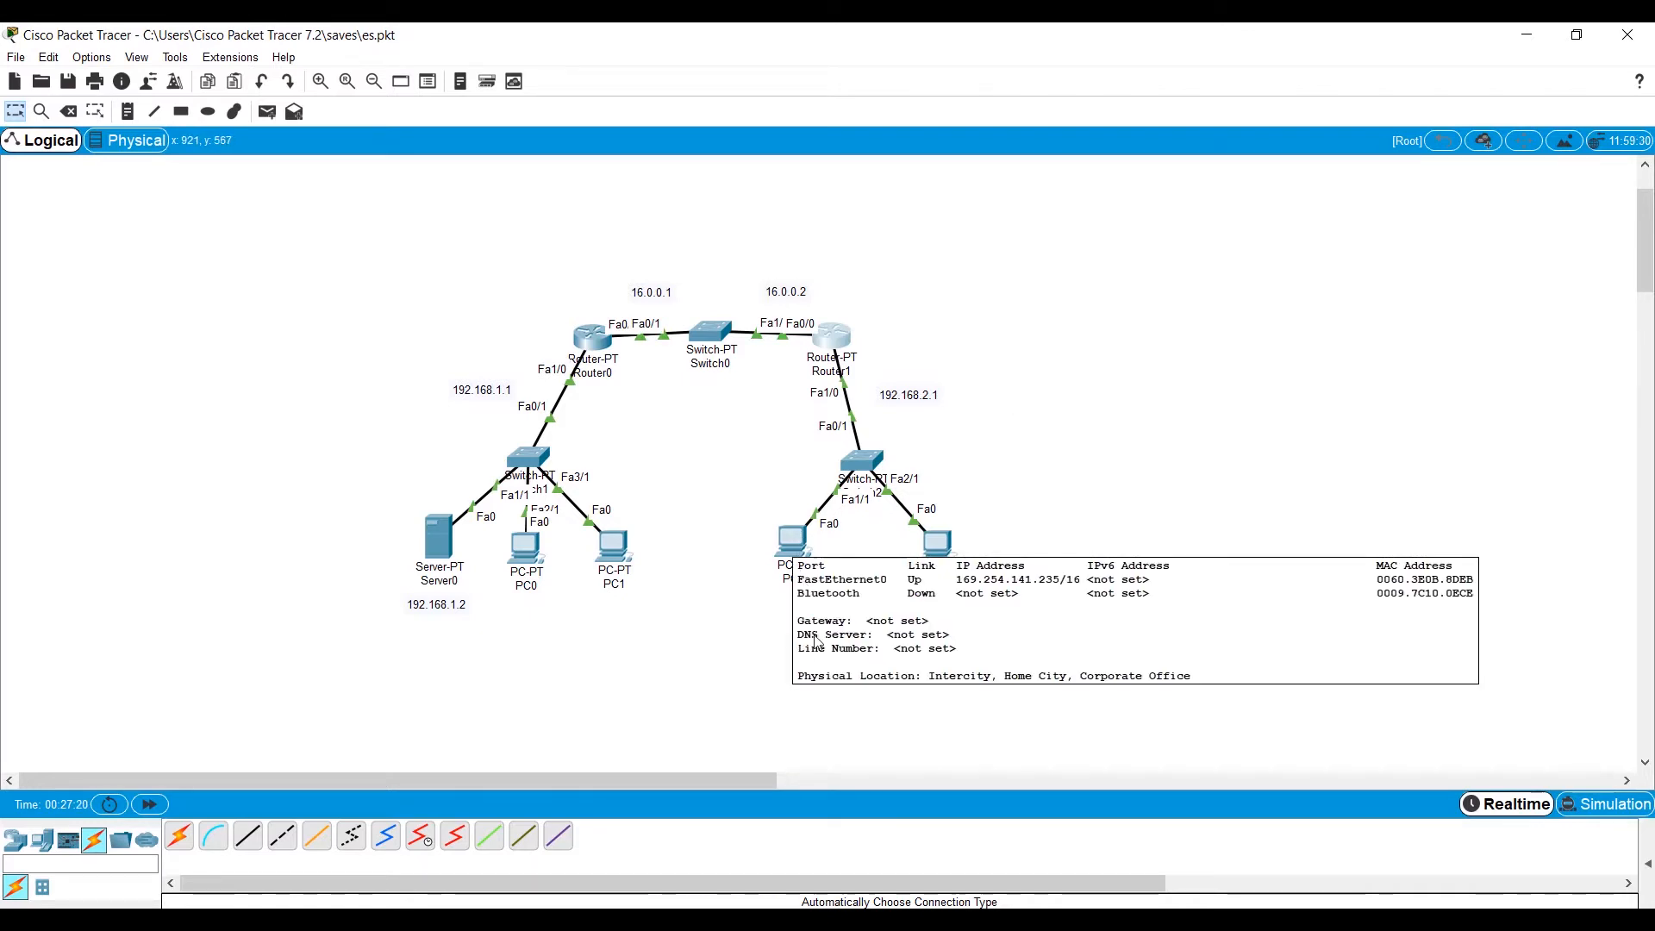
{"action": "left_click", "coordinate": [794, 543]}
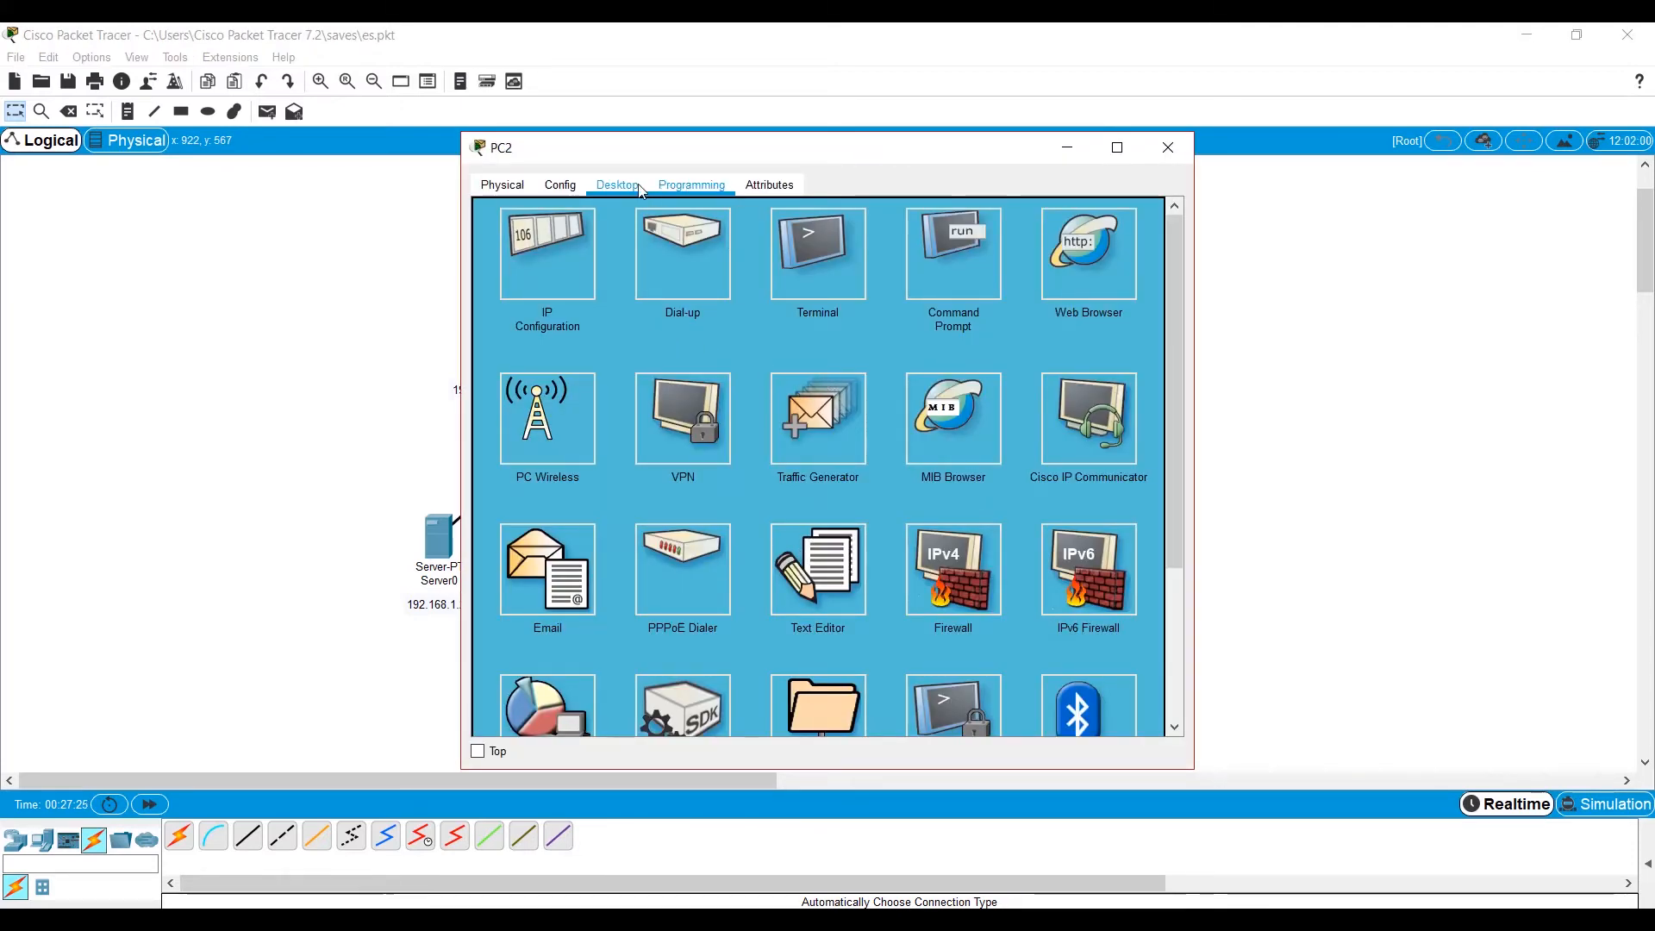
{"action": "left_click", "coordinate": [536, 265]}
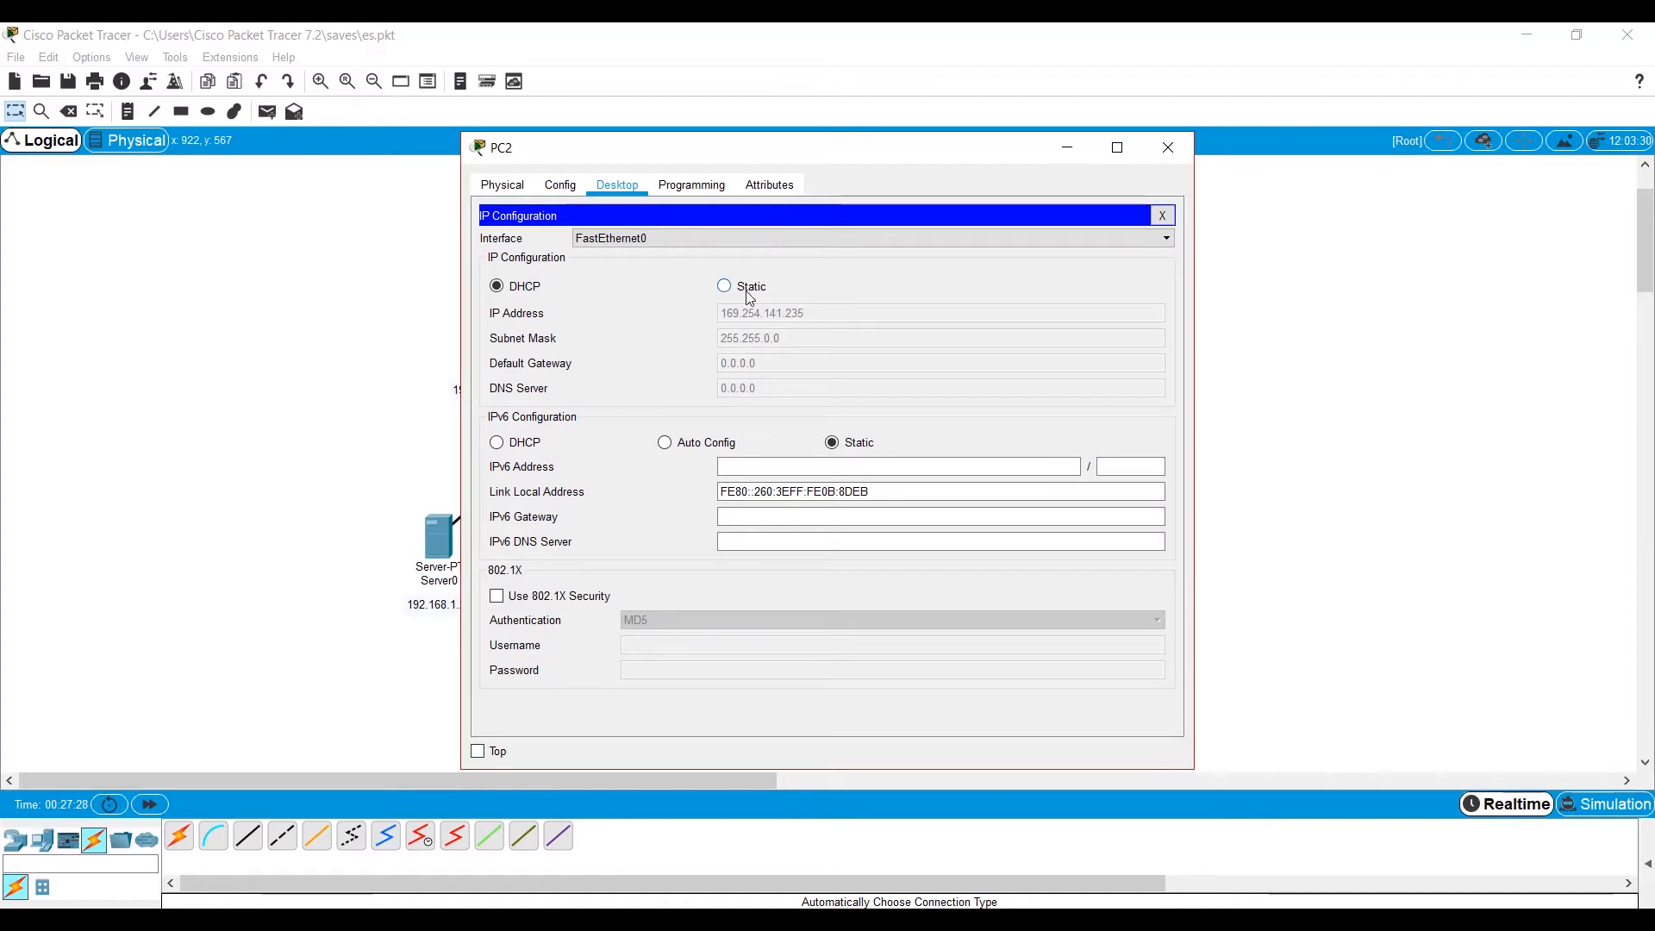
{"action": "left_click", "coordinate": [722, 290]}
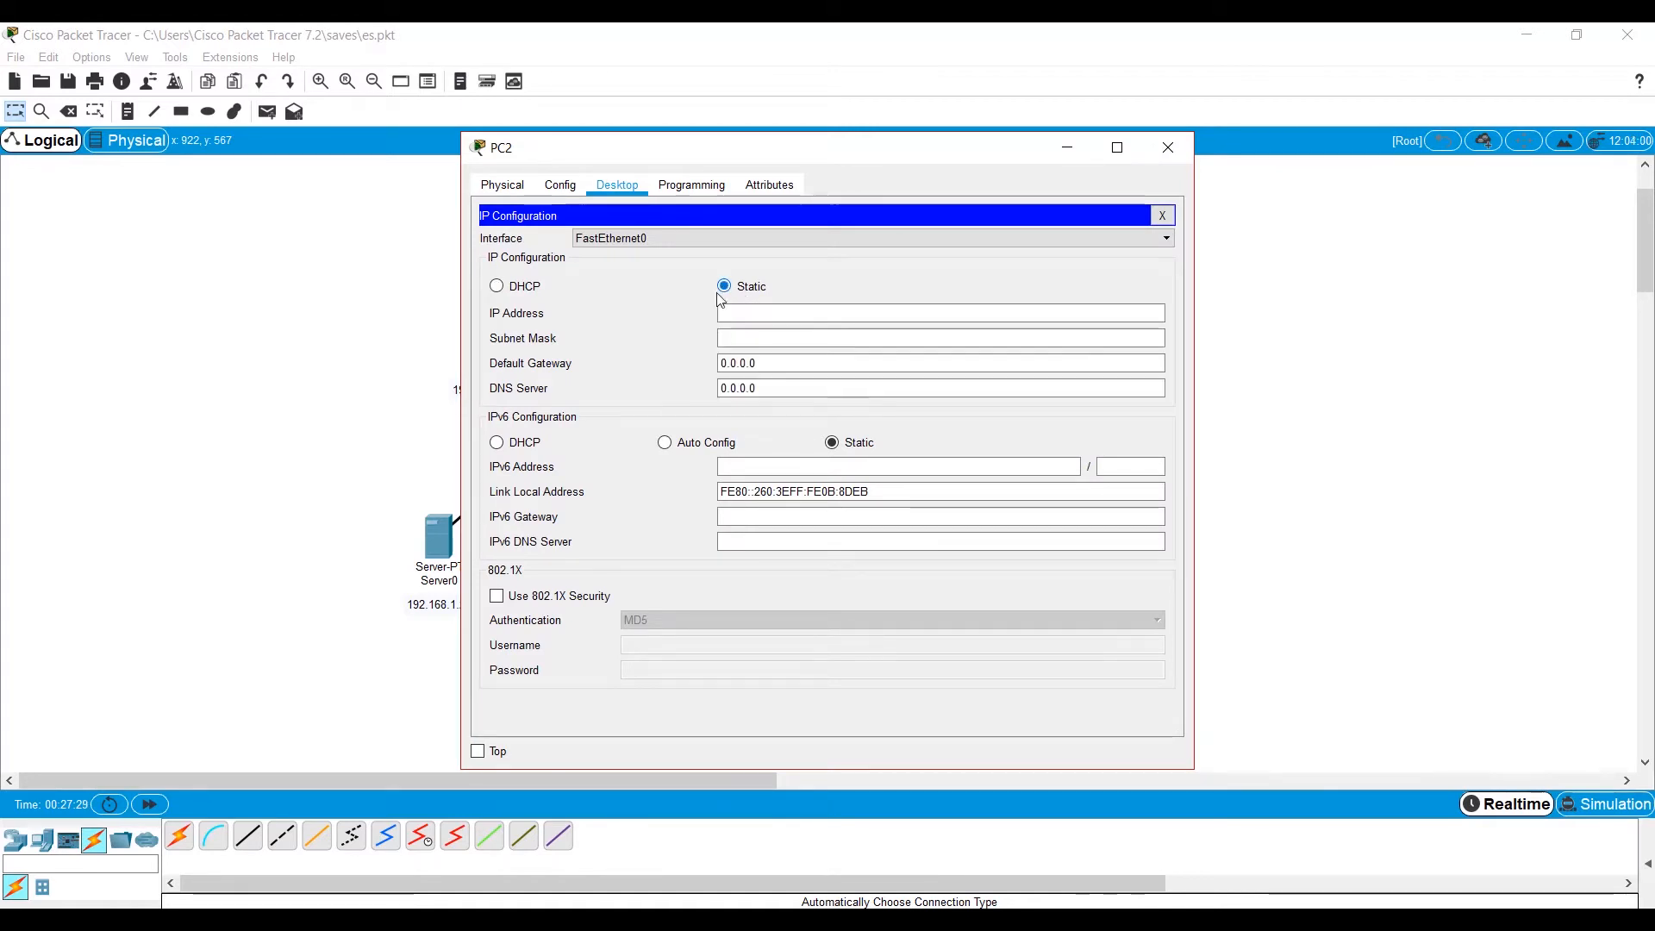
{"action": "left_click", "coordinate": [497, 286]}
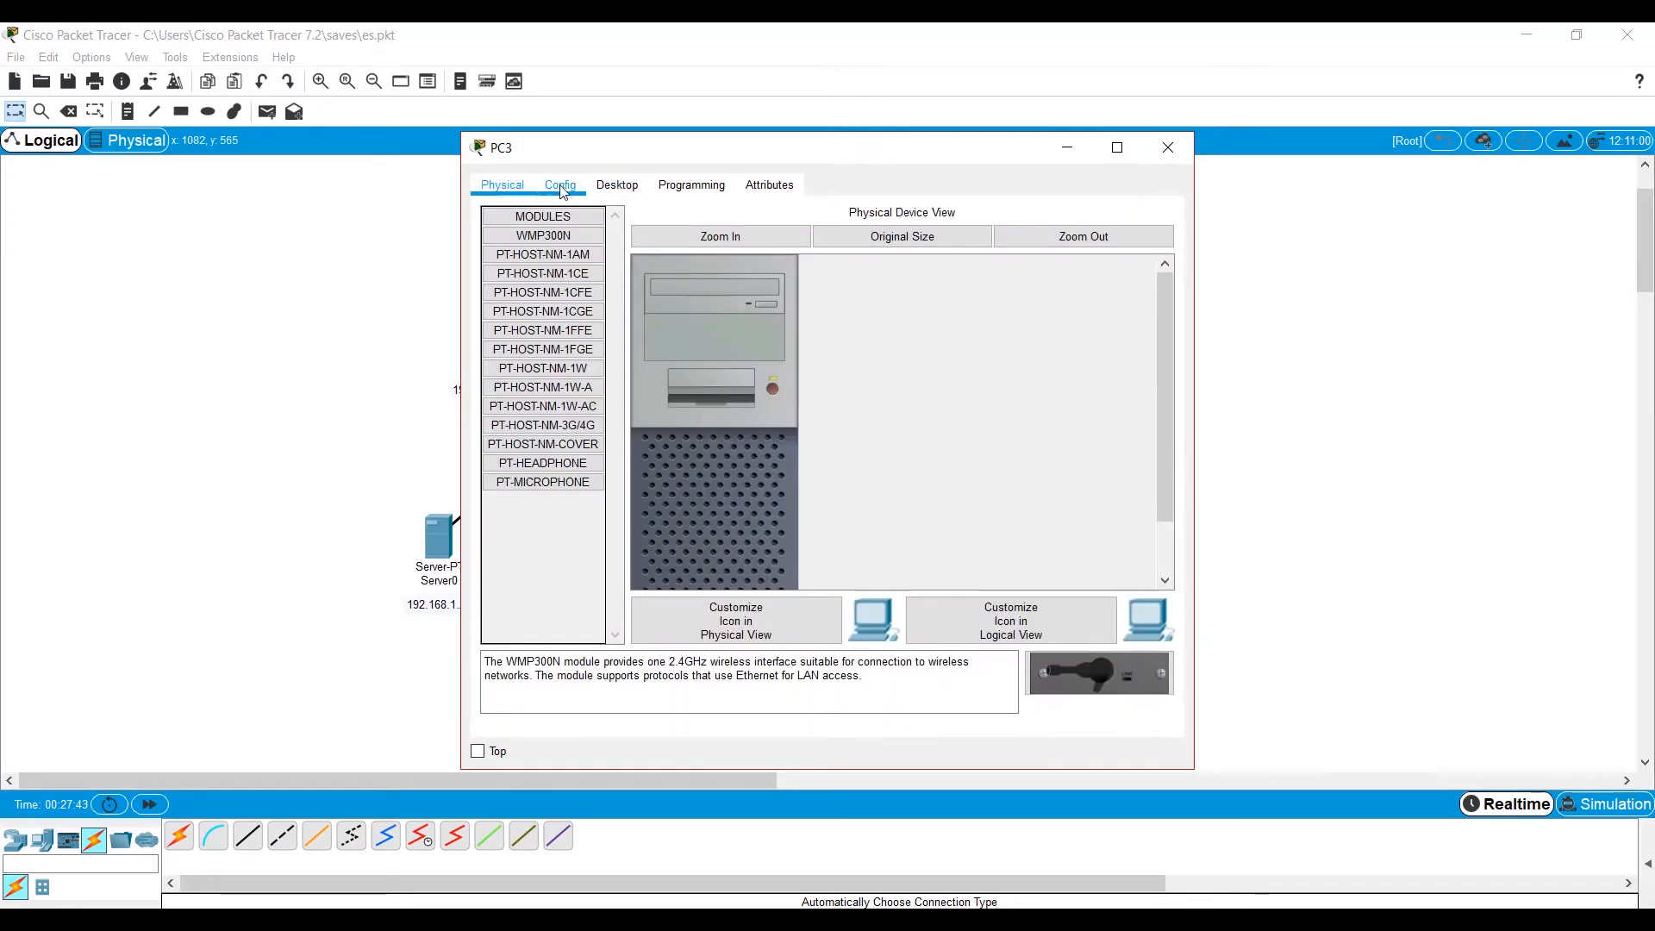
Set the IPv4 configuration of PC3 and PC0 to DHCP so both request addresses from the server.
{"action": "left_click", "coordinate": [562, 186]}
{"action": "left_click", "coordinate": [613, 186]}
{"action": "left_click", "coordinate": [619, 262]}
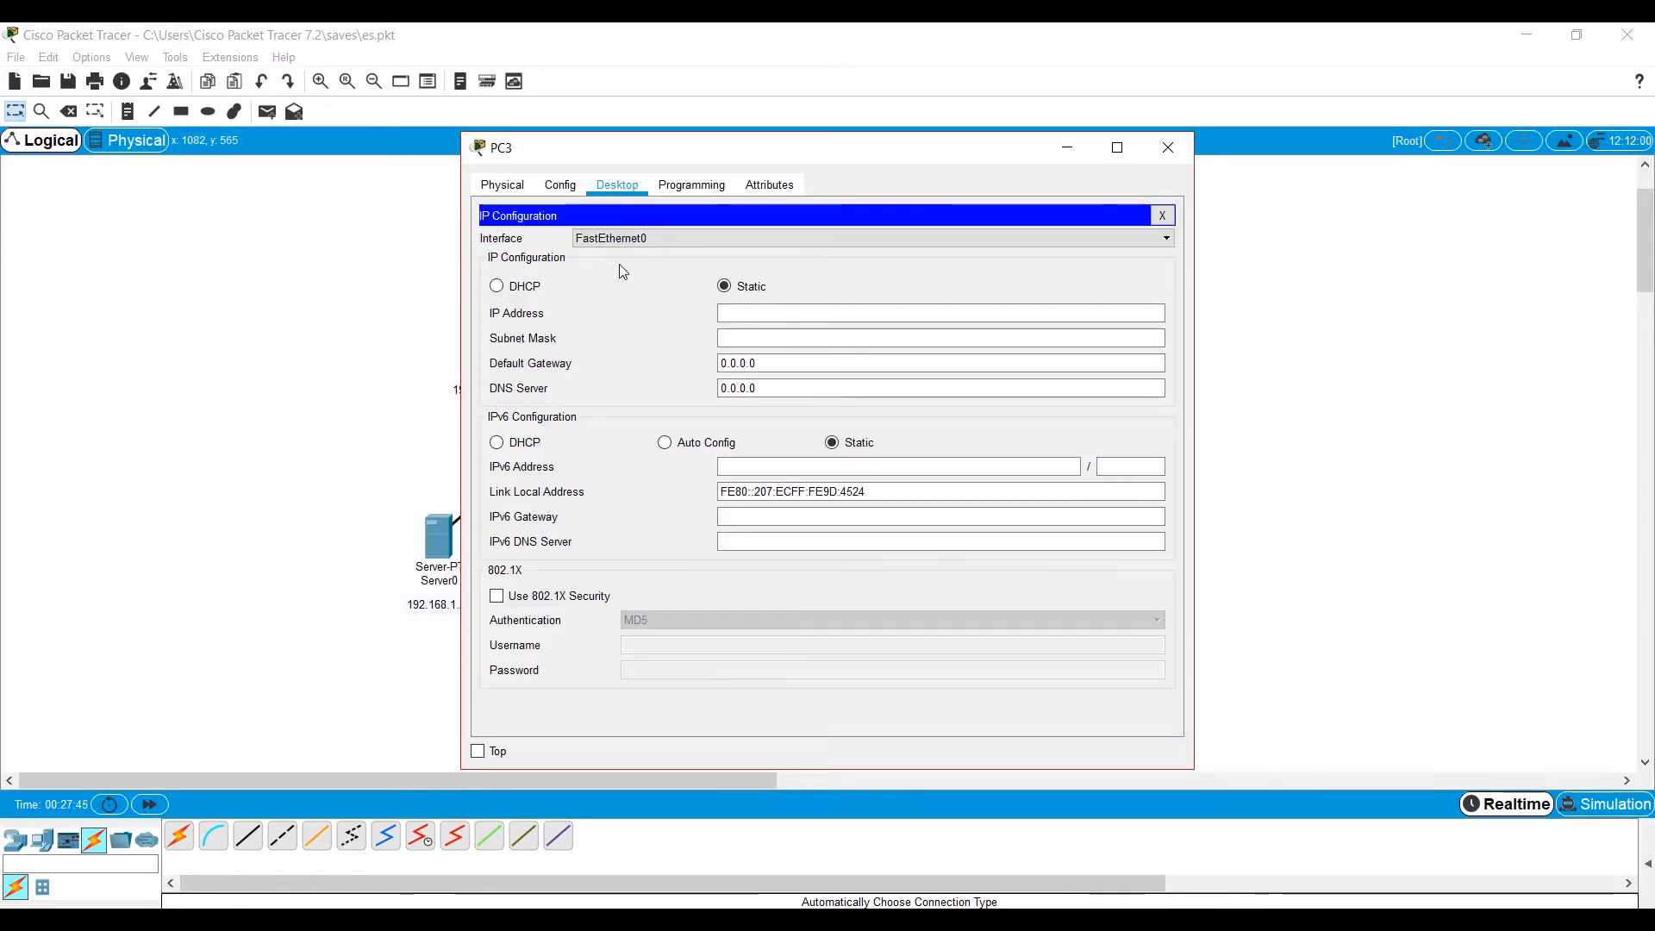
{"action": "left_click", "coordinate": [521, 286]}
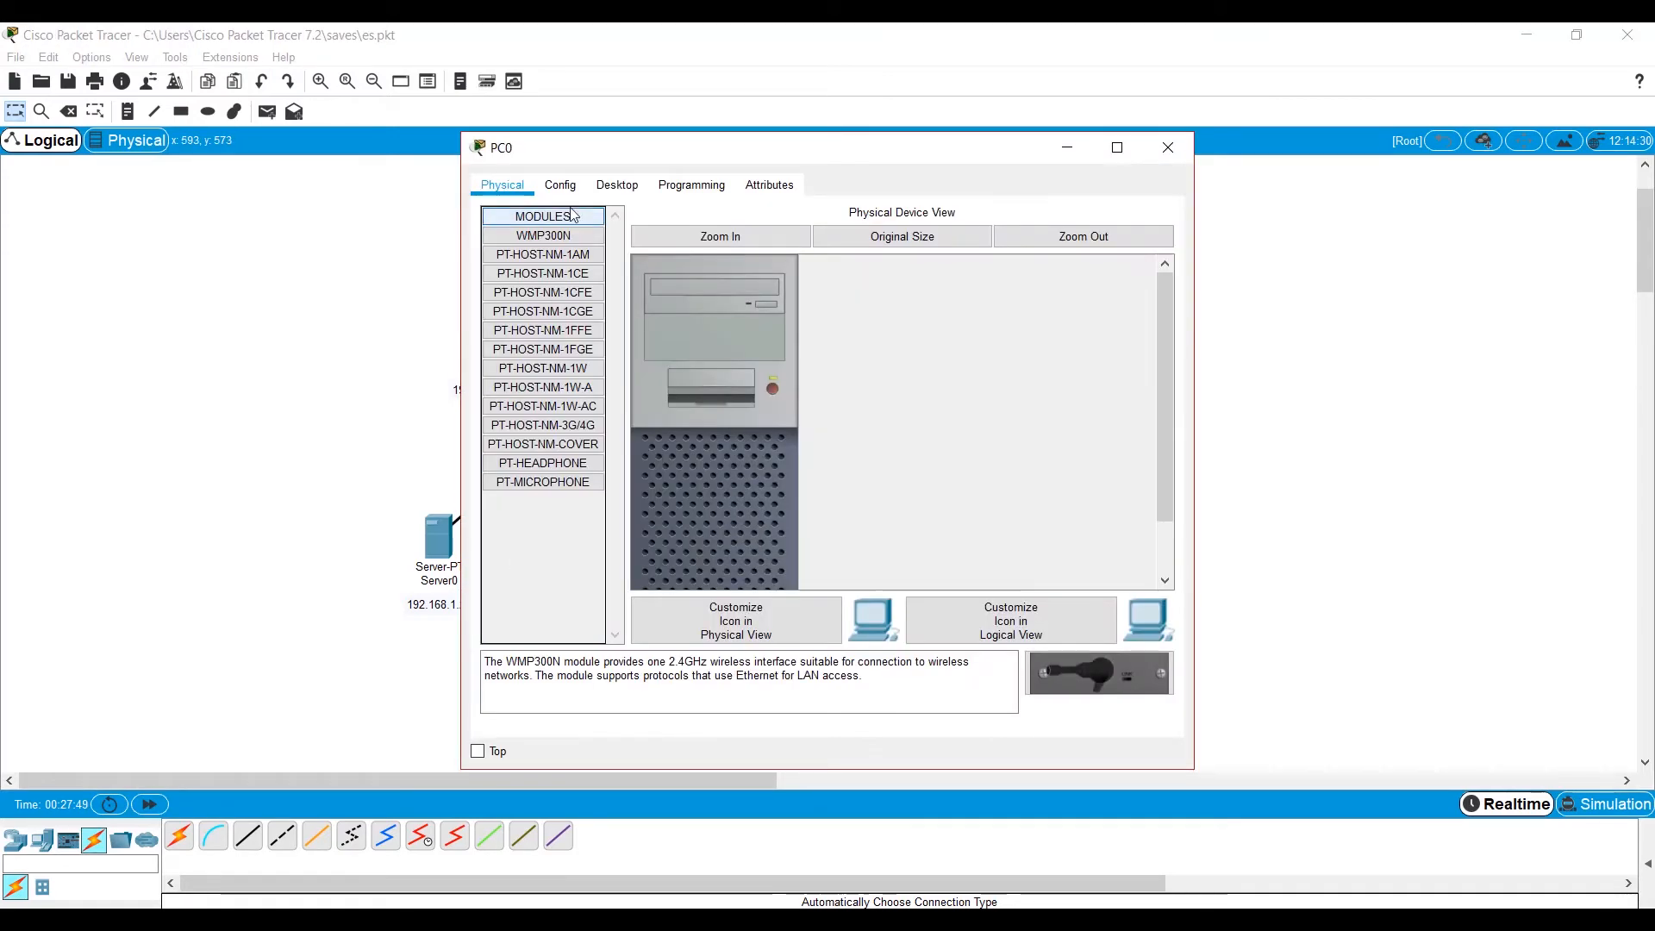
{"action": "left_click", "coordinate": [497, 286]}
{"action": "left_click", "coordinate": [1168, 147]}
Set PC1's IPv4 configuration to DHCP and close its window.
{"action": "left_click", "coordinate": [609, 549]}
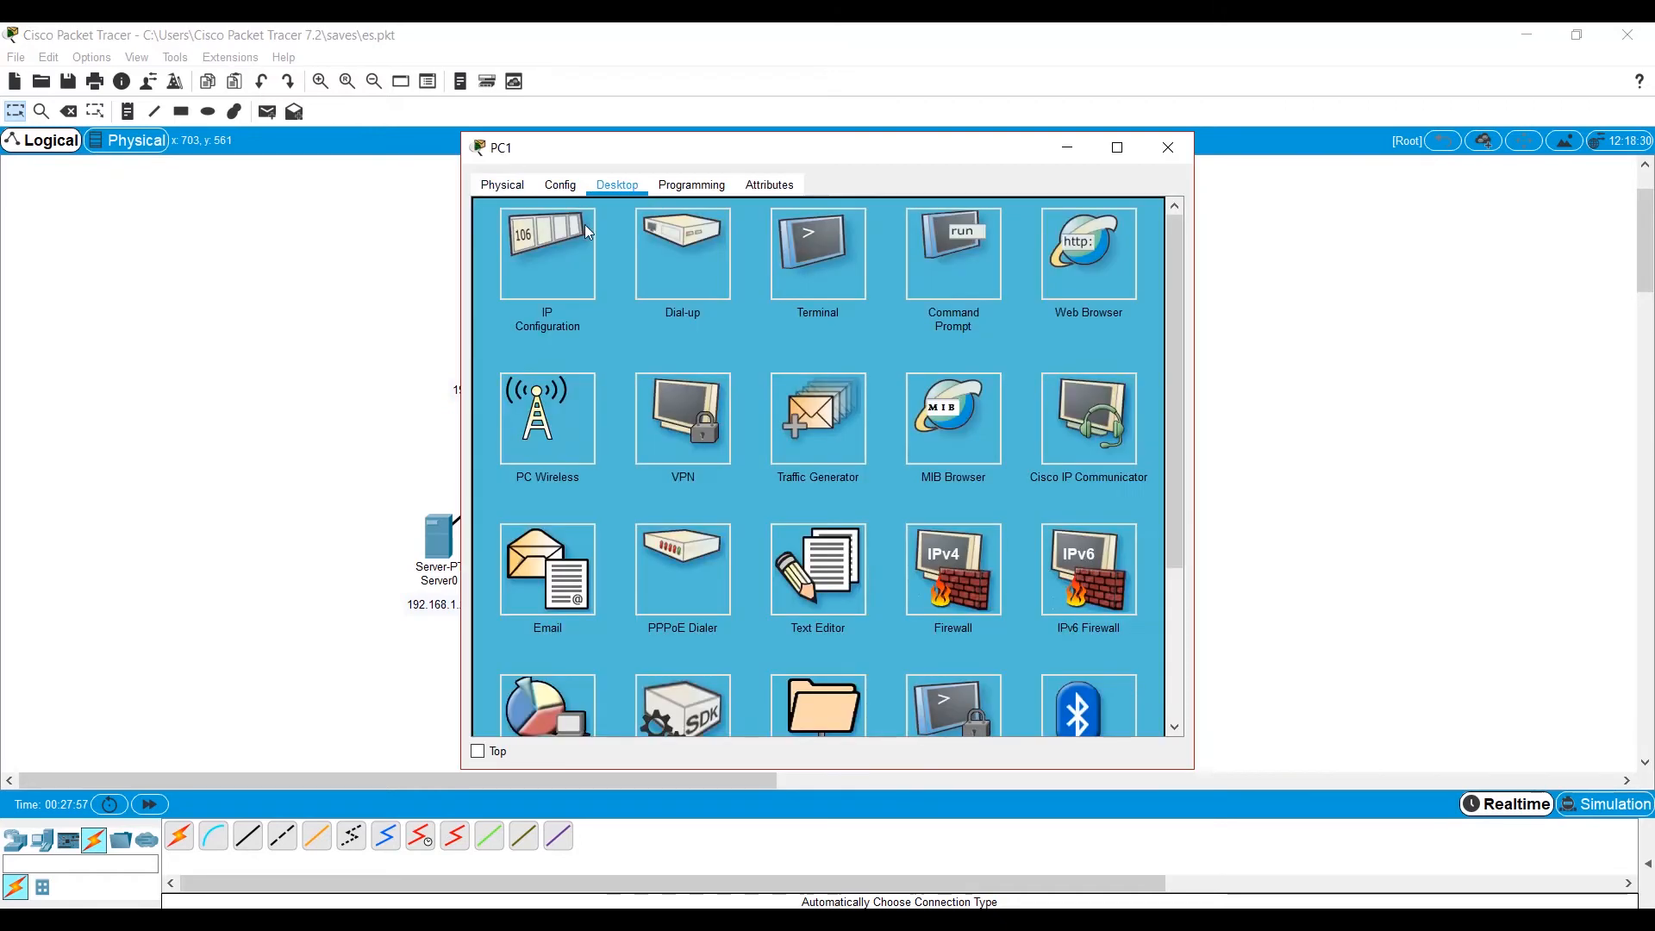
{"action": "left_click", "coordinate": [536, 250]}
{"action": "left_click", "coordinate": [496, 285]}
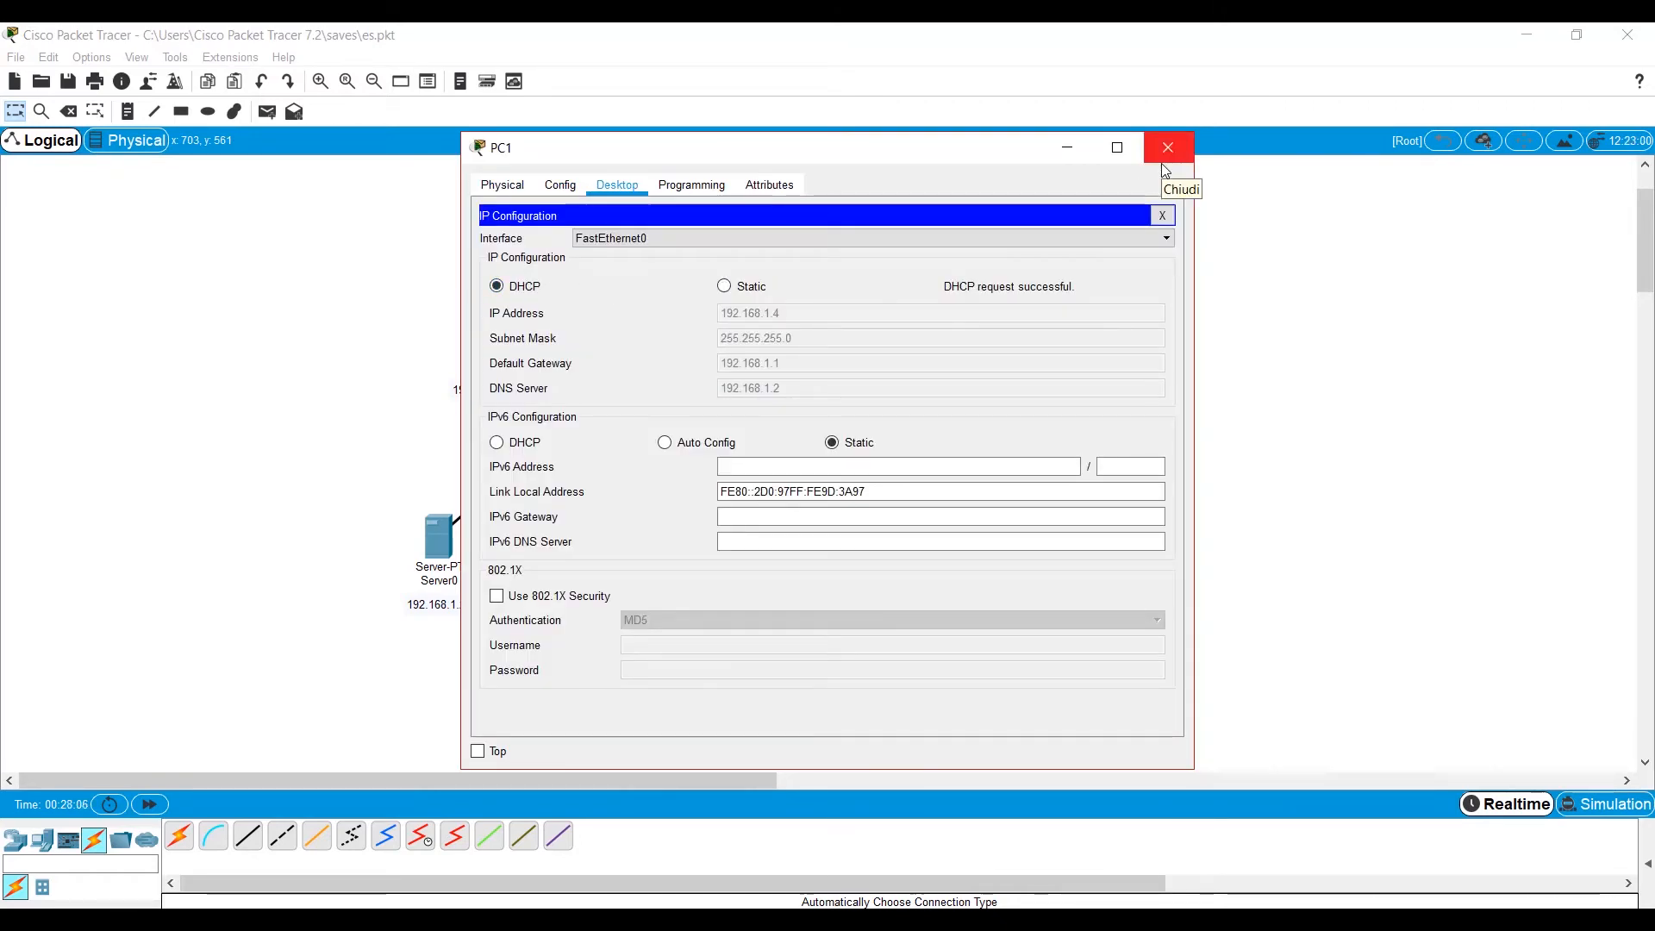
{"action": "left_click", "coordinate": [1170, 156]}
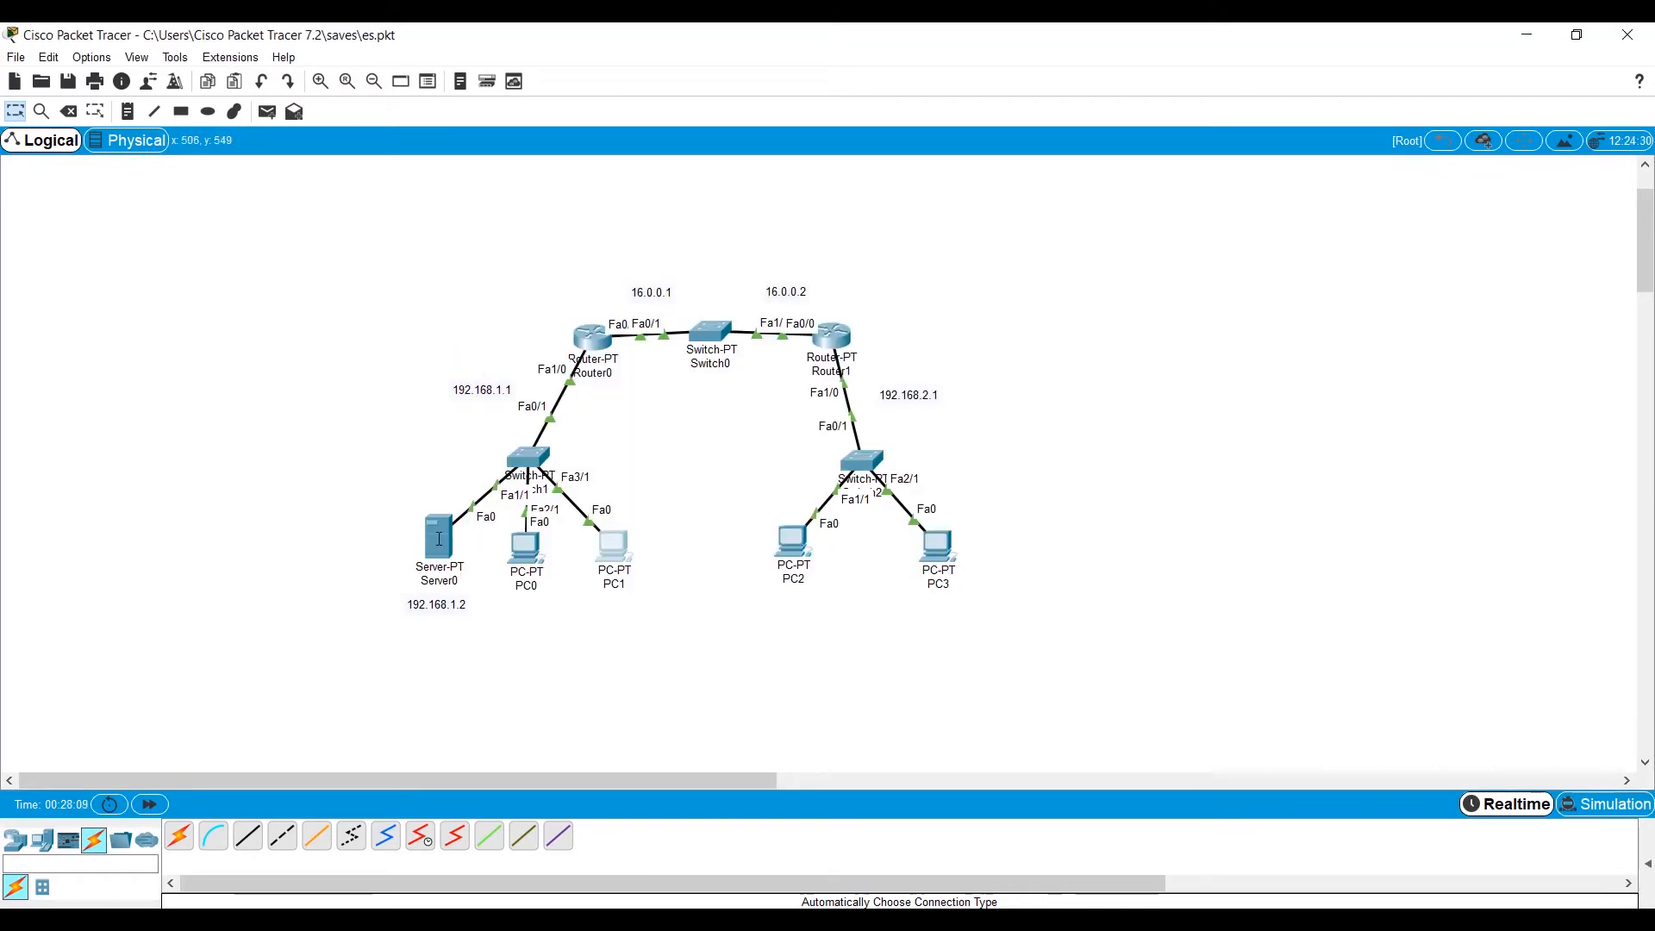
{"action": "mouse_move", "coordinate": [437, 525]}
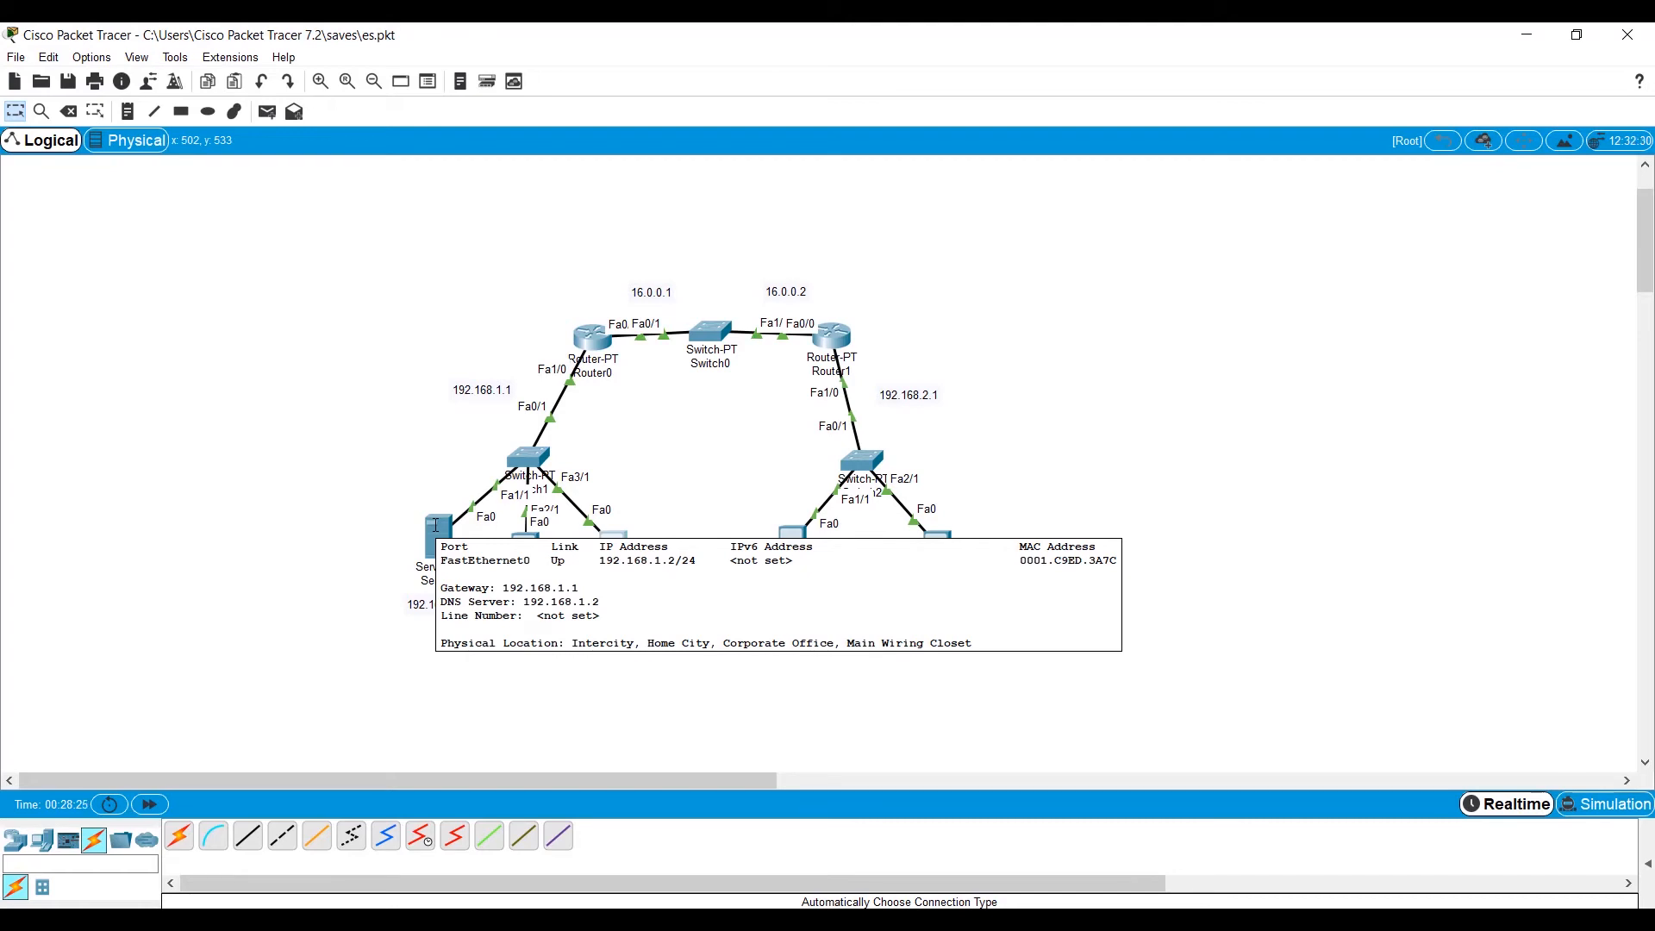
{"action": "left_click", "coordinate": [436, 524]}
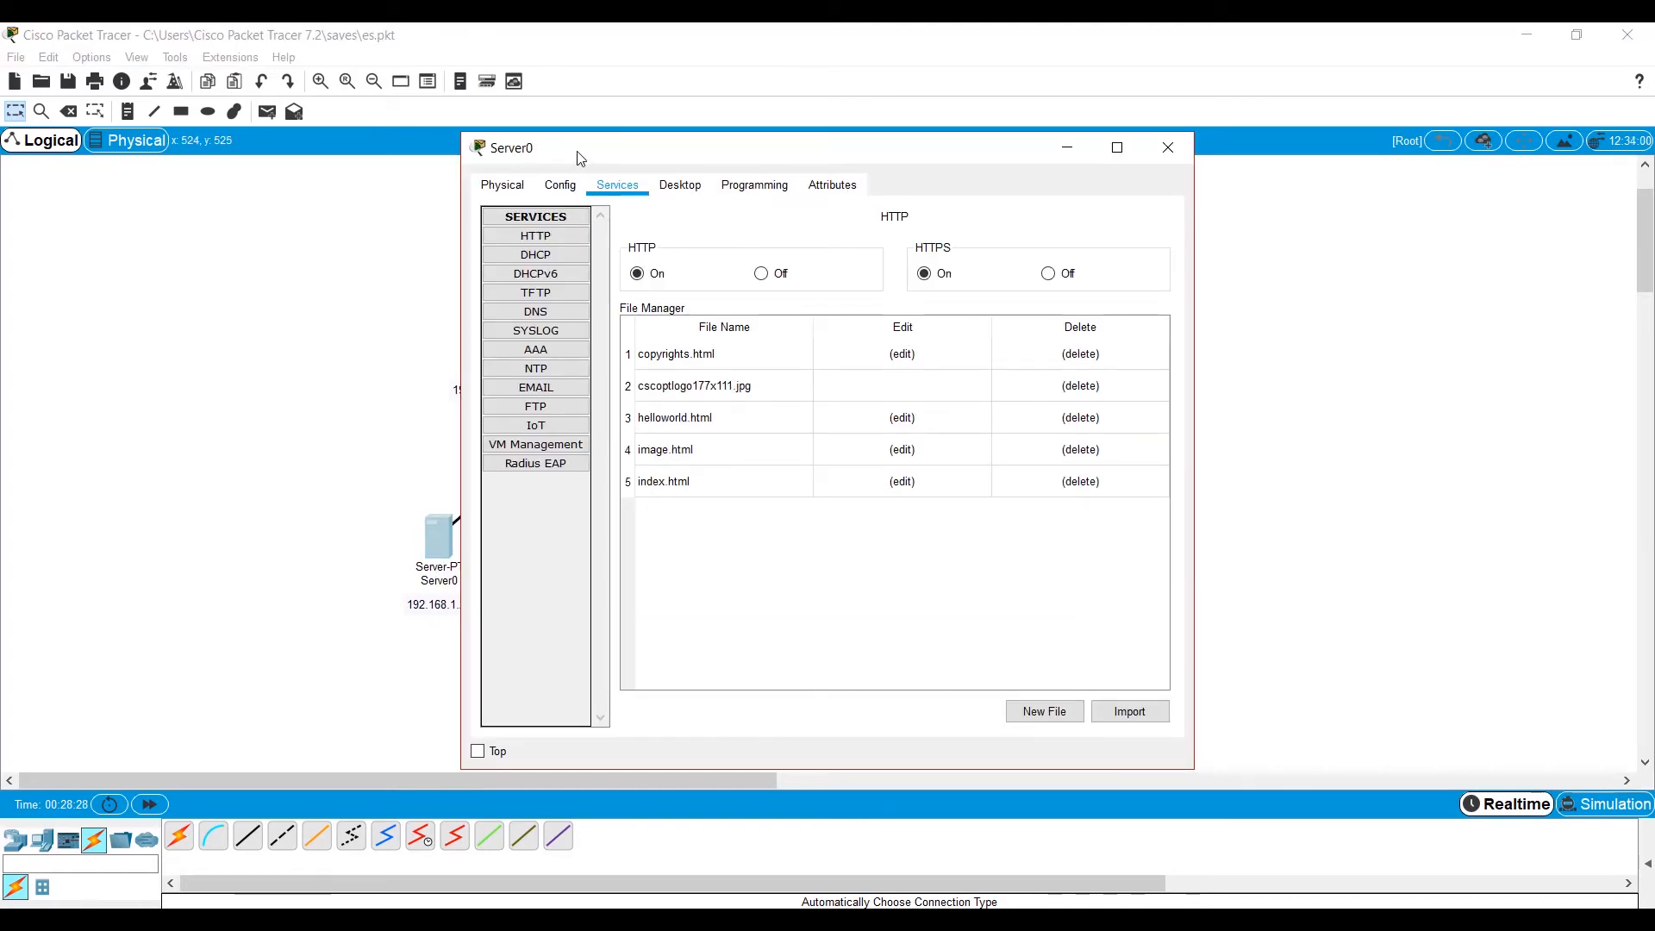
{"action": "left_click_drag", "start_coordinate": [579, 158], "coordinate": [611, 165]}
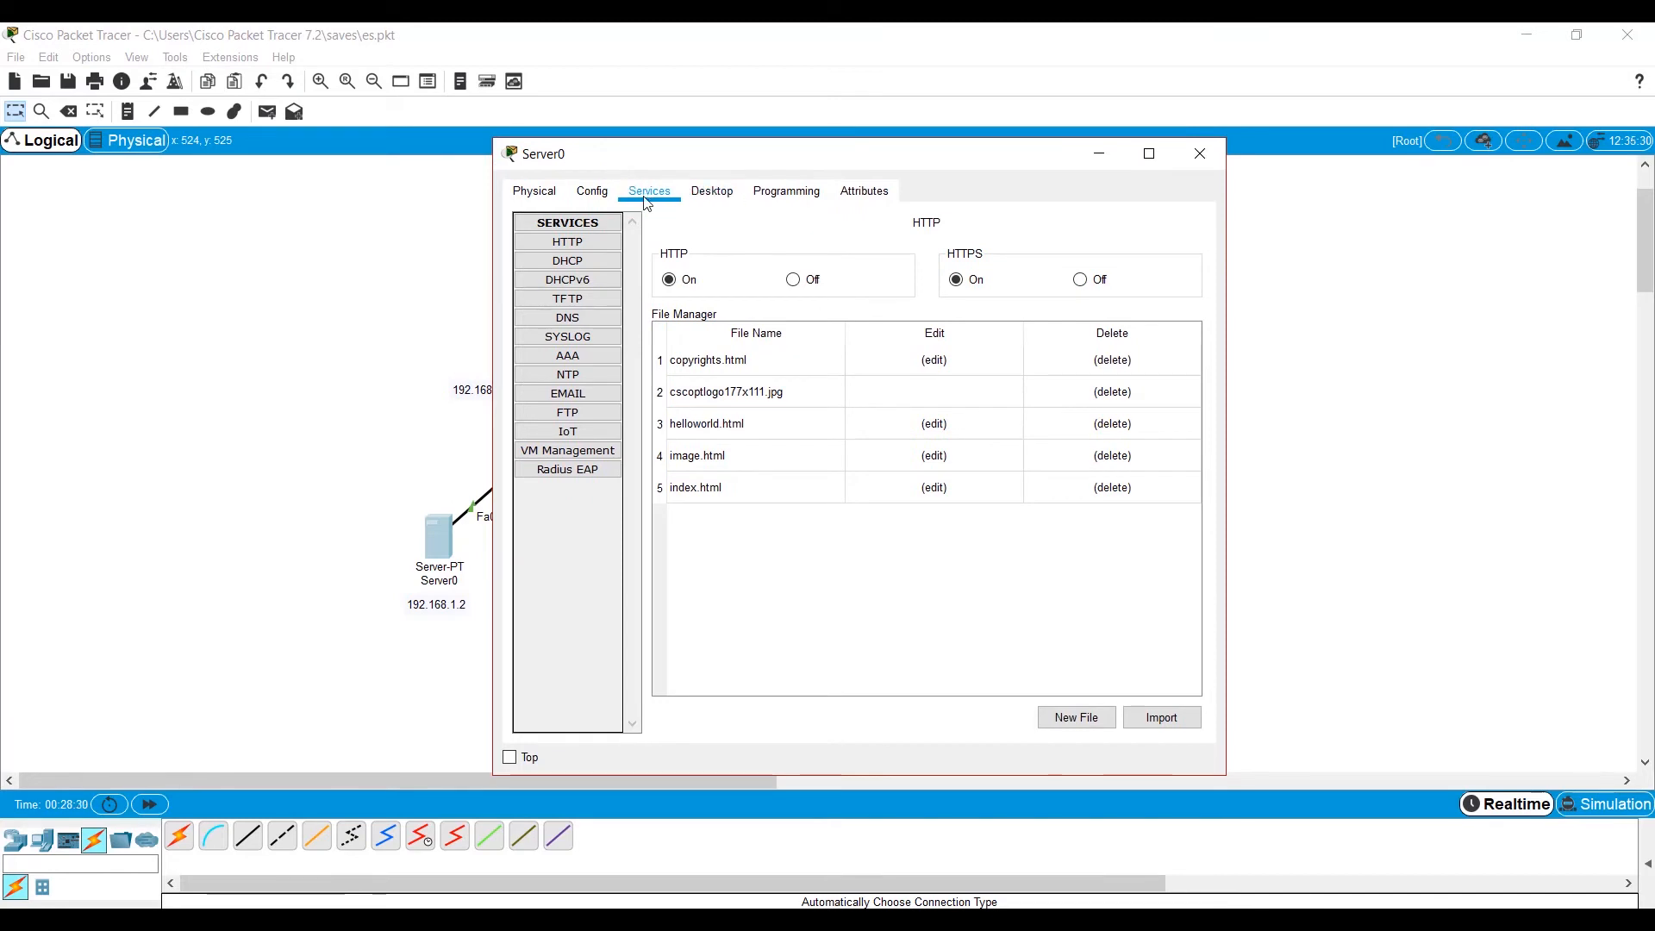
{"action": "left_click", "coordinate": [583, 318]}
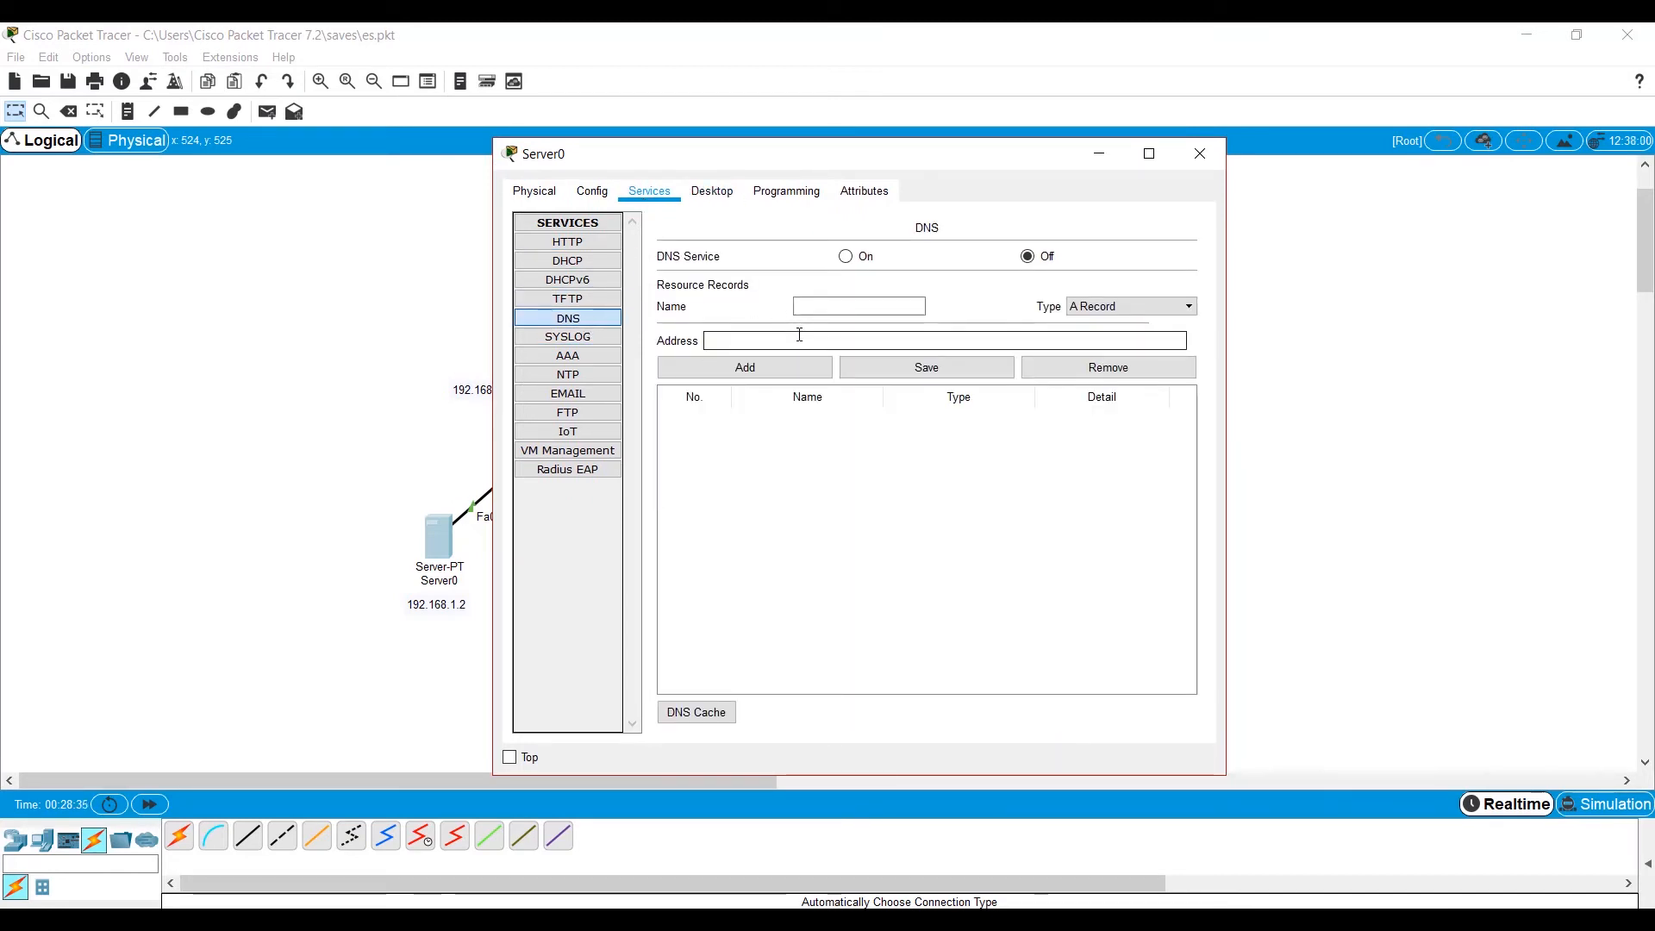
{"action": "left_click", "coordinate": [827, 303]}
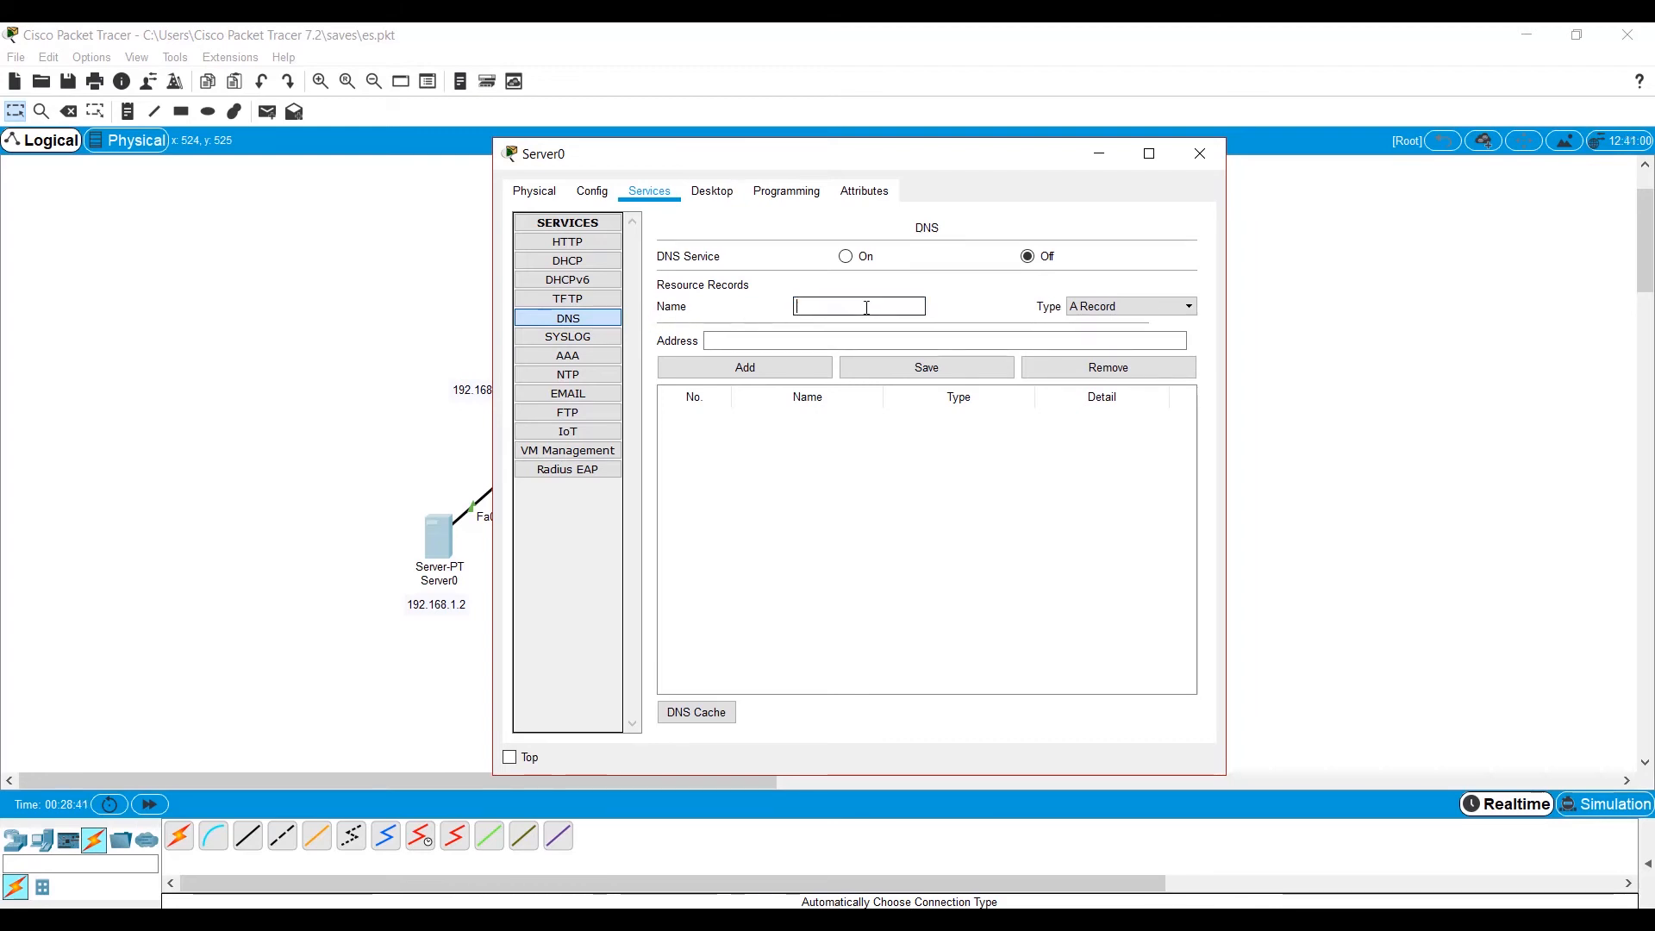
{"action": "type", "text": "www."}
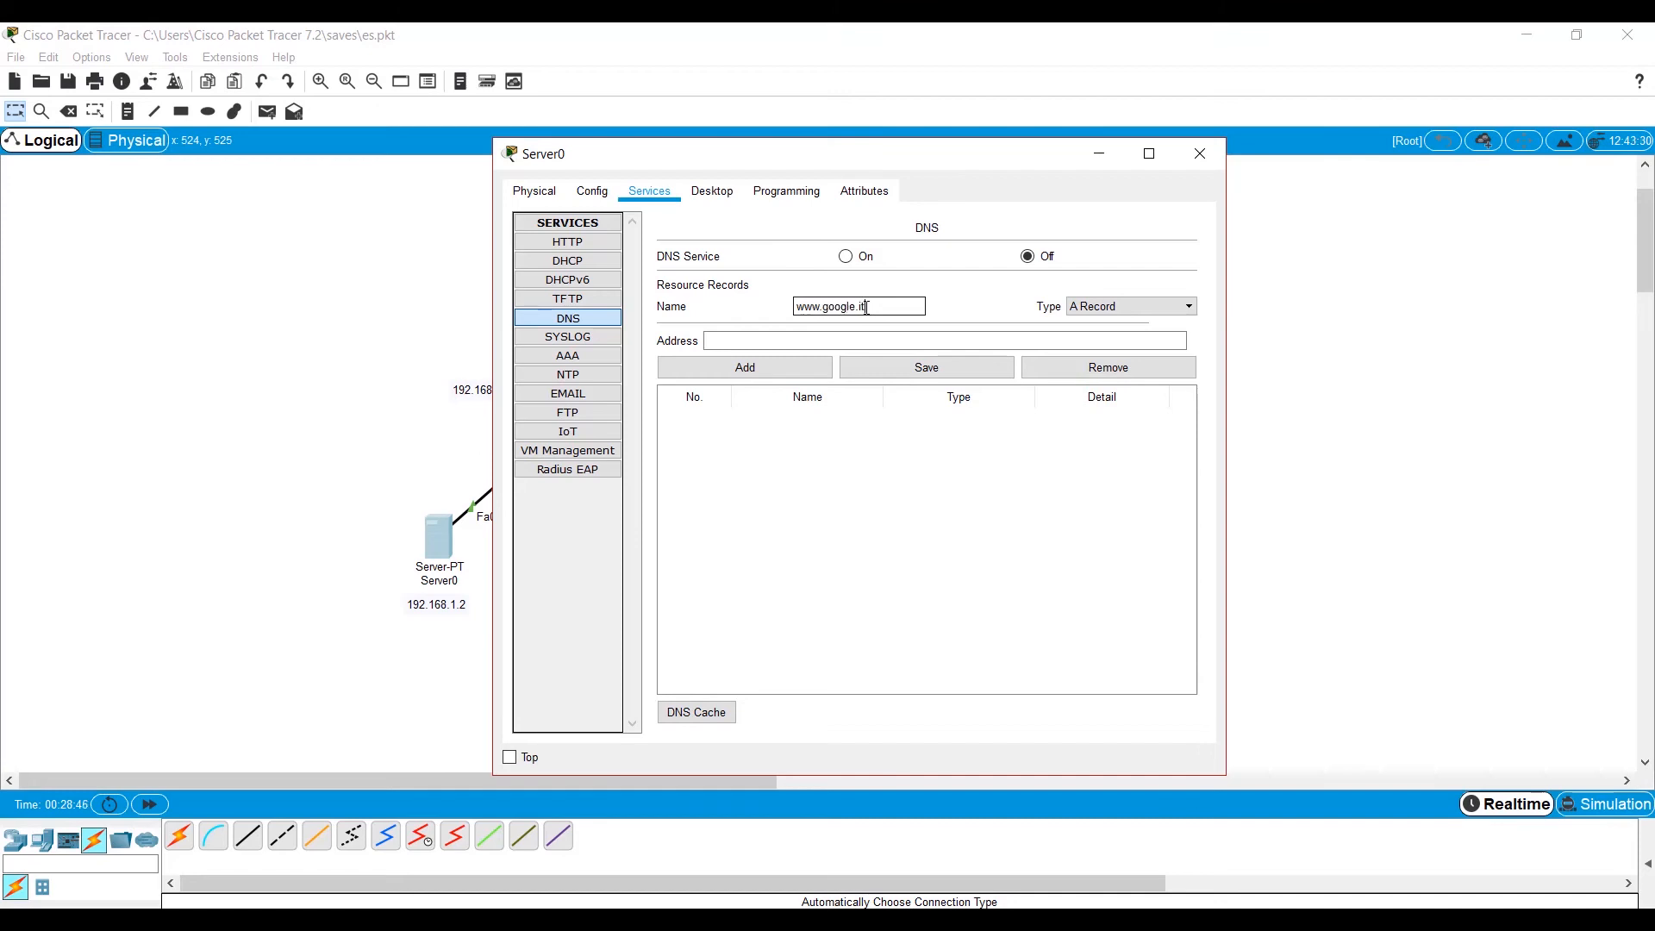
{"action": "type", "text": "google.it"}
{"action": "left_click", "coordinate": [836, 343]}
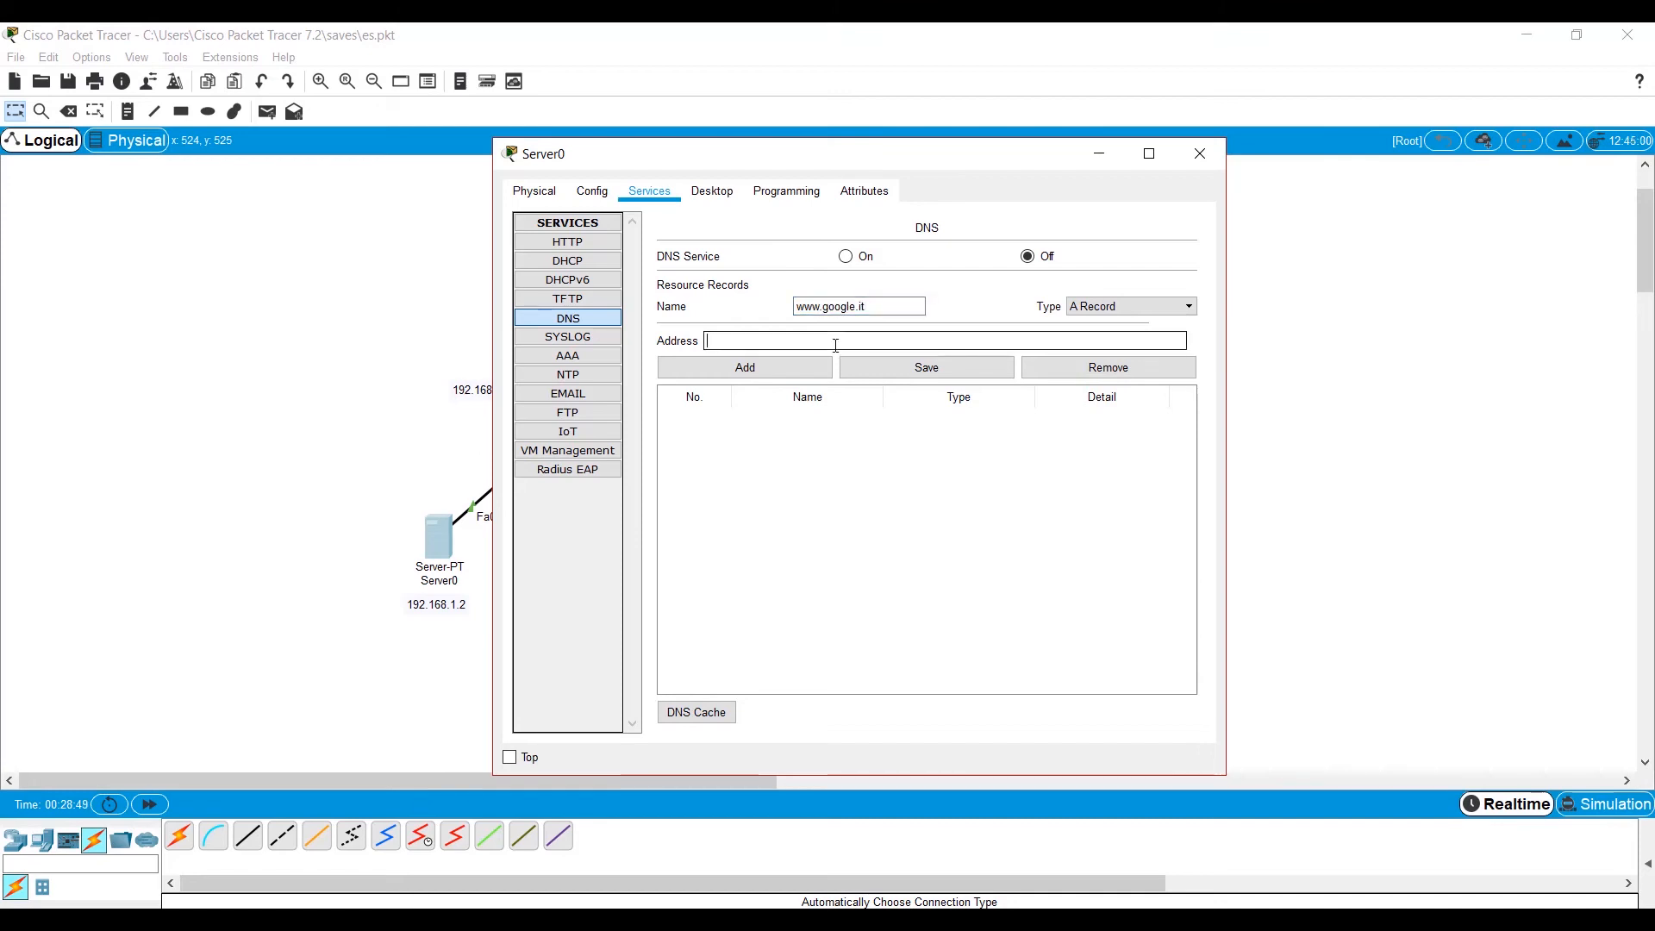
{"action": "type", "text": "192.1"}
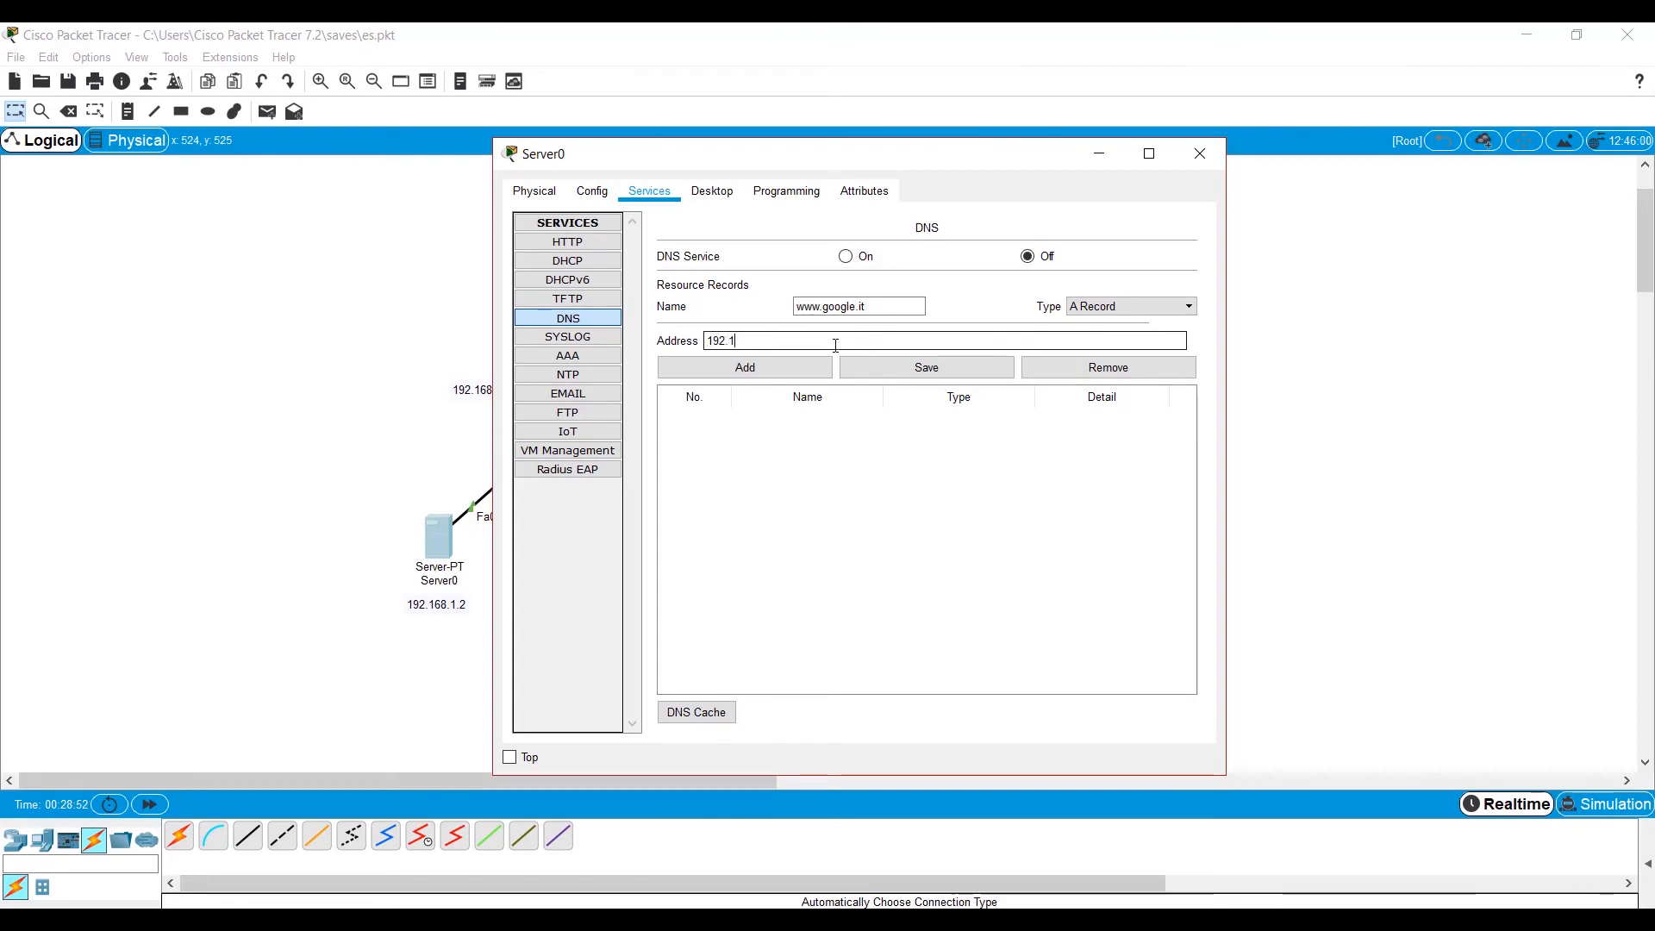
{"action": "type", "text": "68.1.2"}
{"action": "left_click", "coordinate": [773, 370]}
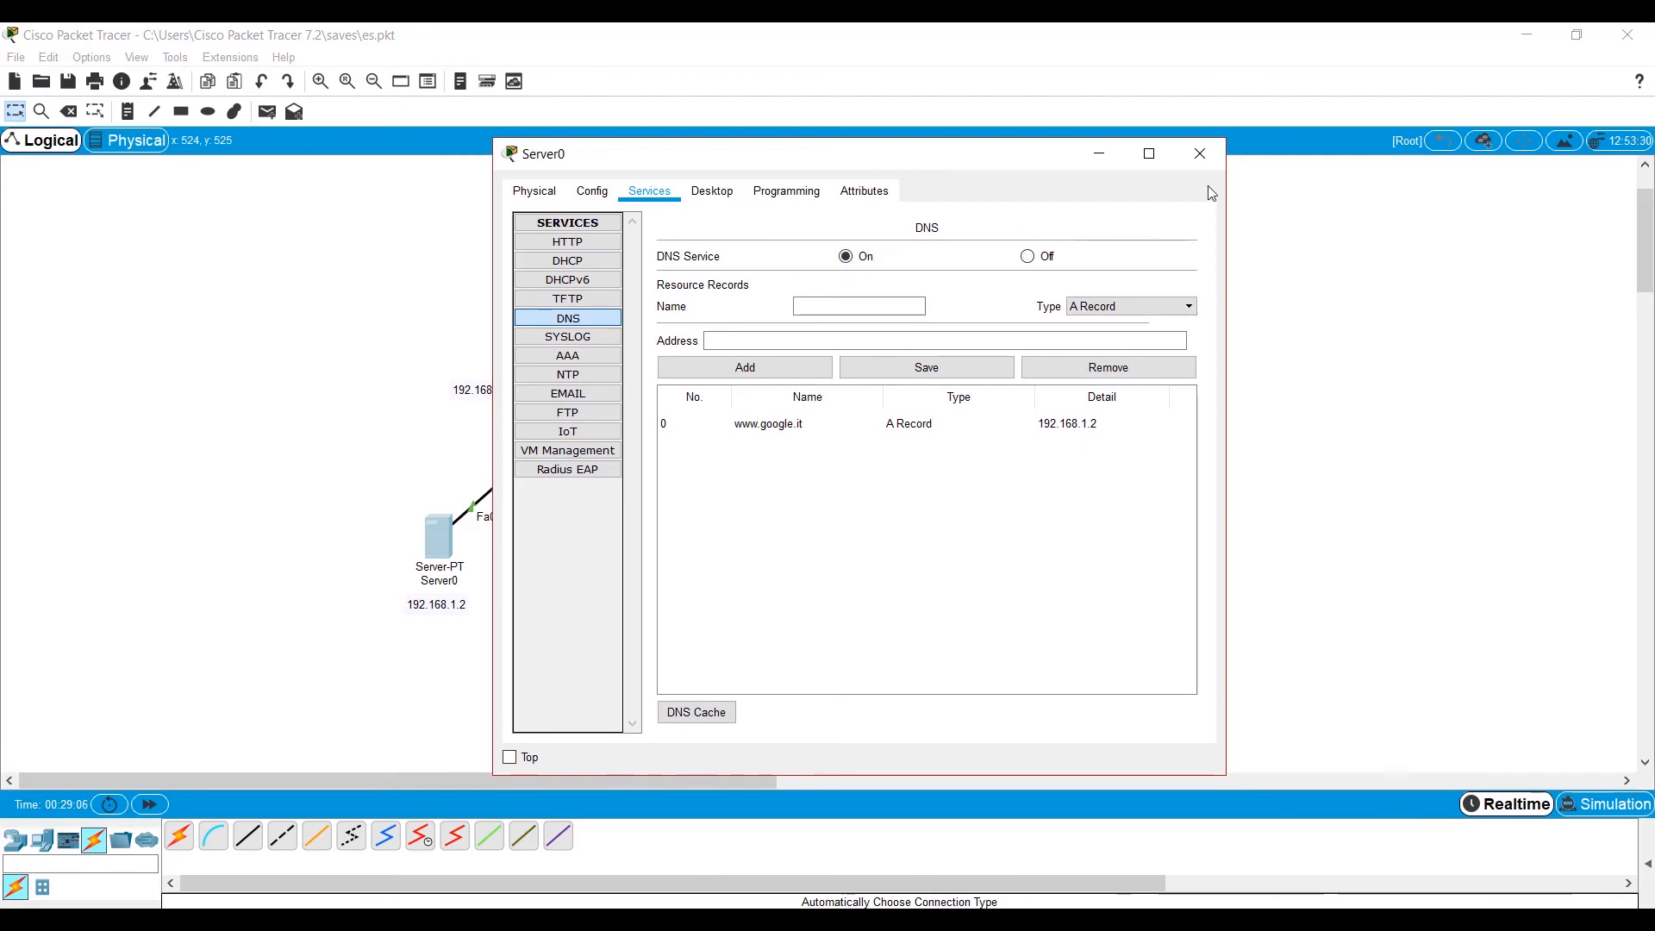
{"action": "left_click", "coordinate": [1200, 154]}
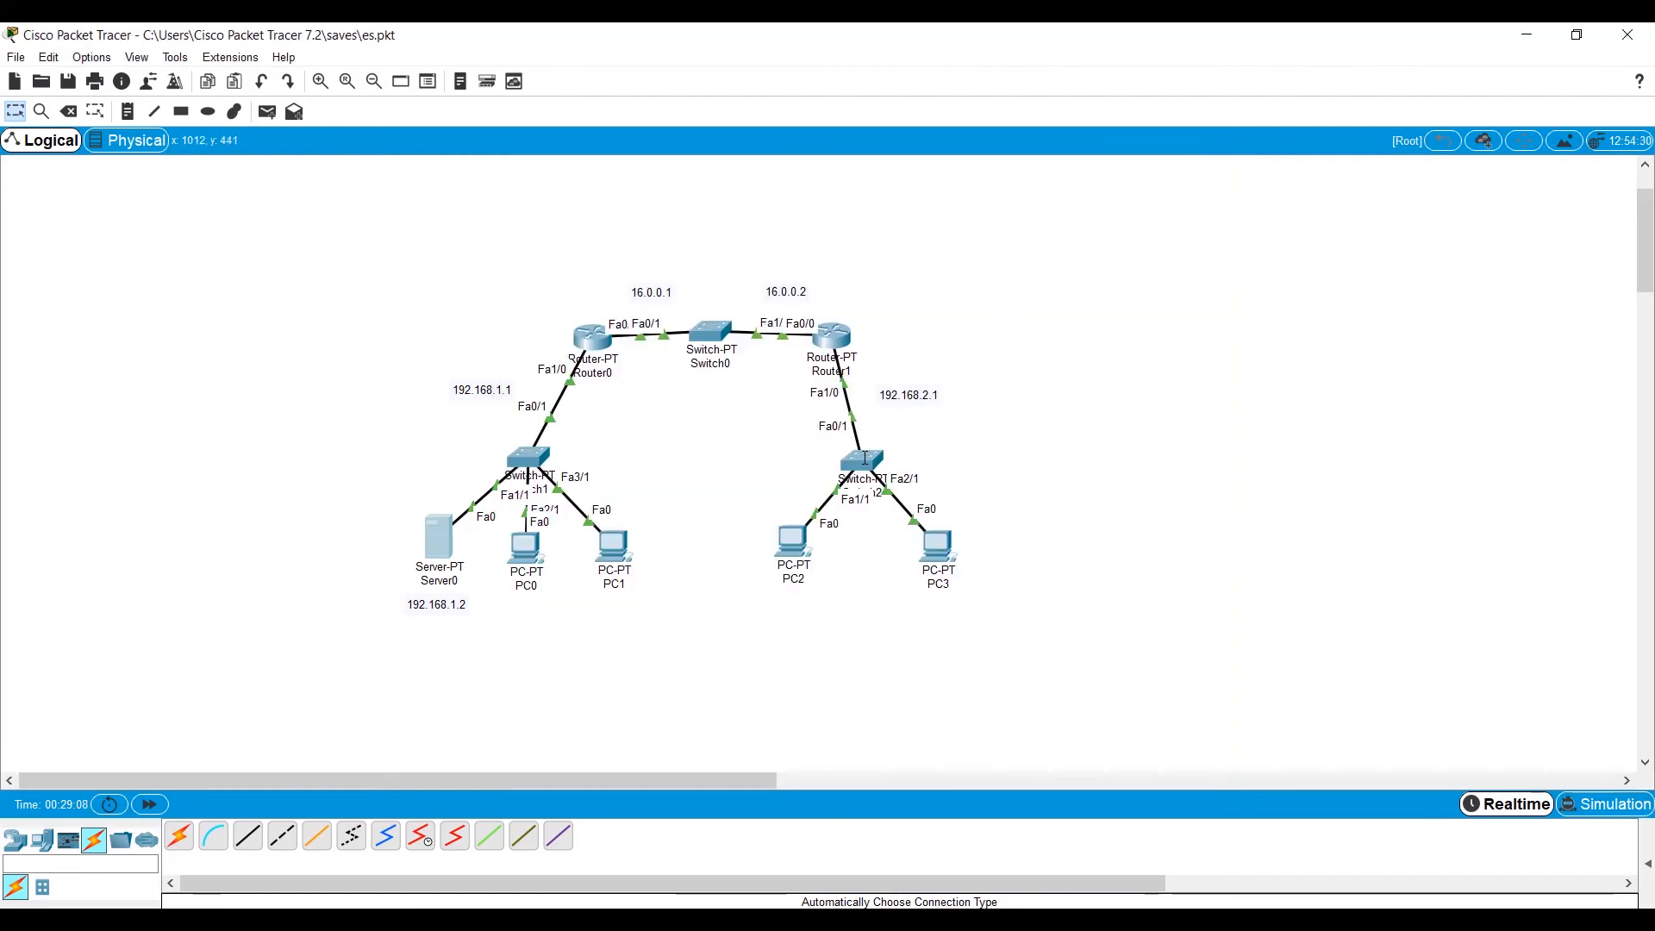
{"action": "left_click", "coordinate": [792, 543]}
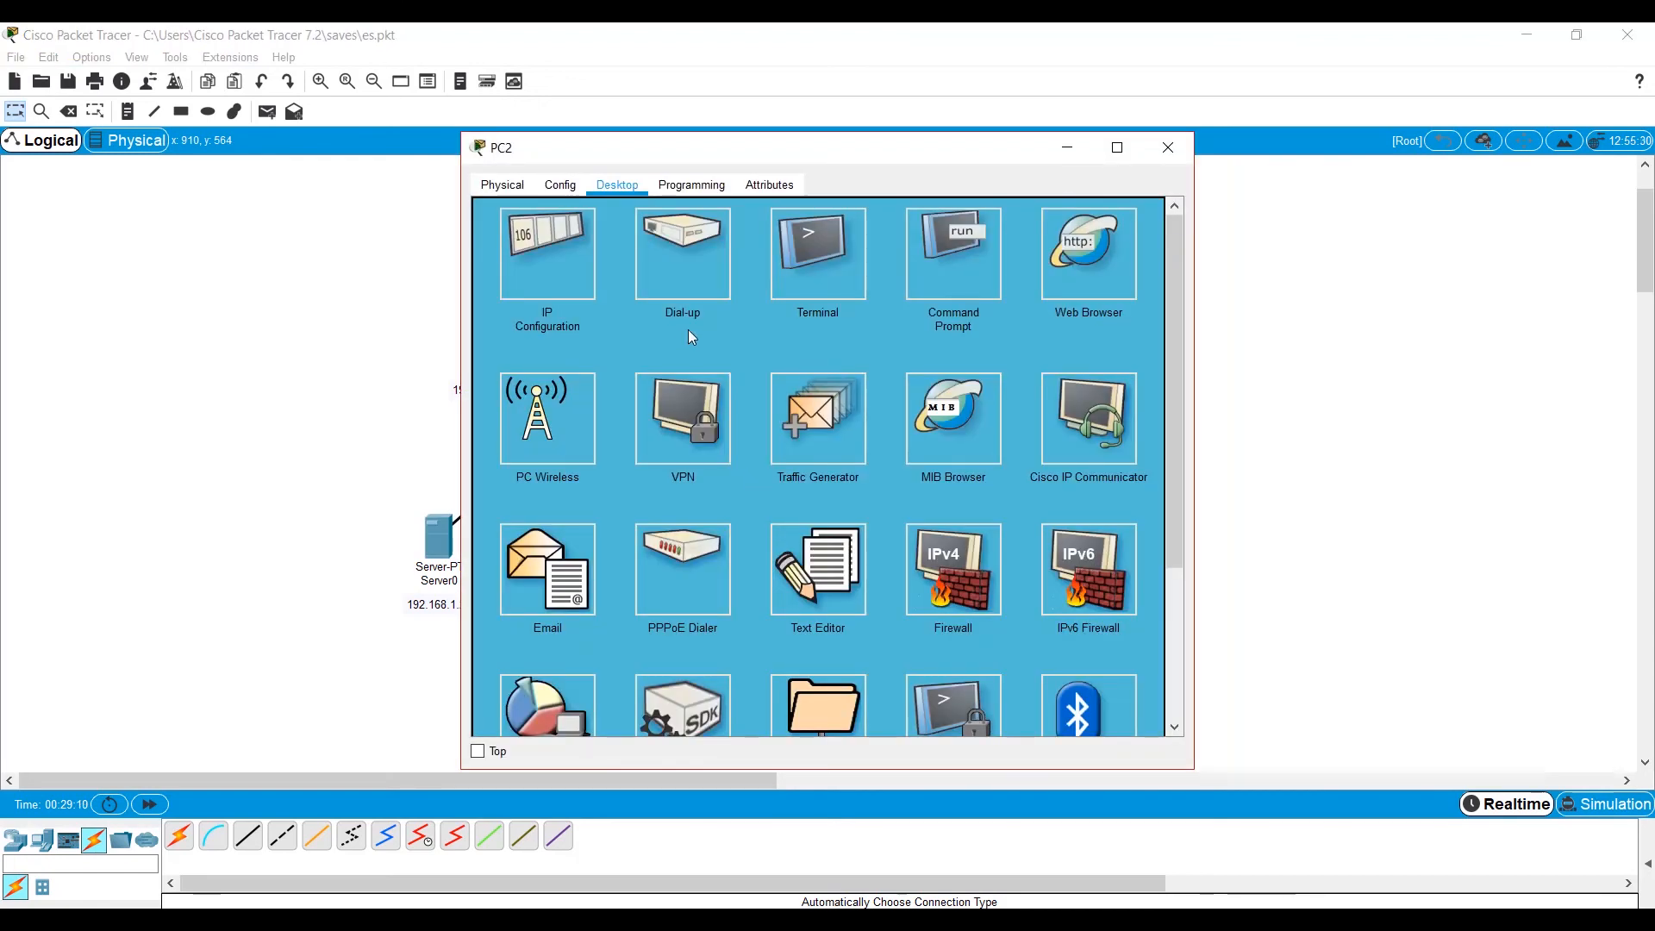
{"action": "left_click", "coordinate": [1092, 263]}
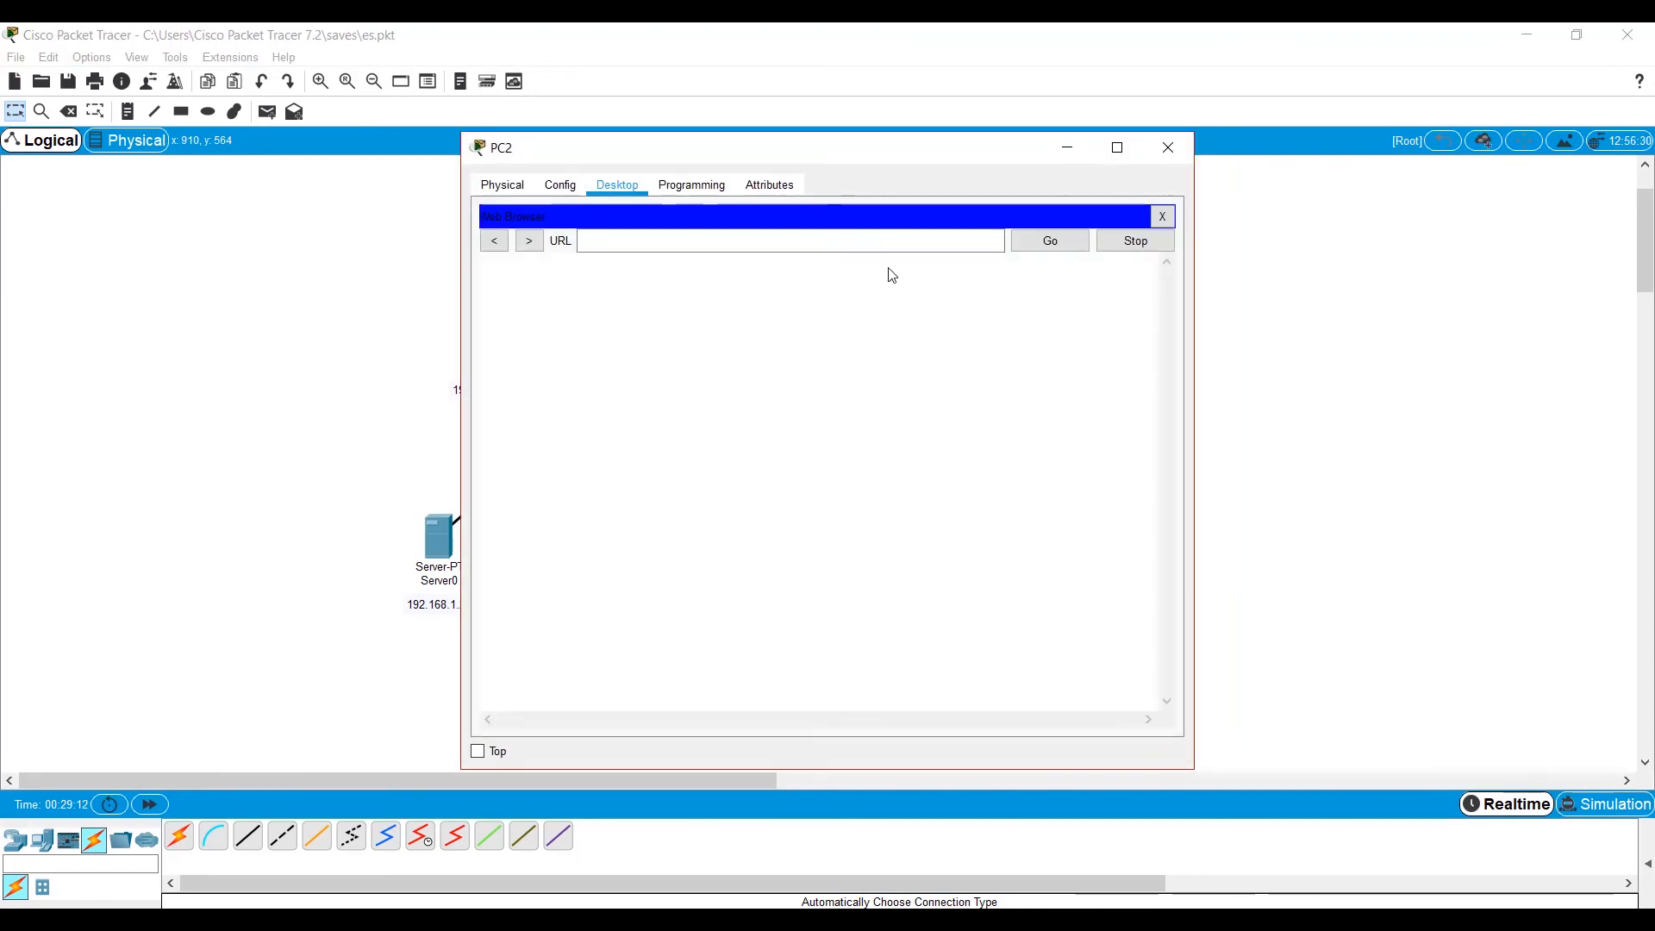
{"action": "type", "text": "www.goog"}
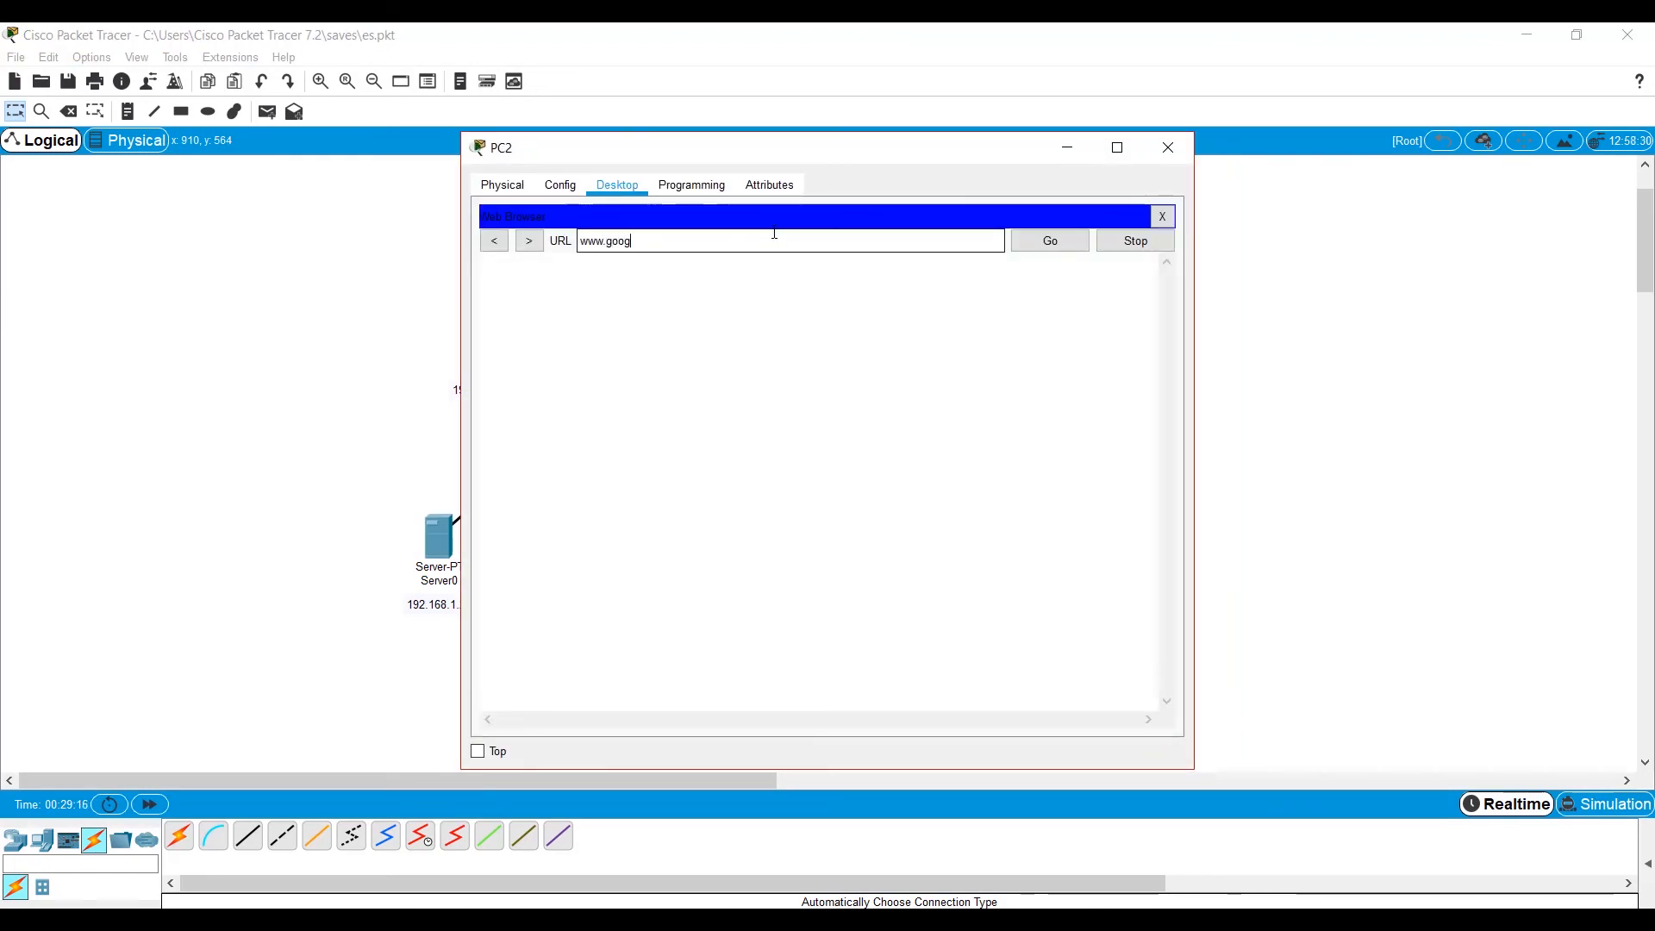
{"action": "type", "text": "le.com"}
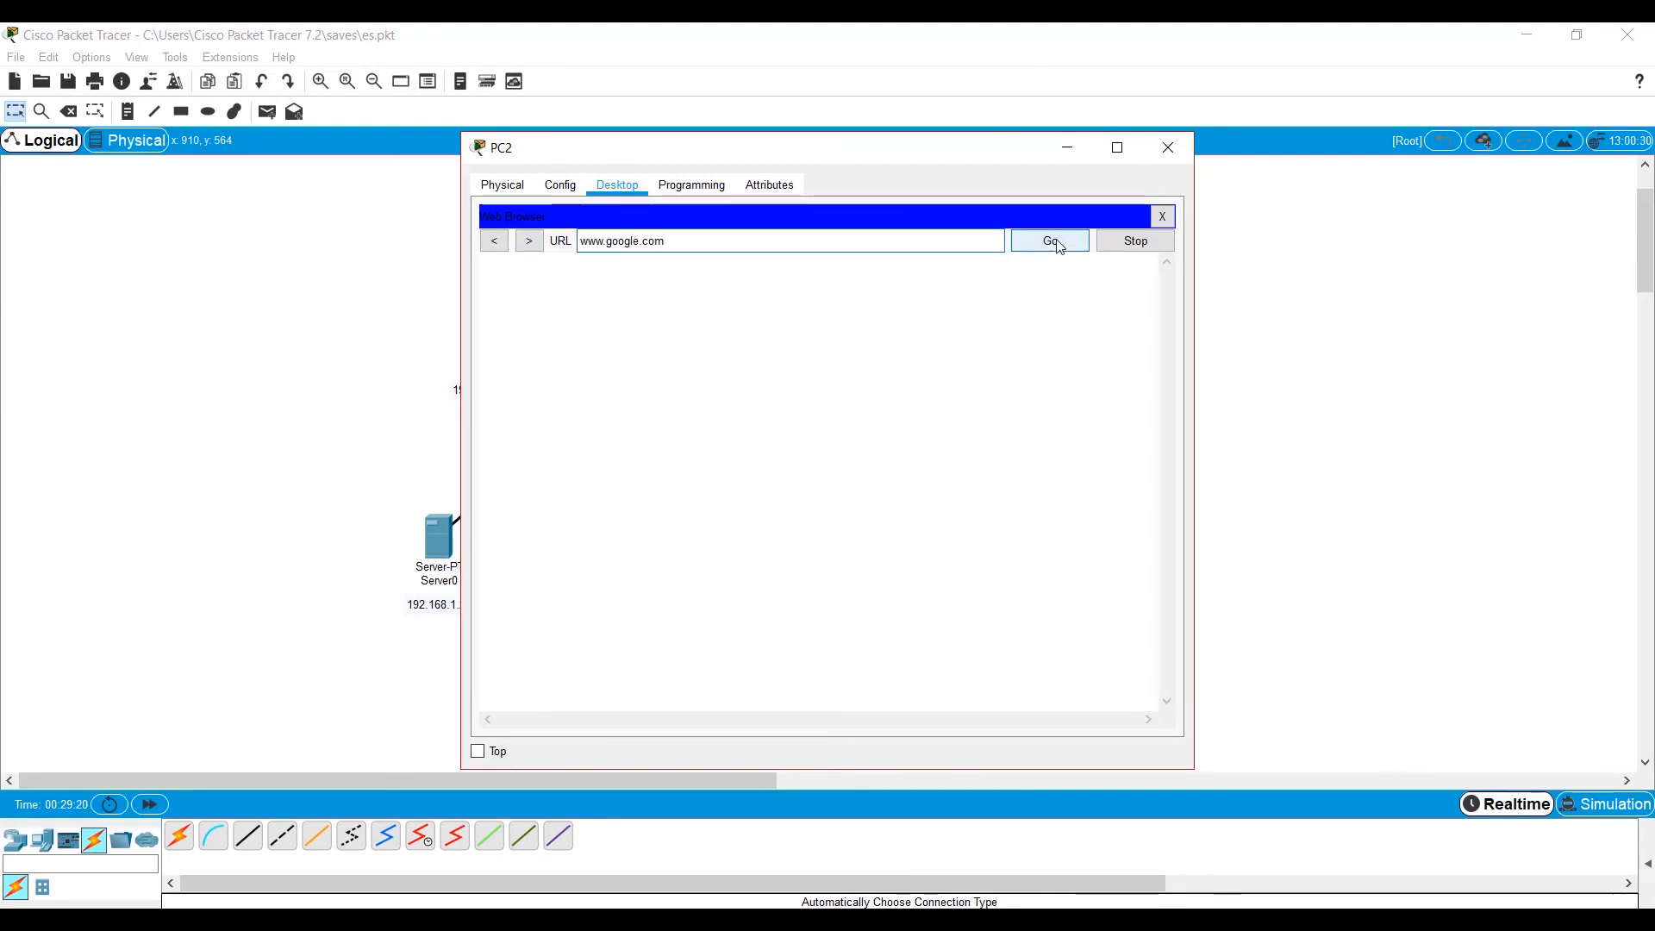
{"action": "key", "text": "BackSpace"}
{"action": "left_click", "coordinate": [1050, 243]}
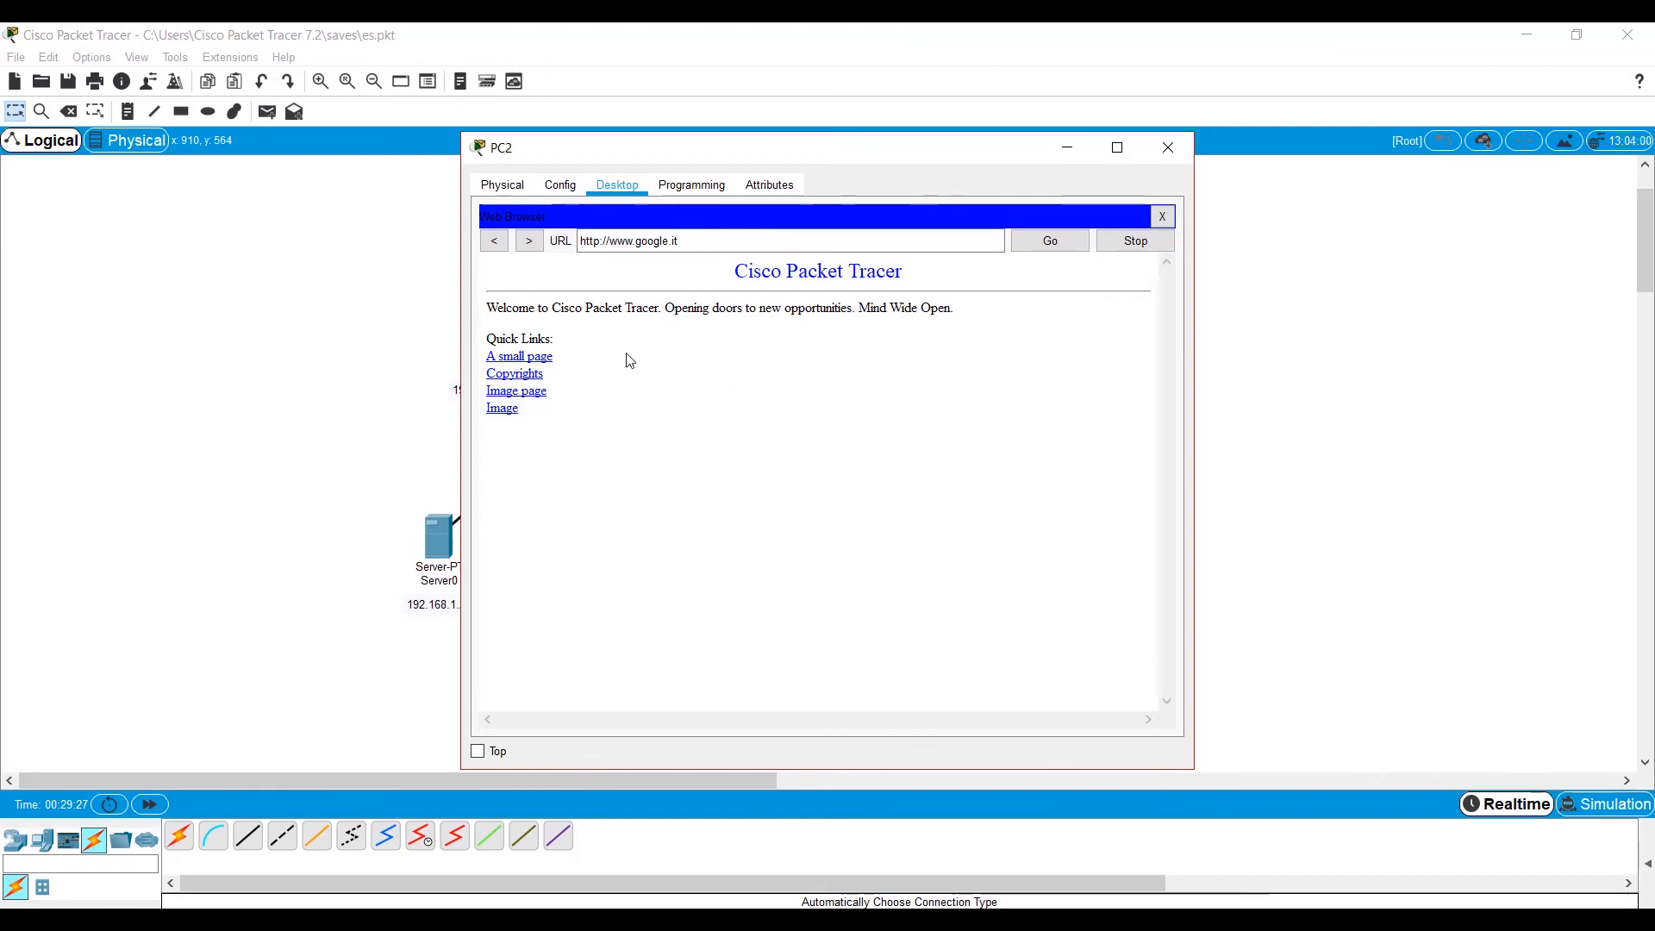